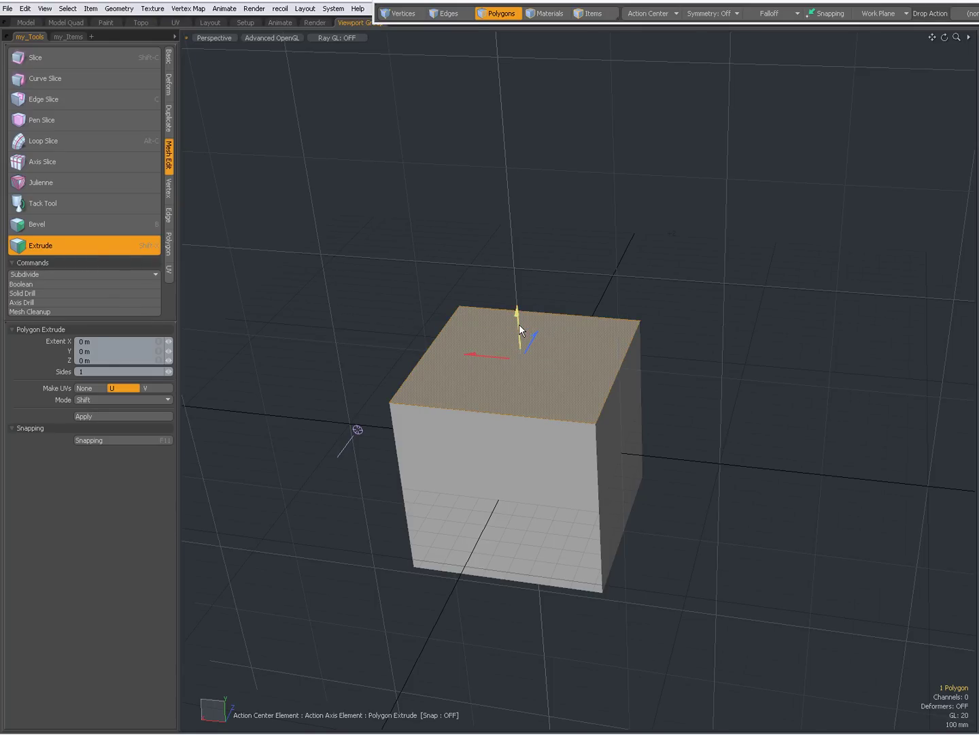
- Extrude the cube's top polygon upward by 545 mm and drop the tool
{"action": "left_click_drag", "start_coordinate": [518, 324], "coordinate": [518, 324]}
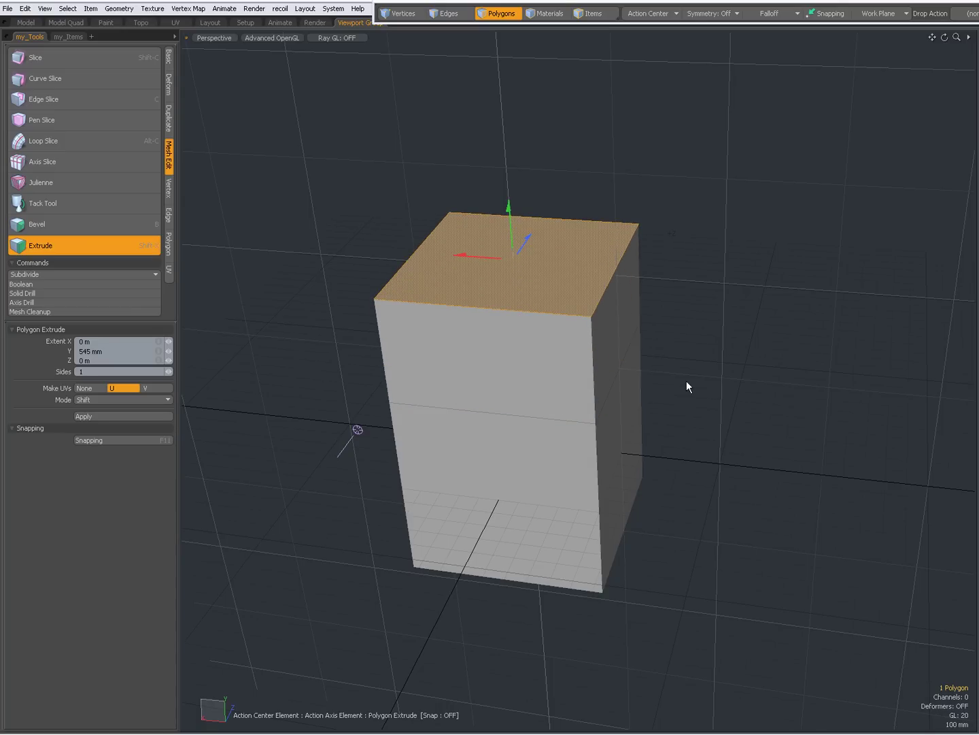
{"action": "key", "text": "space"}
- Extrude the upper block's two adjacent front and side polygons together by -1.085 m in X and -1.235 m in Z
{"action": "left_click_drag", "start_coordinate": [751, 436], "coordinate": [521, 366], "text": "alt"}
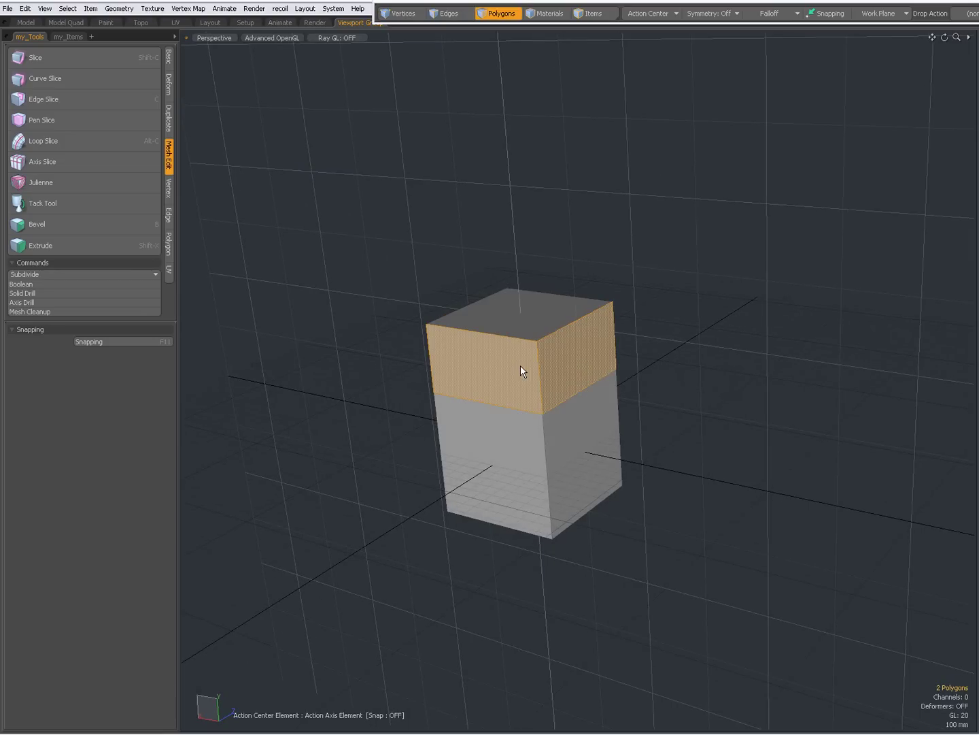
{"action": "key", "text": "shift+x"}
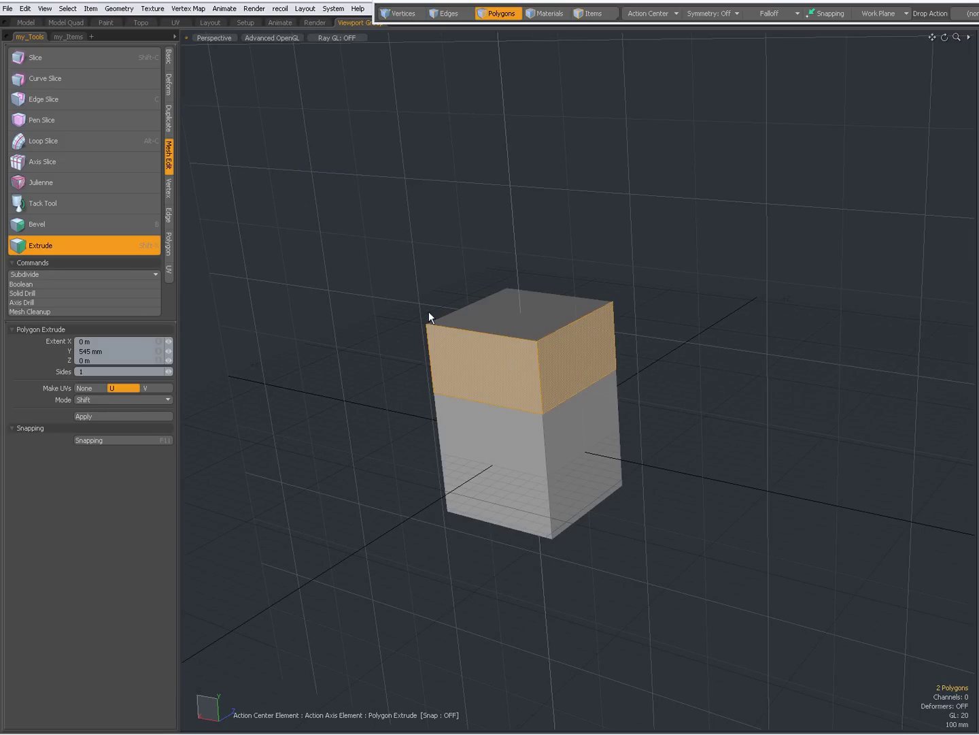
{"action": "left_click_drag", "start_coordinate": [403, 323], "coordinate": [621, 589], "text": "alt"}
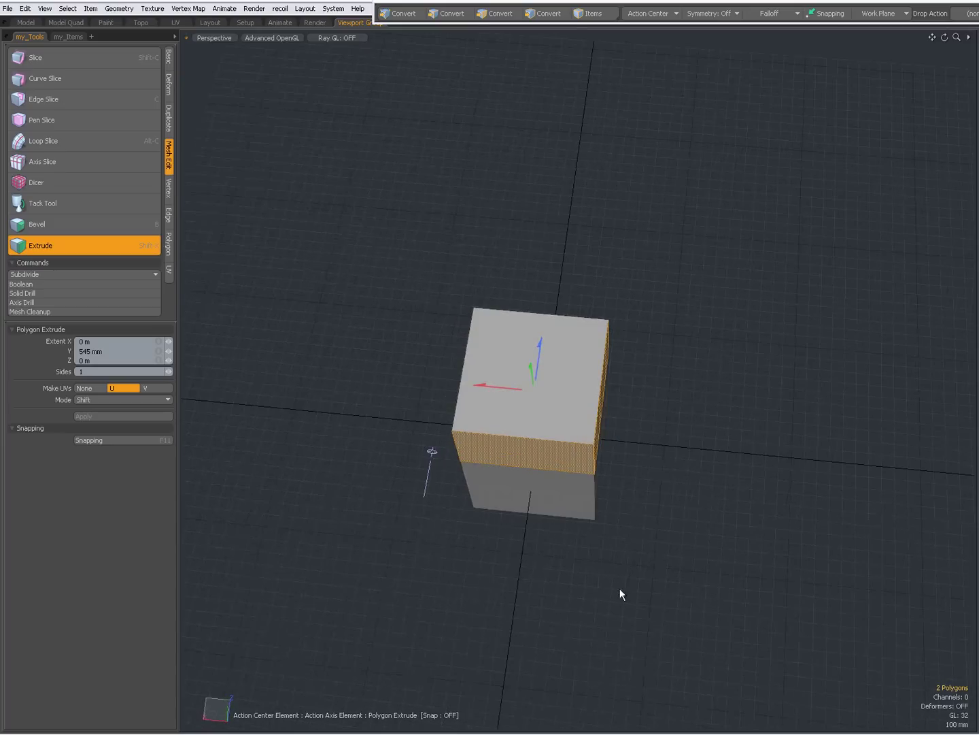
{"action": "left_click_drag", "start_coordinate": [577, 474], "coordinate": [523, 452], "text": "alt"}
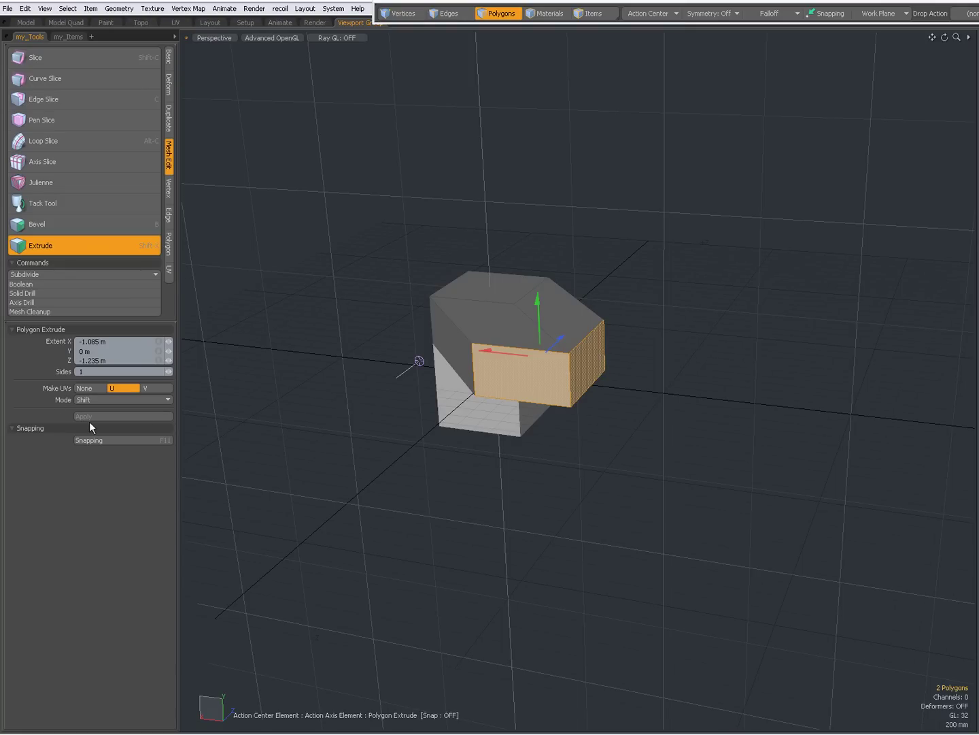
- Add another extrusion from the two end polygons with extents of -1.05 m in X and -1.49 m in Z
{"action": "left_click", "coordinate": [319, 291]}
{"action": "left_click_drag", "start_coordinate": [448, 293], "coordinate": [606, 610], "text": "alt"}
{"action": "scroll", "coordinate": [533, 502], "scroll_direction": "down", "scroll_amount": 3}
{"action": "left_click_drag", "start_coordinate": [564, 515], "coordinate": [515, 379], "text": "alt+shift"}
{"action": "left_click_drag", "start_coordinate": [514, 378], "coordinate": [529, 451], "text": "alt"}
{"action": "scroll", "coordinate": [499, 415], "scroll_direction": "down", "scroll_amount": 3}
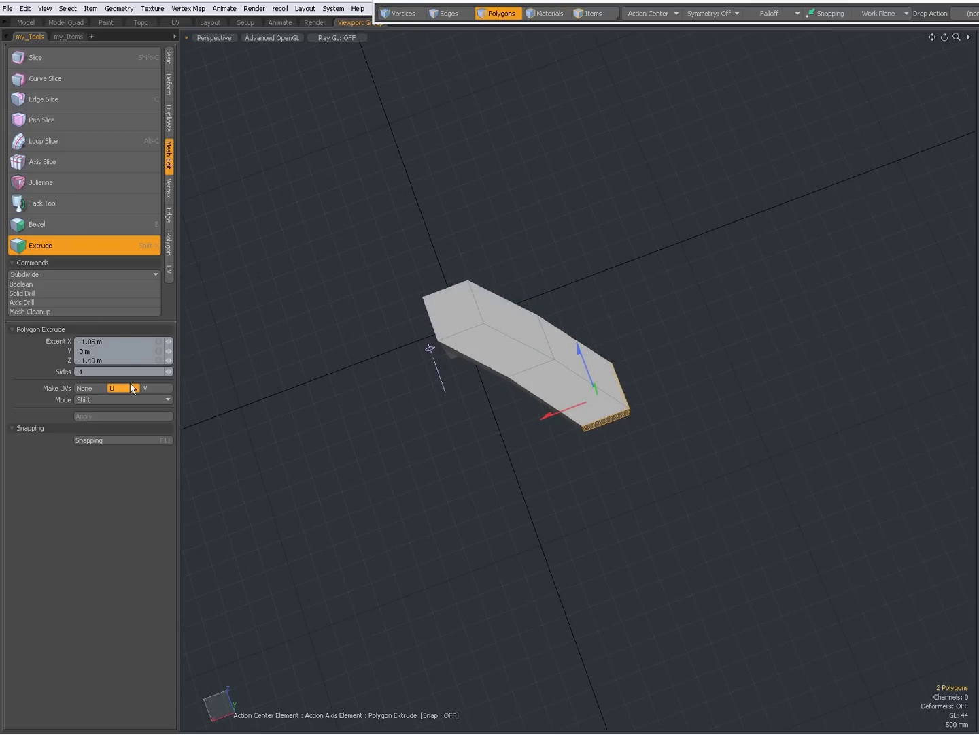
- Repeat the same extrusion from the end polygons three more times to lengthen the arm
{"action": "left_click", "coordinate": [330, 387]}
{"action": "left_click", "coordinate": [329, 385]}
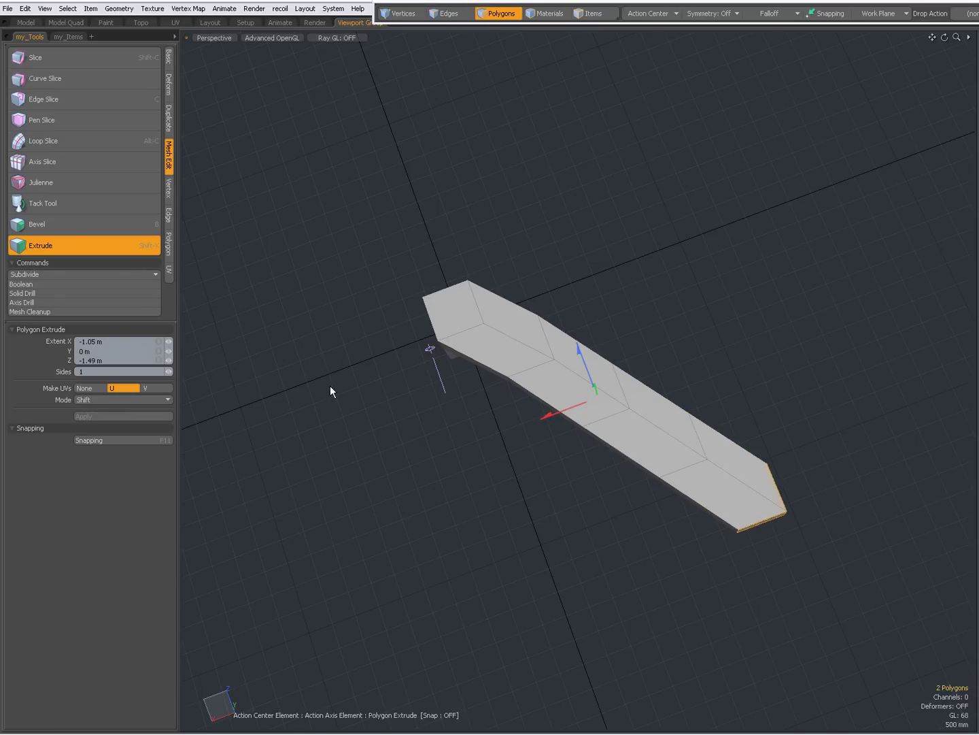
{"action": "middle_click", "coordinate": [338, 389], "text": "shift"}
{"action": "scroll", "coordinate": [440, 416], "scroll_direction": "down", "scroll_amount": 3}
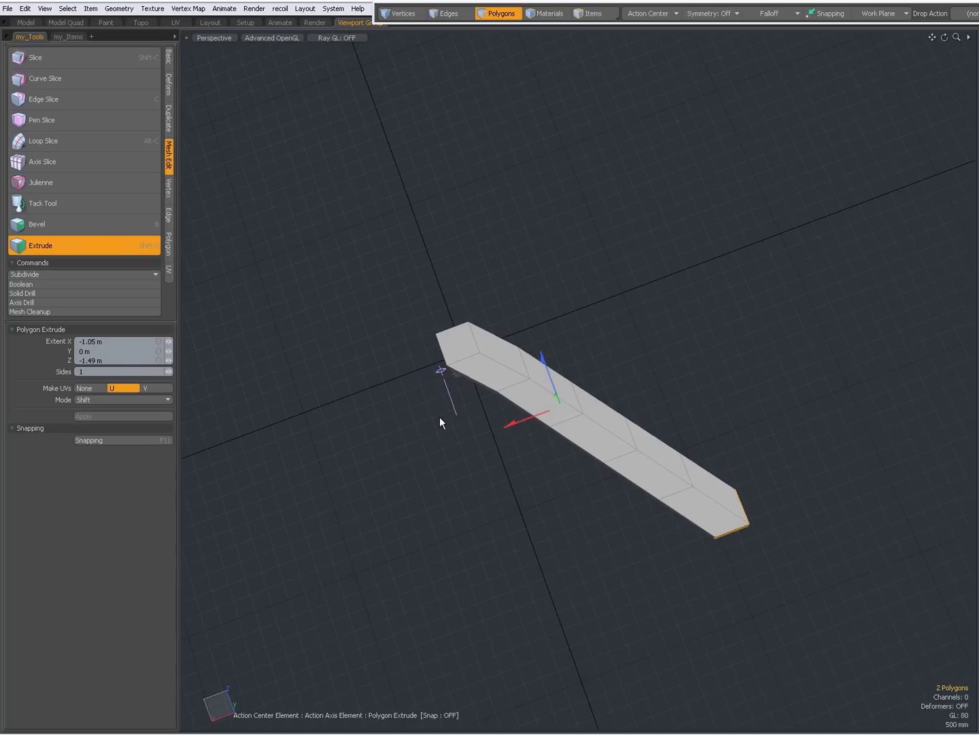
- Bend the last extruded segment upward by adjusting its extents to X -410 mm, Y 510 mm and Z -660 mm
{"action": "left_click_drag", "start_coordinate": [486, 425], "coordinate": [431, 417], "text": "alt+shift"}
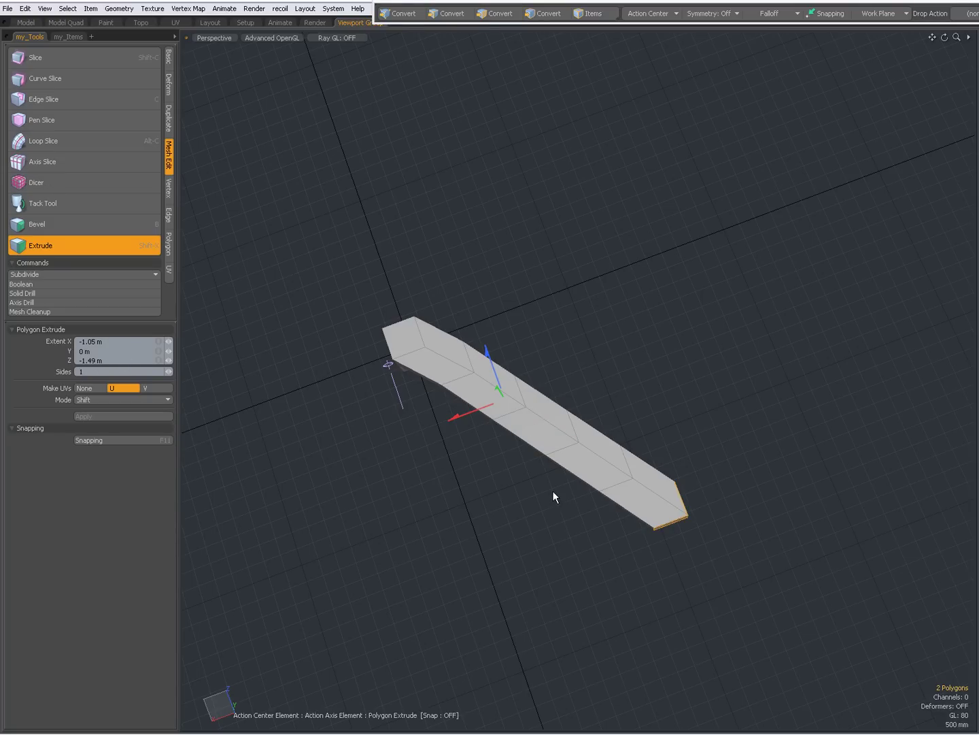
{"action": "left_click_drag", "start_coordinate": [553, 497], "coordinate": [644, 418], "text": "alt"}
{"action": "left_click_drag", "start_coordinate": [441, 322], "coordinate": [440, 306]}
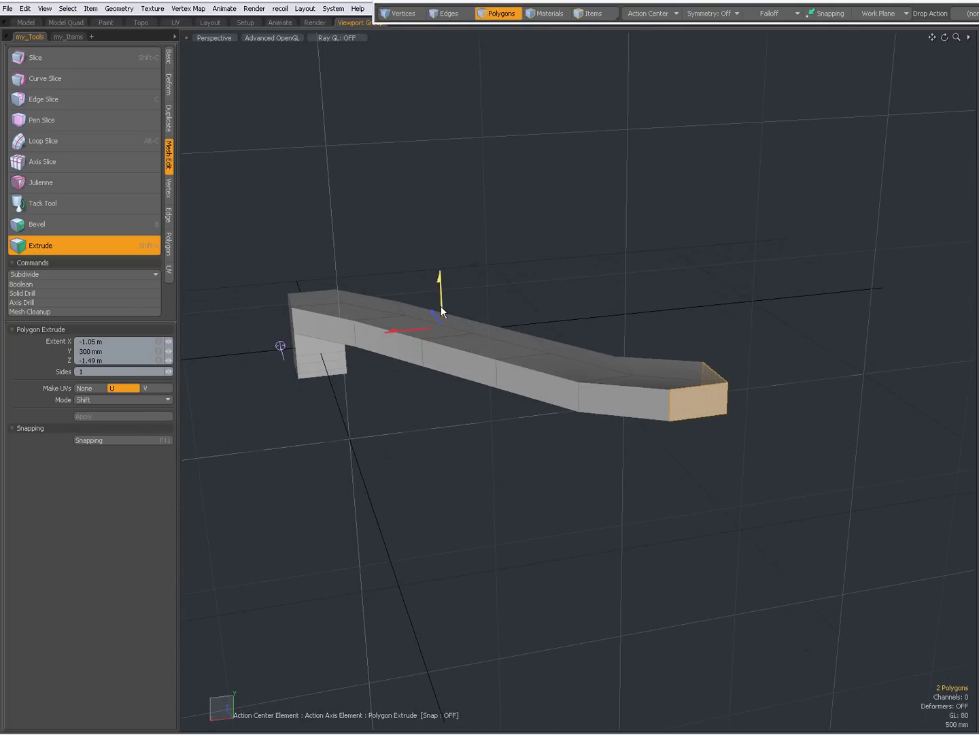
{"action": "left_click_drag", "start_coordinate": [518, 398], "coordinate": [523, 625], "text": "alt"}
{"action": "left_click_drag", "start_coordinate": [580, 457], "coordinate": [575, 279]}
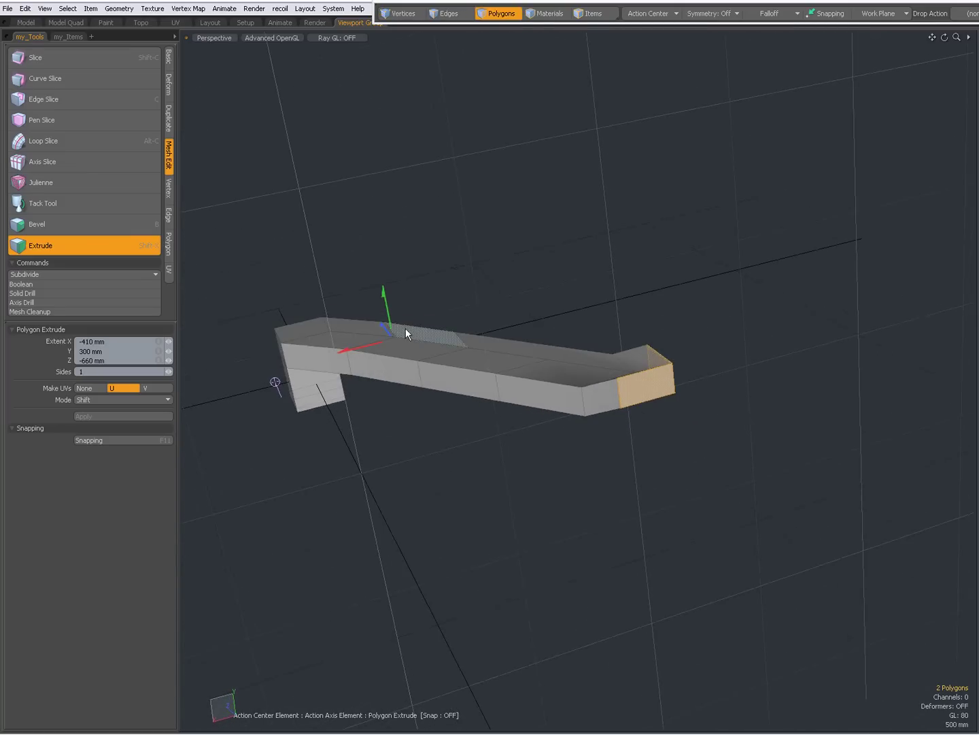
{"action": "left_click_drag", "start_coordinate": [389, 315], "coordinate": [417, 465]}
- Repeat the rising extrusion eight more times from the end polygons
{"action": "middle_click", "coordinate": [417, 460], "text": "shift"}
{"action": "middle_click", "coordinate": [417, 460], "text": "shift"}
{"action": "middle_click", "coordinate": [417, 460], "text": "shift"}
{"action": "middle_click", "coordinate": [417, 459], "text": "shift"}
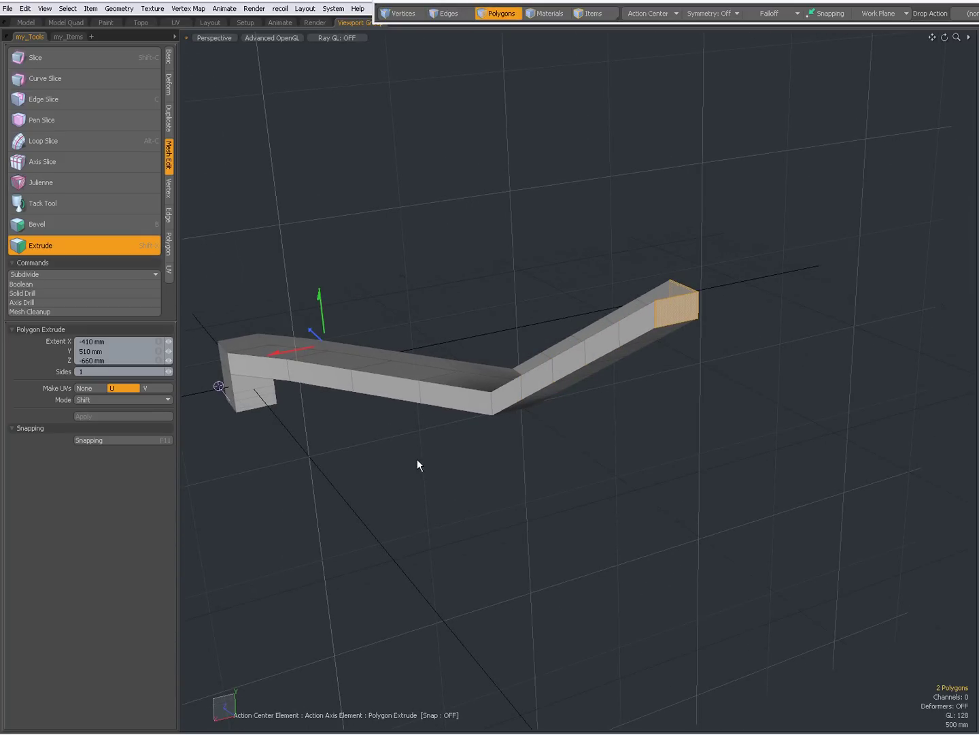
{"action": "middle_click", "coordinate": [417, 459], "text": "shift"}
{"action": "right_click", "coordinate": [417, 460]}
{"action": "right_click", "coordinate": [417, 461]}
{"action": "right_click", "coordinate": [417, 459]}
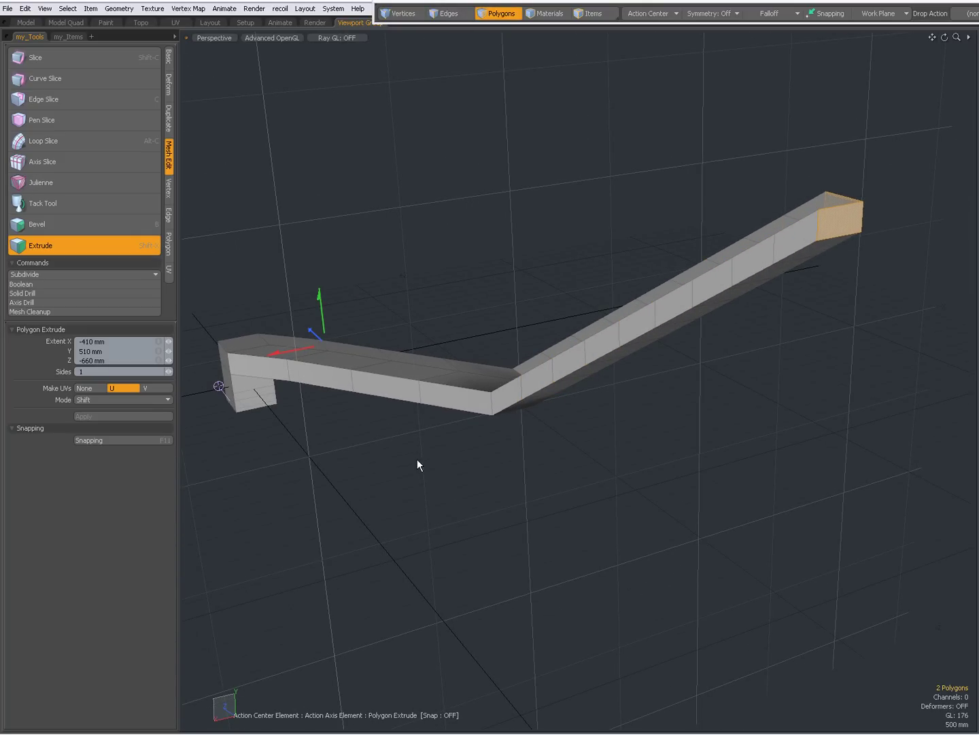
- Start a new extrusion centred on the arm's end polygons and extend it -740 mm in X and -1.06 m in Z
{"action": "left_click_drag", "start_coordinate": [517, 425], "coordinate": [542, 375], "text": "alt"}
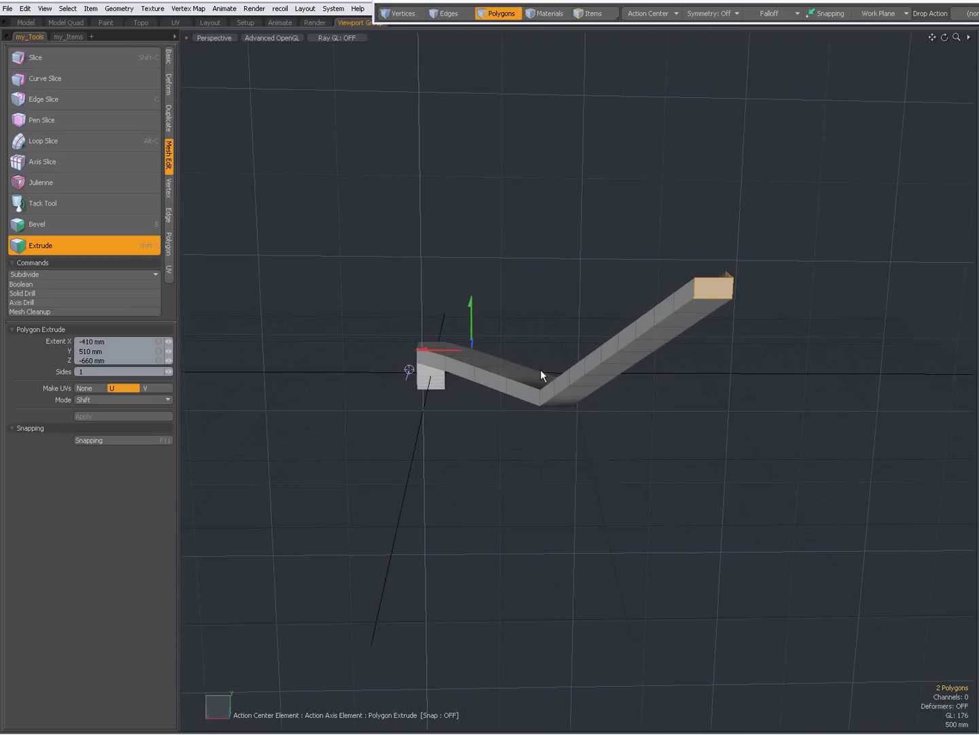
{"action": "left_click", "coordinate": [416, 263], "text": "shift"}
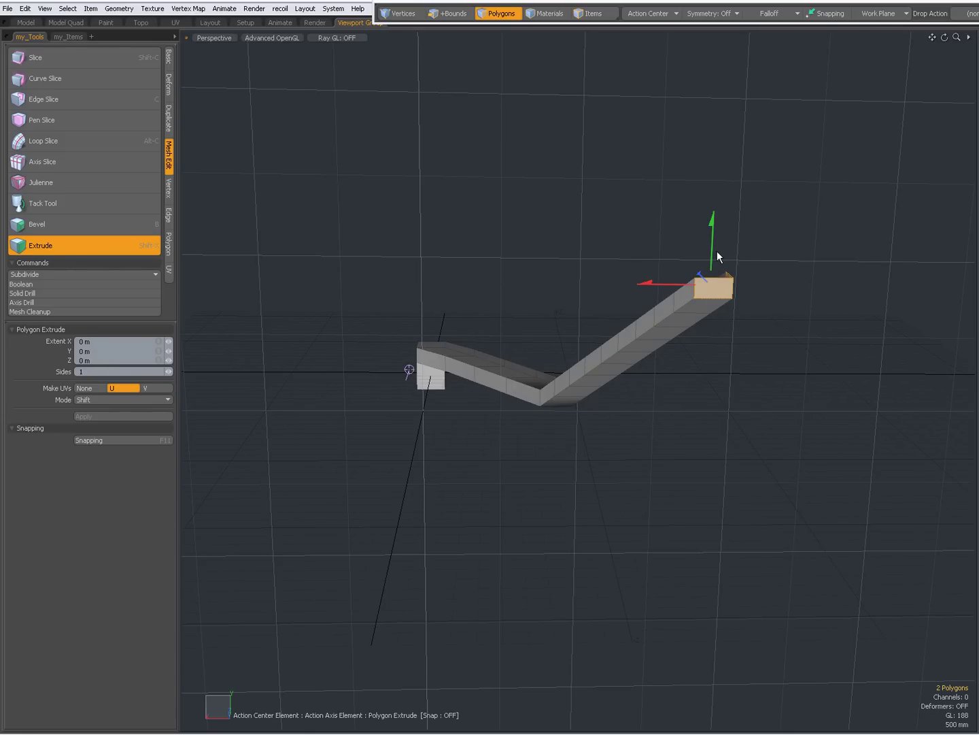
{"action": "left_click_drag", "start_coordinate": [717, 256], "coordinate": [664, 262], "text": "alt"}
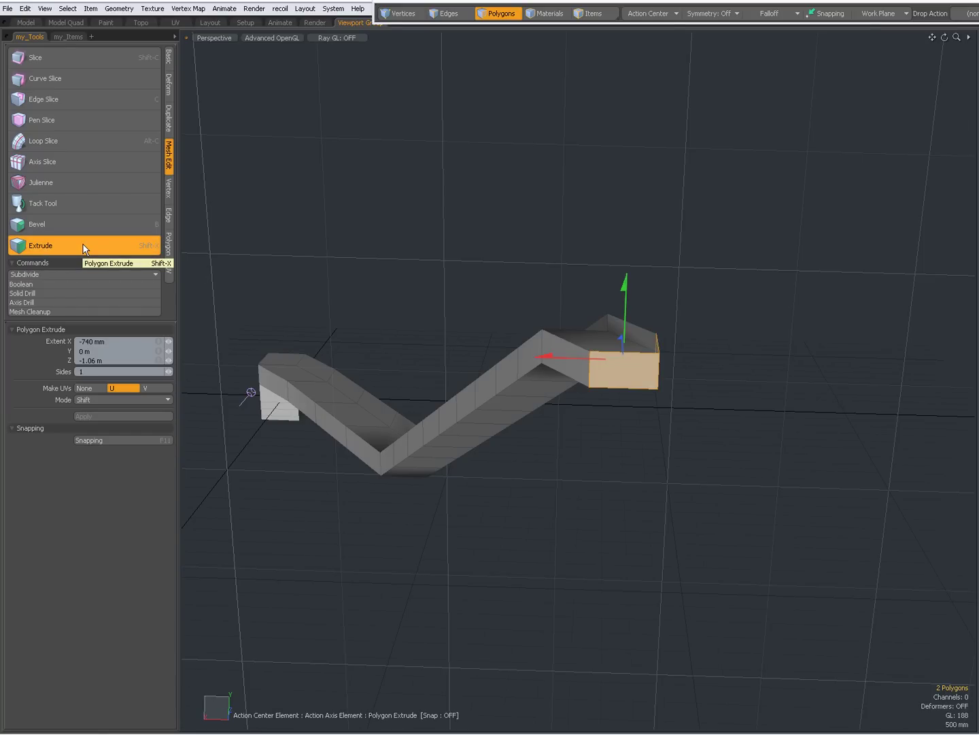
- Set the action center to Selection and start another extrusion on the two end polygons without offsetting it
{"action": "left_click", "coordinate": [652, 14]}
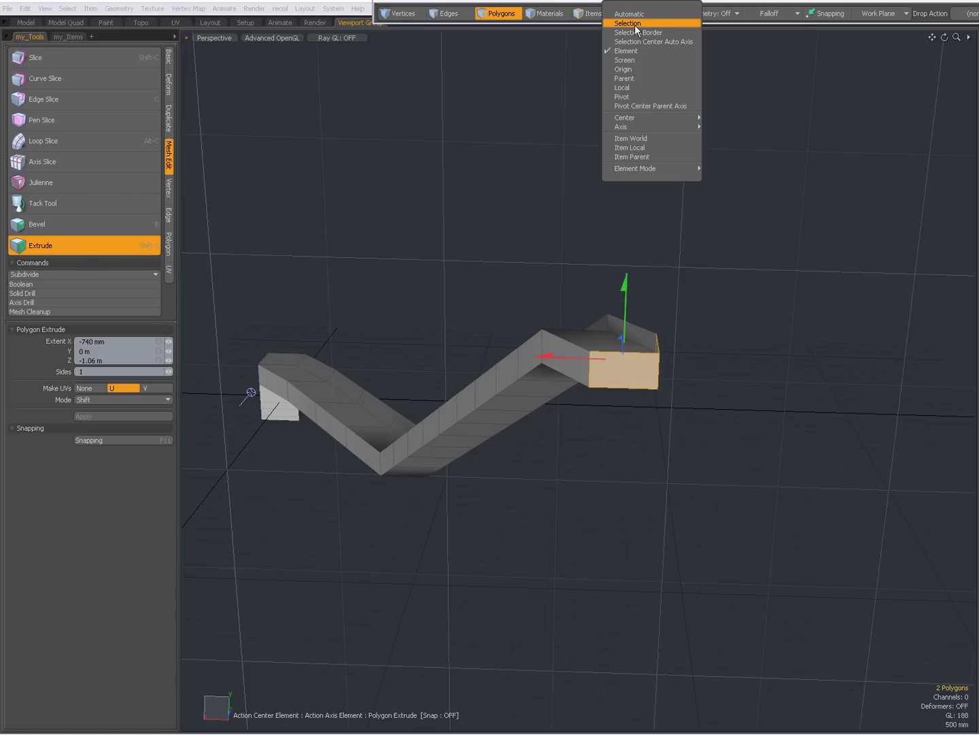
{"action": "left_click", "coordinate": [635, 24]}
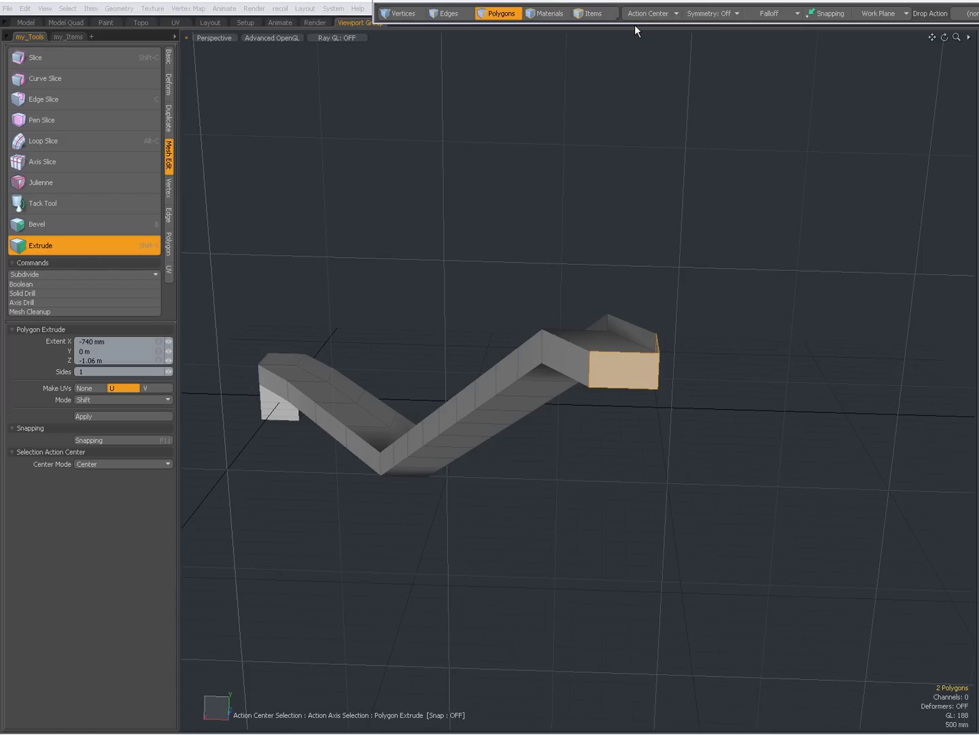
{"action": "left_click", "coordinate": [617, 376]}
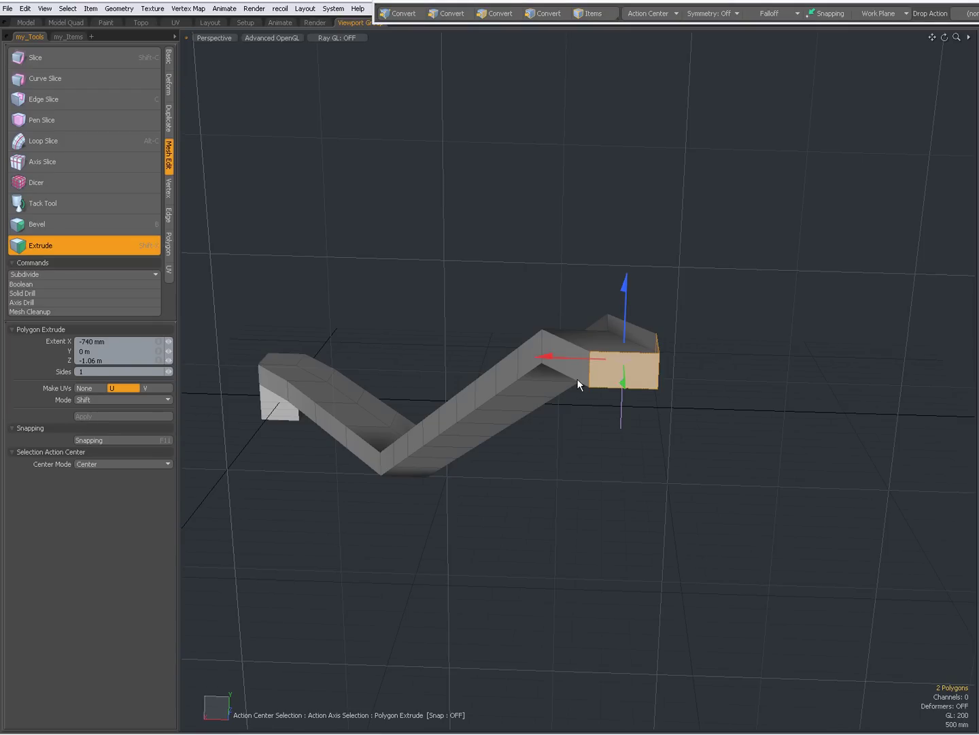
{"action": "left_click_drag", "start_coordinate": [577, 378], "coordinate": [535, 461], "text": "alt"}
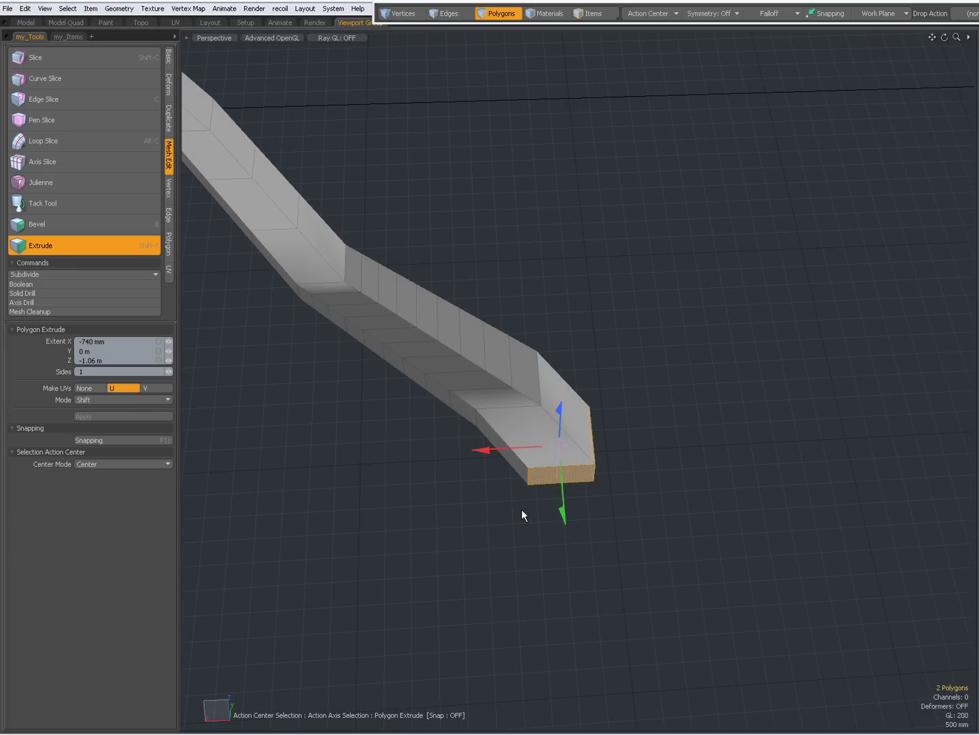
- Drop Extrude, check the tip with subdivision switched on, delete the duplicate edge loop there and switch subdivision off
{"action": "key", "text": "space"}
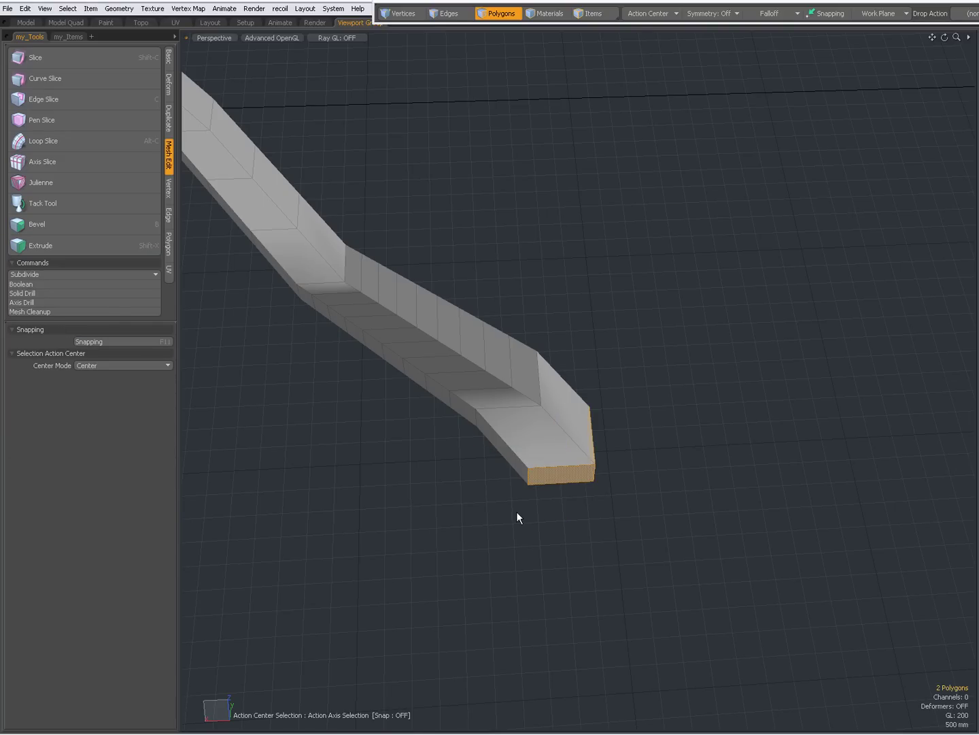
{"action": "left_click", "coordinate": [502, 514]}
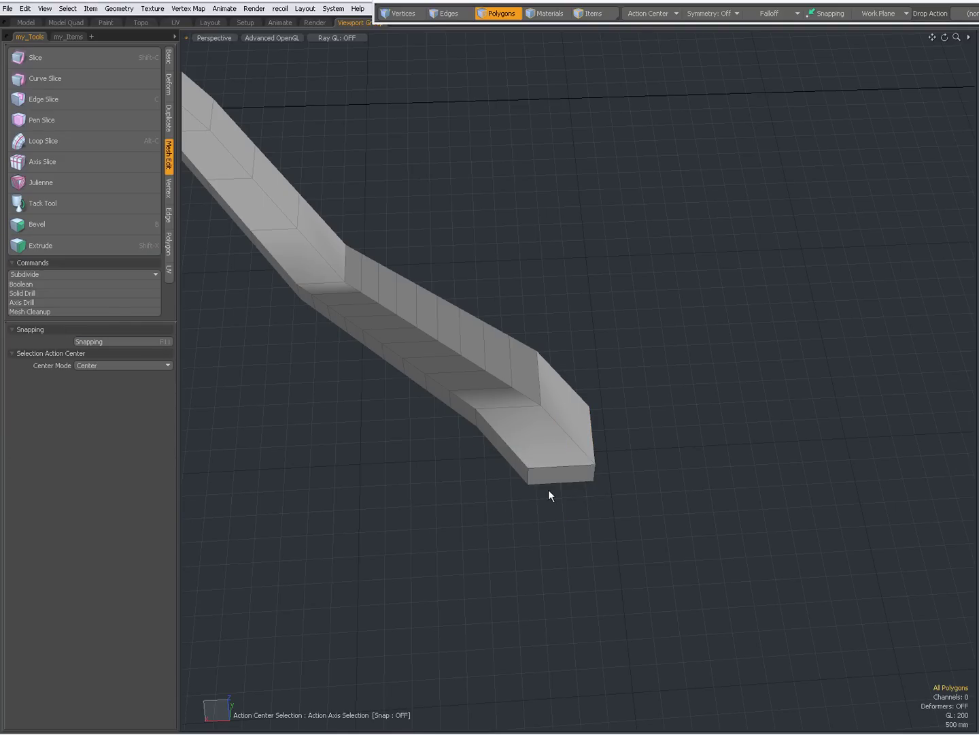
{"action": "scroll", "coordinate": [549, 469], "scroll_direction": "up", "scroll_amount": 5}
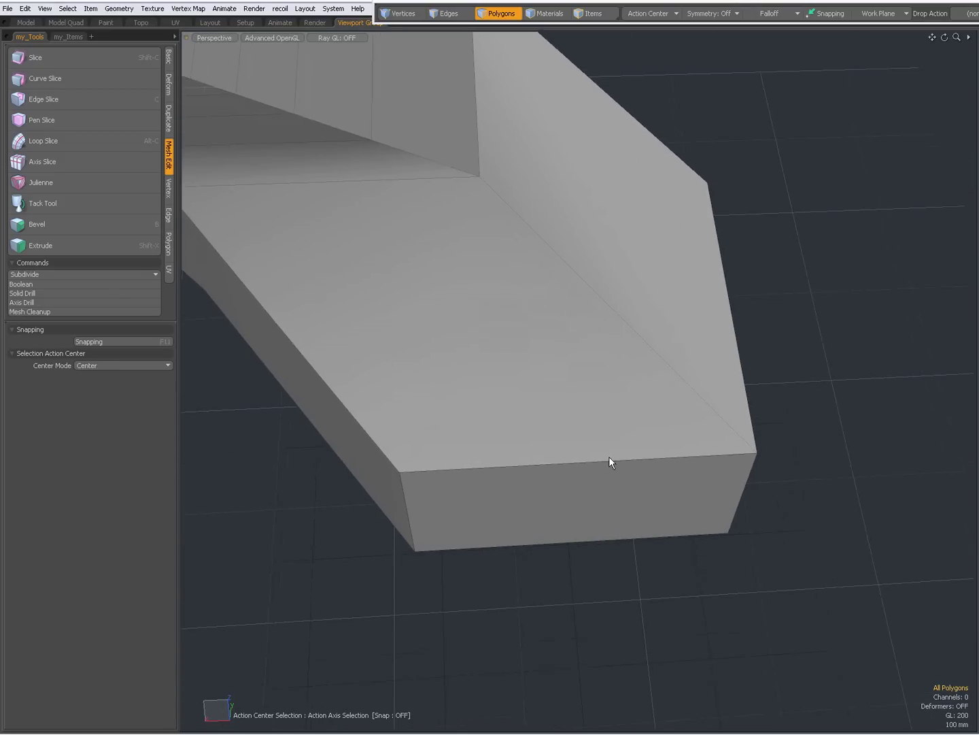
{"action": "key", "text": "Tab"}
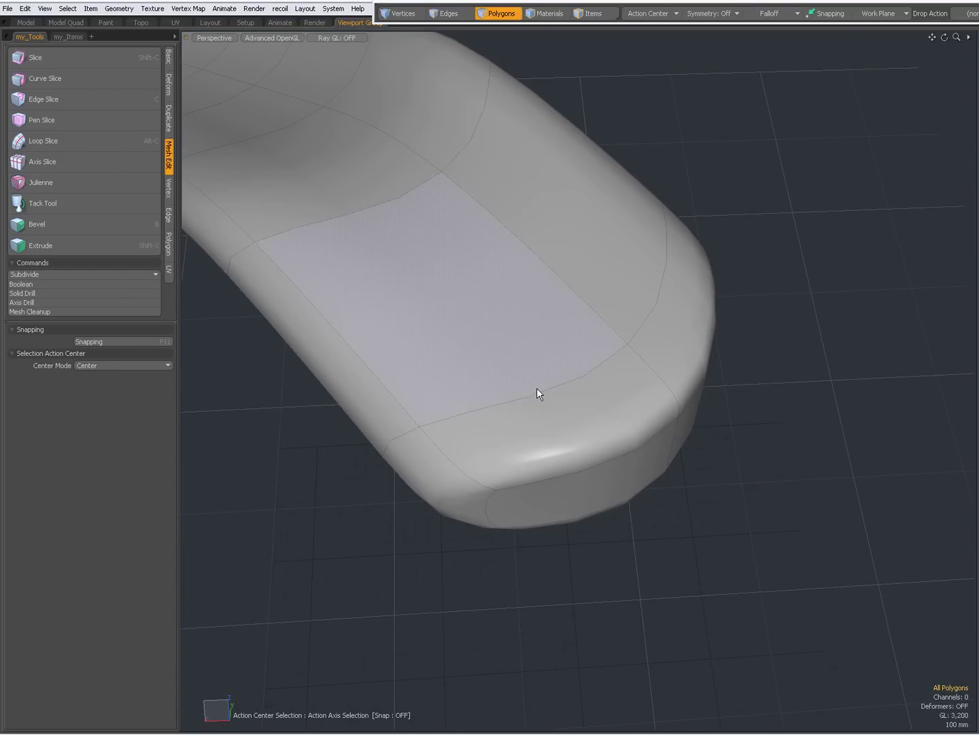
{"action": "key", "text": "1"}
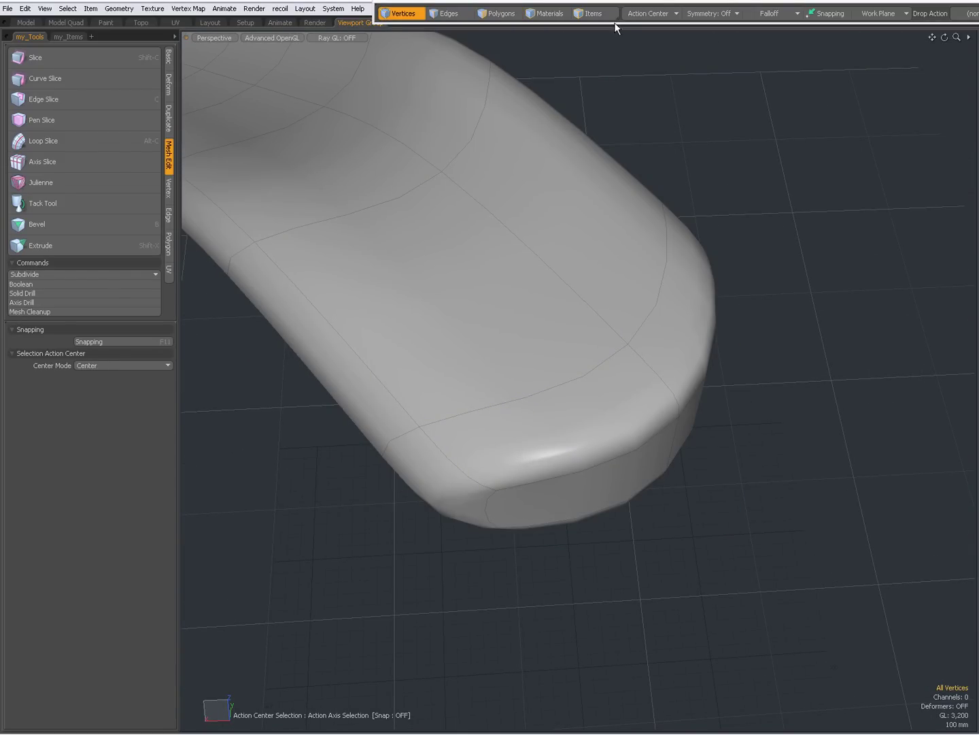
{"action": "key", "text": "2"}
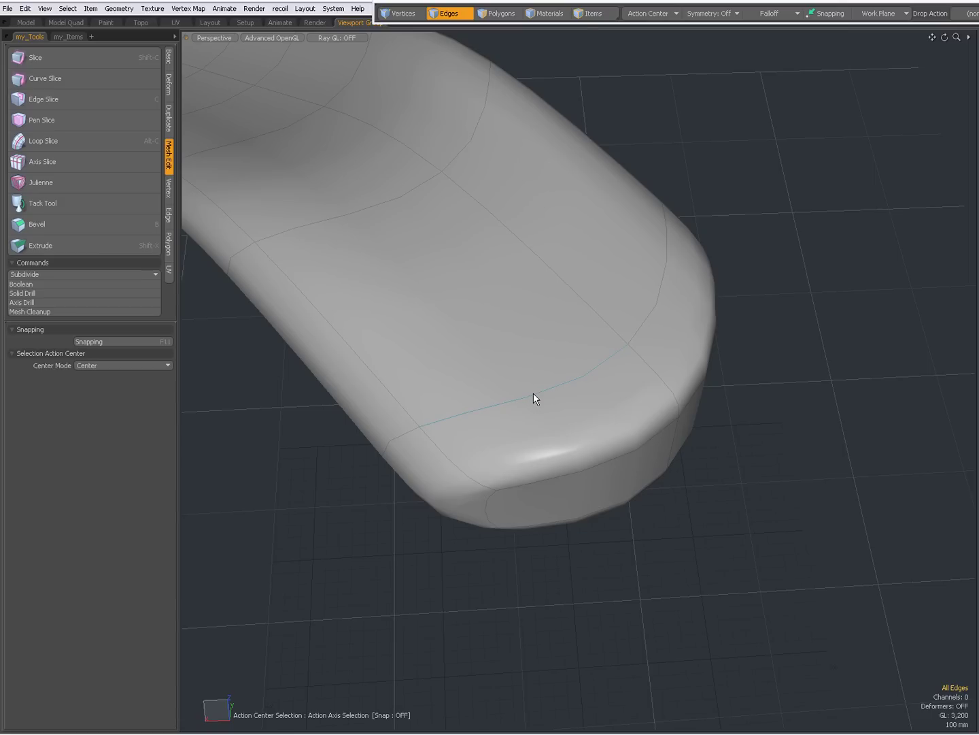
{"action": "double_click", "coordinate": [534, 393]}
{"action": "key", "text": "BackSpace"}
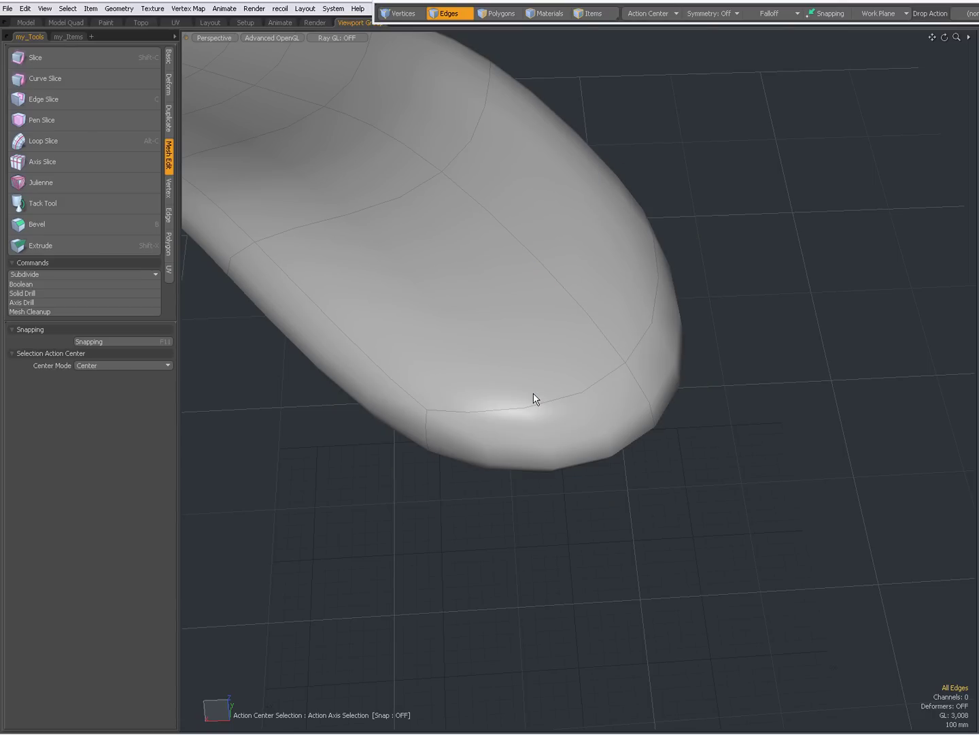
{"action": "scroll", "coordinate": [533, 399], "scroll_direction": "down", "scroll_amount": 5}
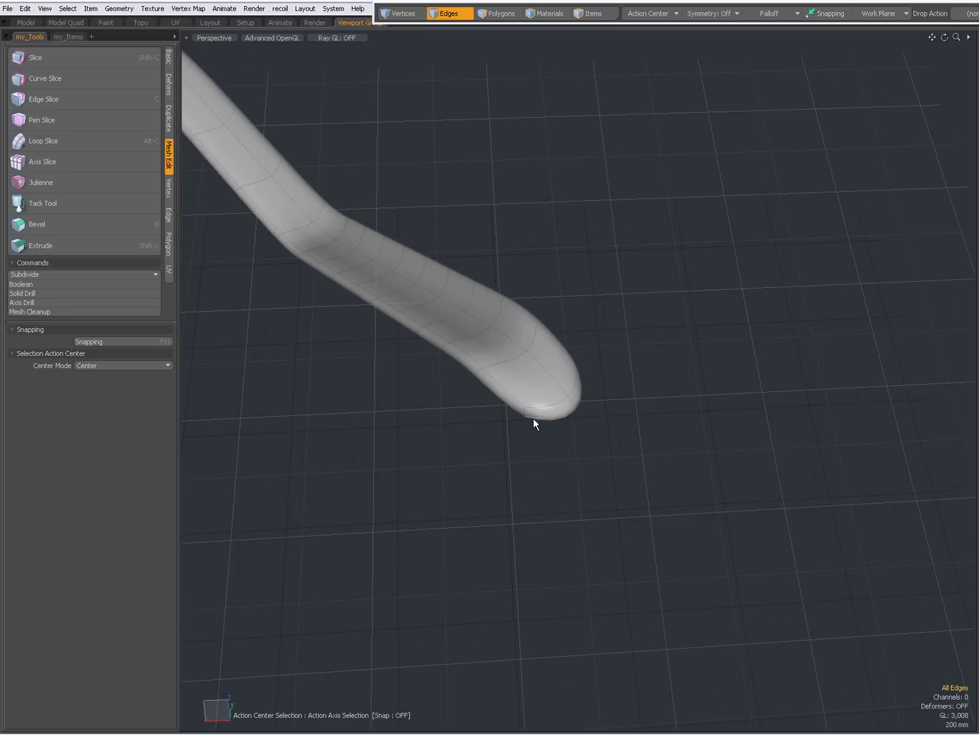
{"action": "key", "text": "Tab"}
- Set the action center back to Element
{"action": "left_click_drag", "start_coordinate": [547, 447], "coordinate": [484, 250], "text": "alt"}
{"action": "left_click_drag", "start_coordinate": [518, 400], "coordinate": [585, 402], "text": "alt"}
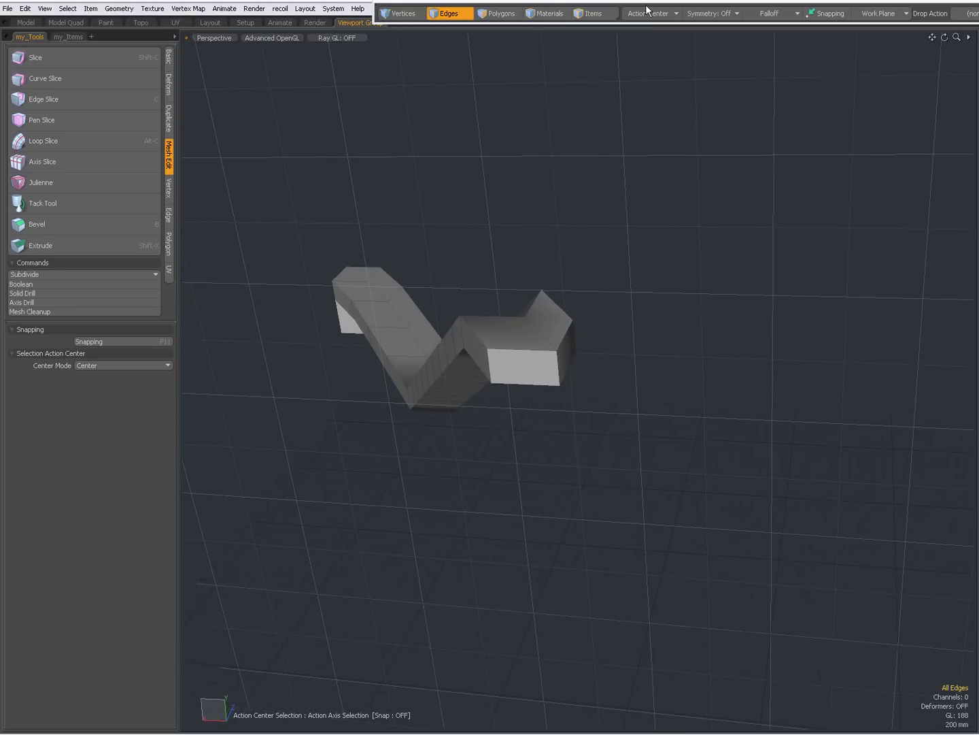
{"action": "left_click", "coordinate": [646, 12]}
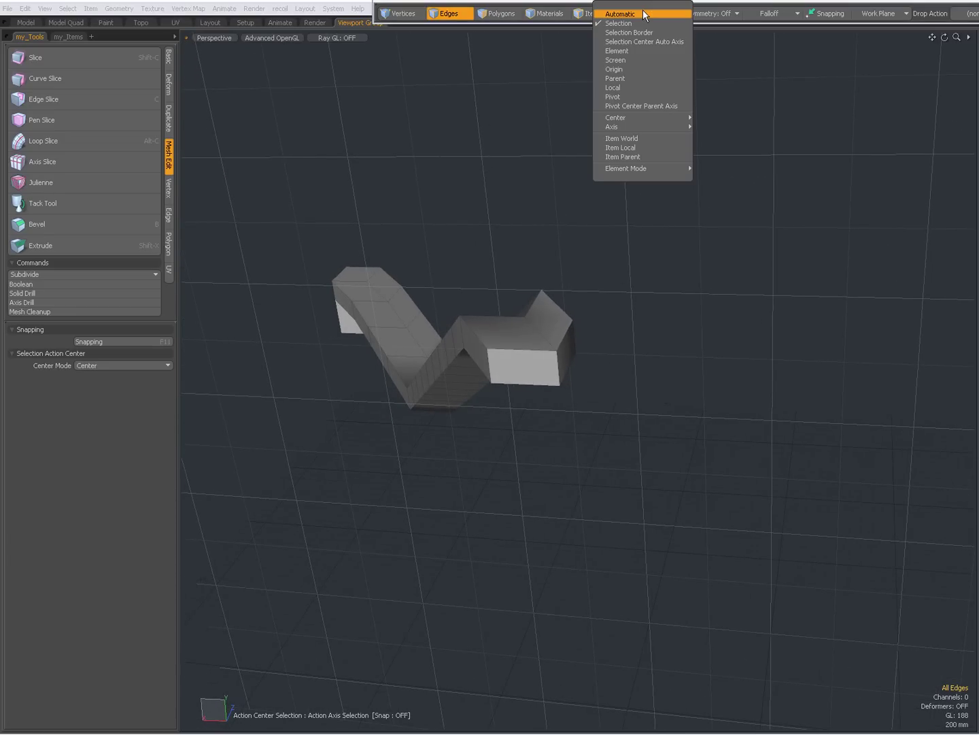
{"action": "left_click", "coordinate": [629, 50]}
- Select the three polygons around the arm's tip, extrude them with the Element action center without any offset, and drop Extrude
{"action": "key", "text": "3"}
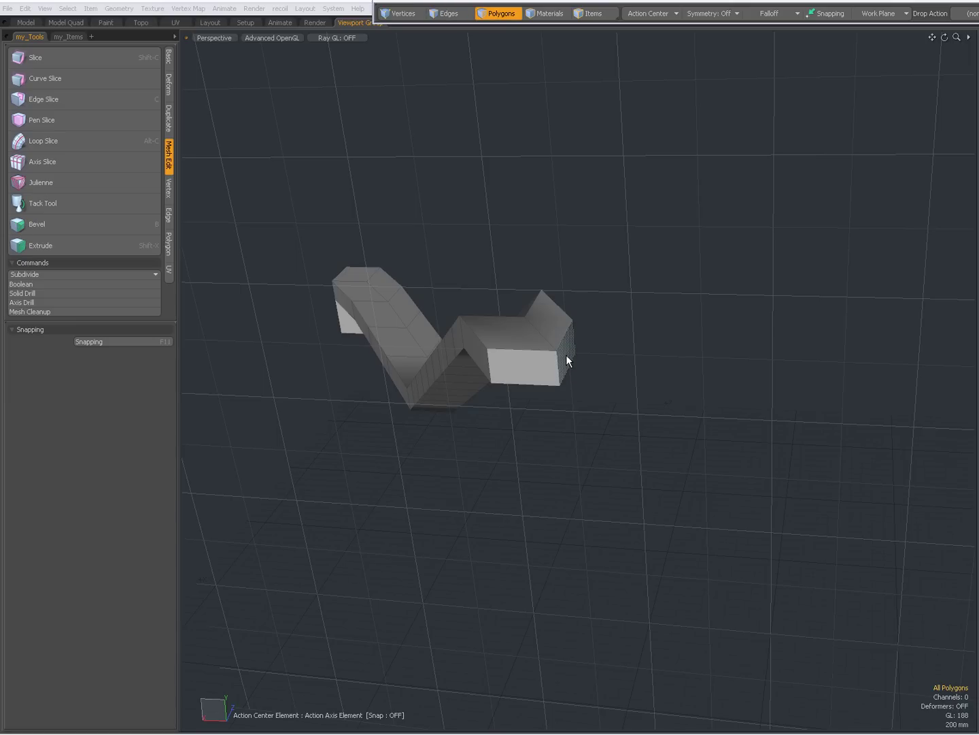
{"action": "left_click_drag", "start_coordinate": [564, 357], "coordinate": [519, 347]}
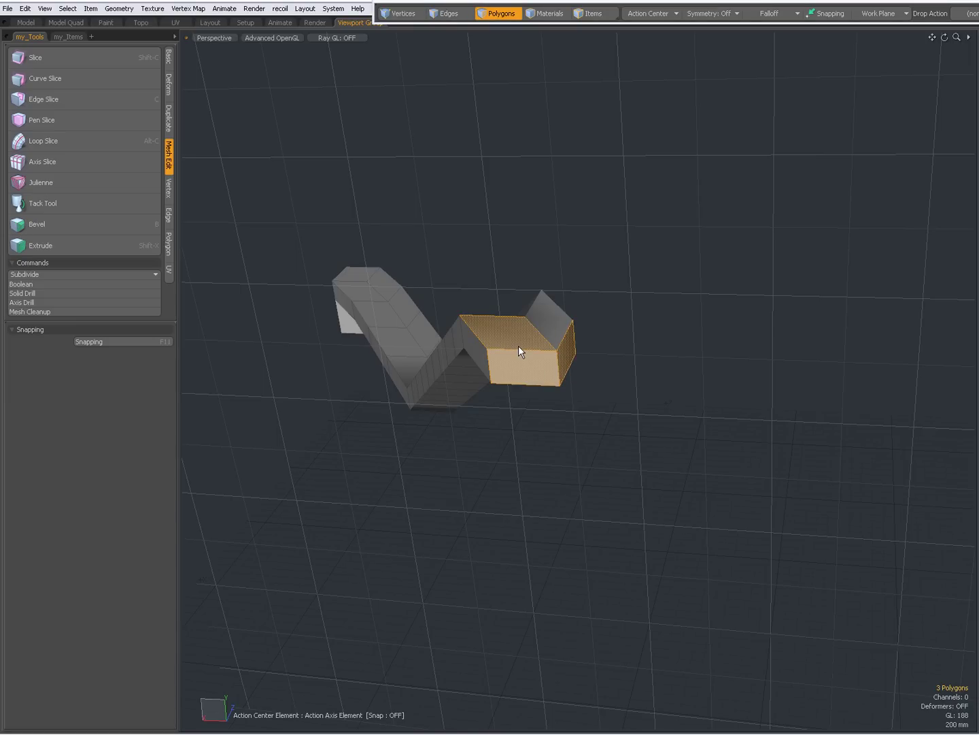
{"action": "key", "text": "shift+x"}
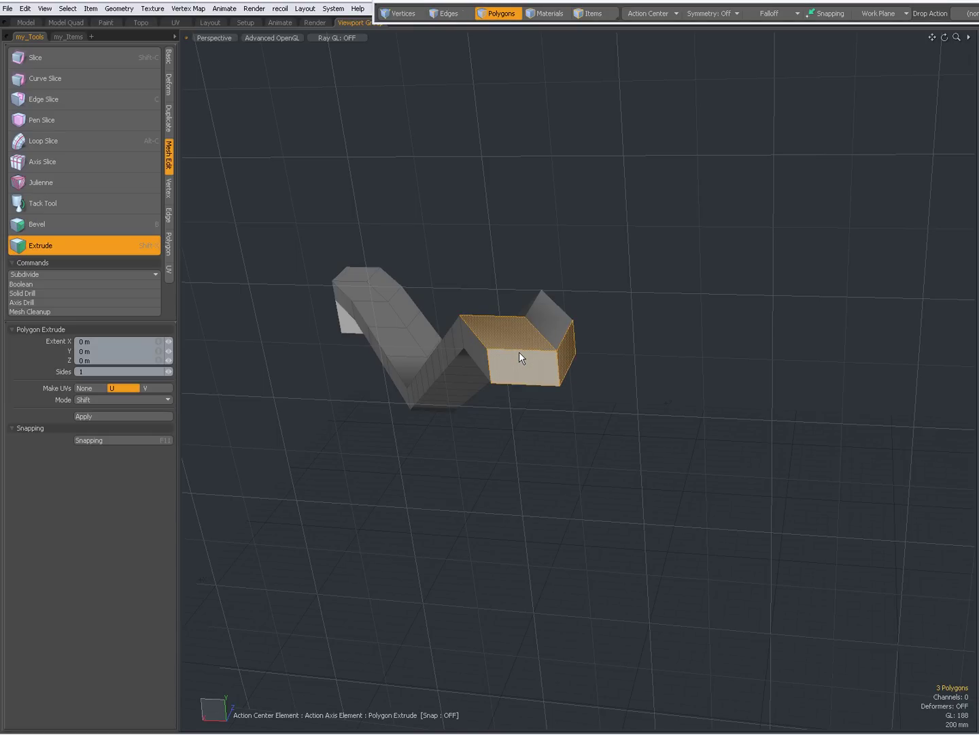
{"action": "left_click", "coordinate": [597, 432]}
{"action": "left_click_drag", "start_coordinate": [503, 432], "coordinate": [582, 459], "text": "alt"}
{"action": "left_click", "coordinate": [642, 13]}
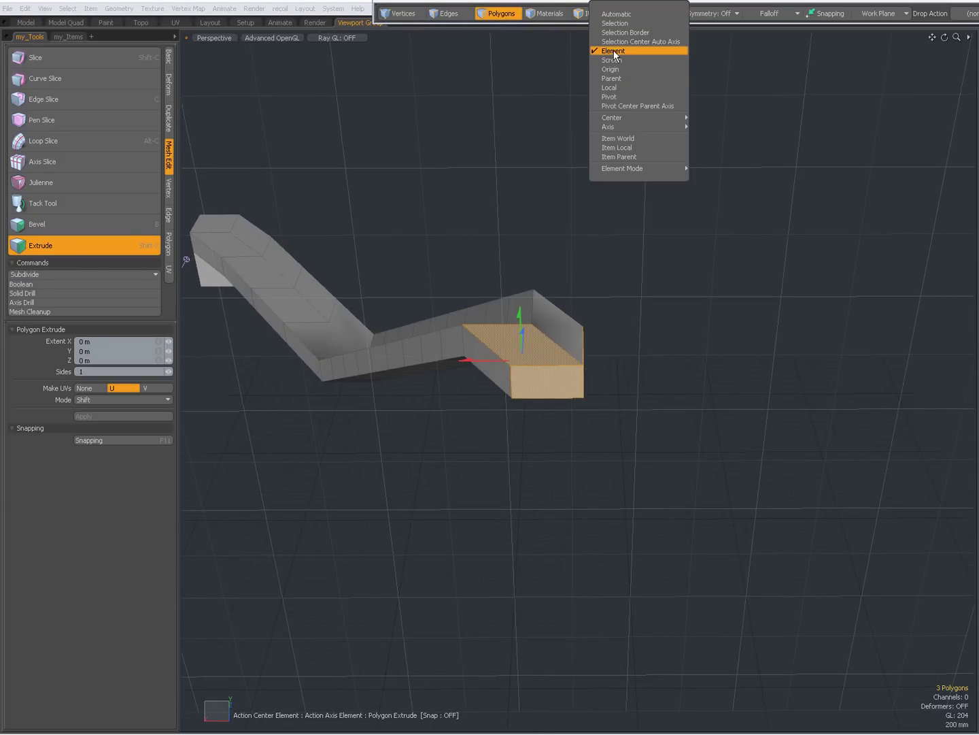
{"action": "left_click", "coordinate": [564, 364]}
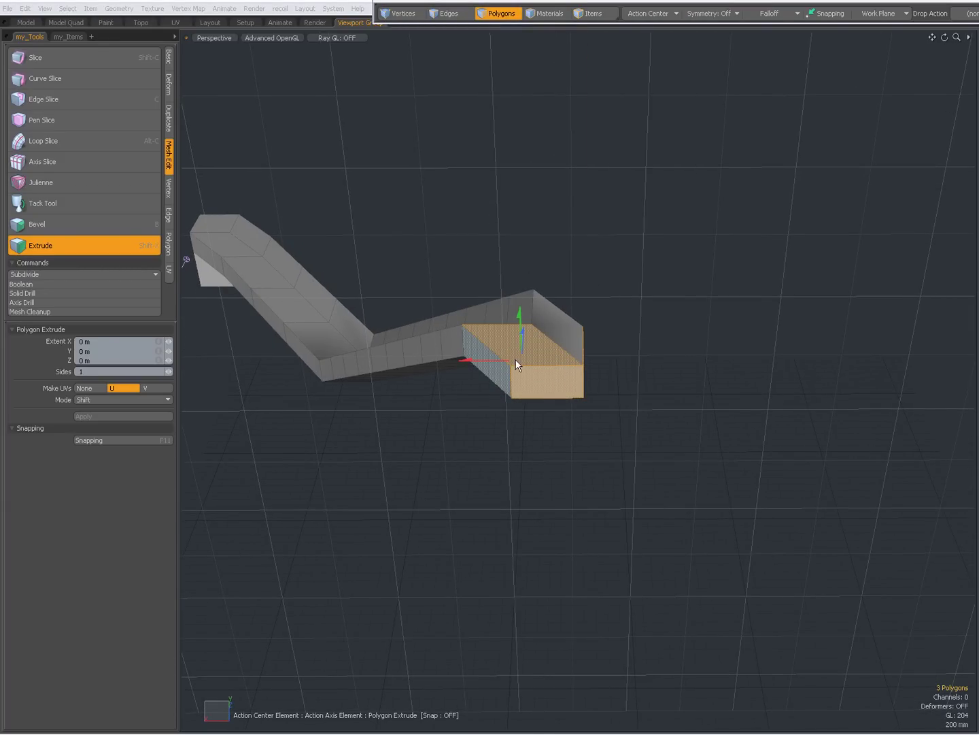
{"action": "scroll", "coordinate": [515, 358], "scroll_direction": "up", "scroll_amount": 5}
{"action": "left_click_drag", "start_coordinate": [518, 360], "coordinate": [627, 291], "text": "alt+shift"}
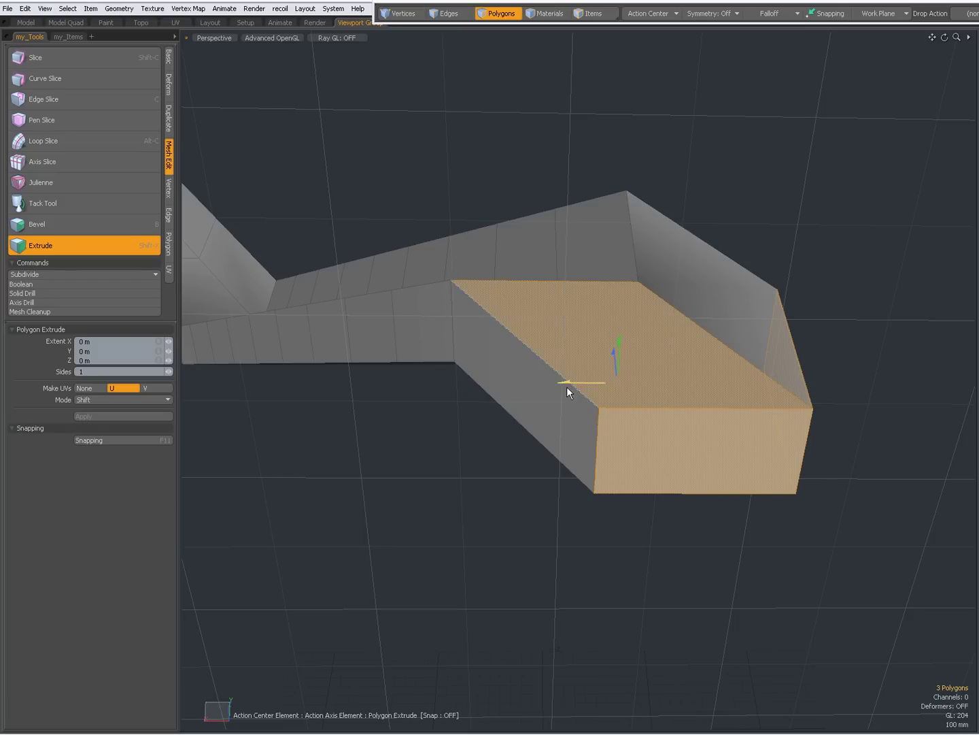
{"action": "left_click_drag", "start_coordinate": [636, 428], "coordinate": [595, 437], "text": "alt"}
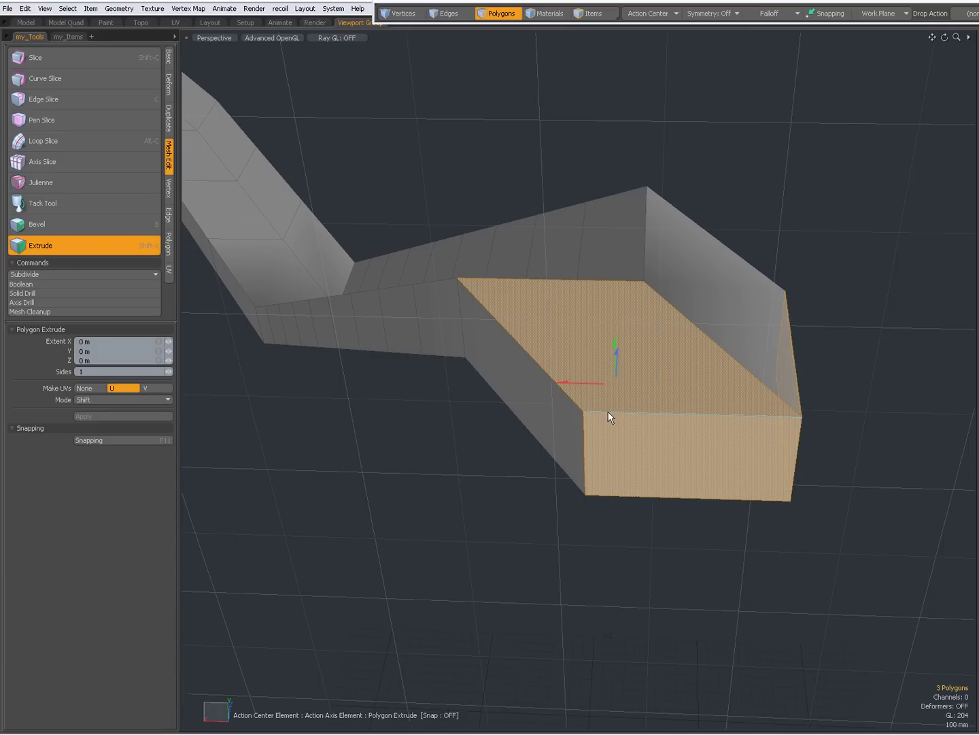
{"action": "left_click_drag", "start_coordinate": [604, 412], "coordinate": [683, 396], "text": "alt"}
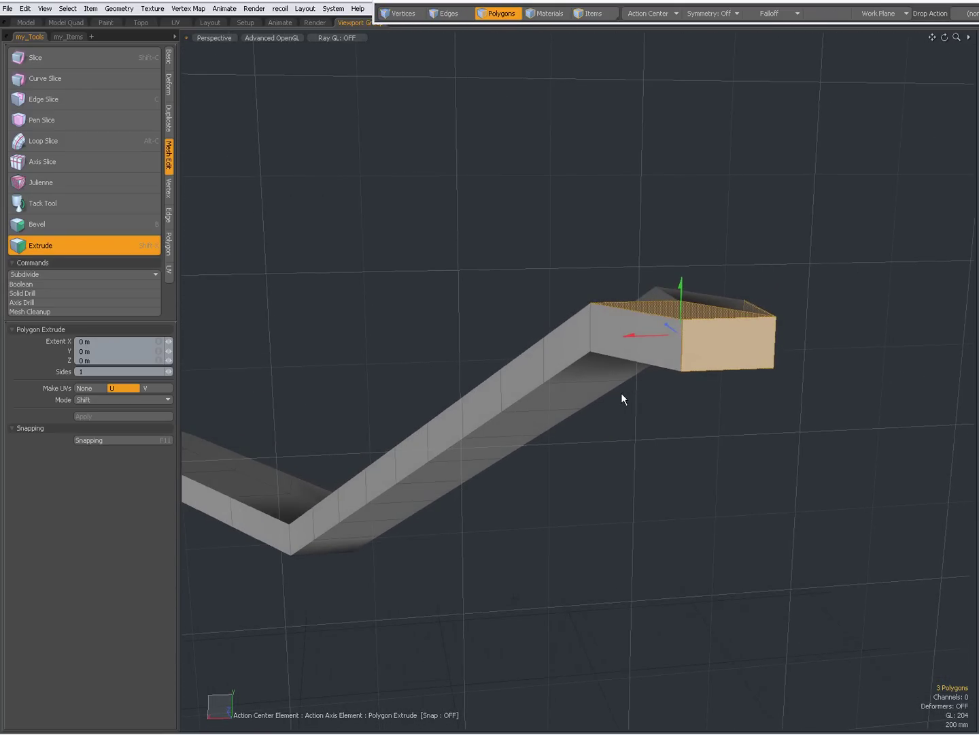
{"action": "left_click_drag", "start_coordinate": [621, 393], "coordinate": [698, 339], "text": "alt+shift"}
{"action": "key", "text": "space"}
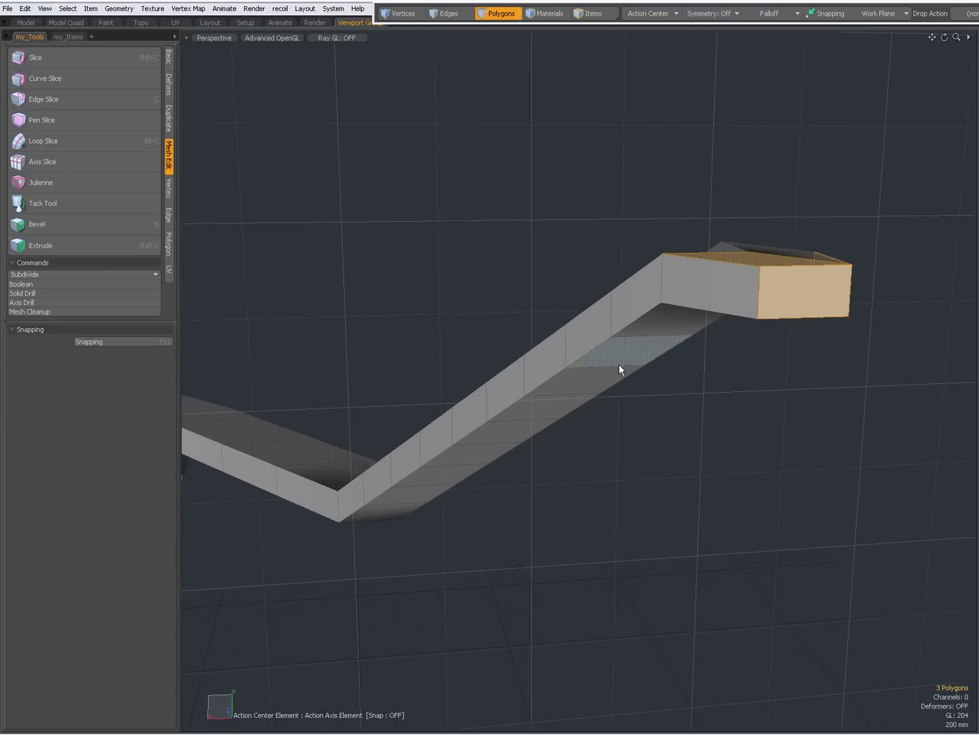
- Select three adjacent side polygons midway along the arm's rising segment and extrude them about 1.78 m in X and -1.23 m in Z
{"action": "left_click_drag", "start_coordinate": [619, 364], "coordinate": [610, 399], "text": "alt"}
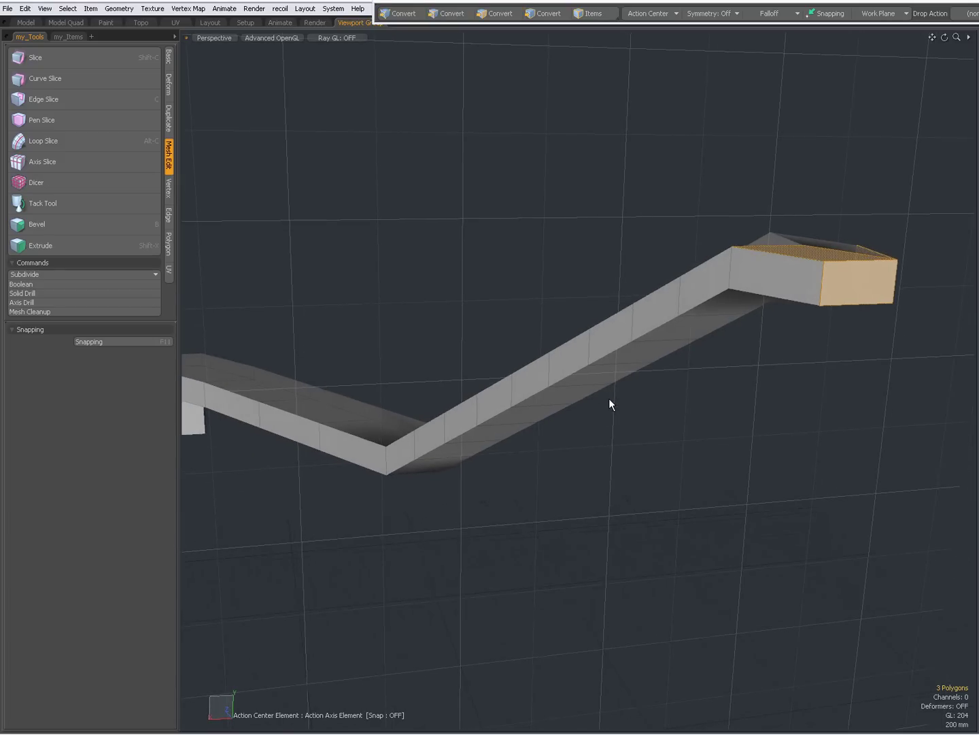
{"action": "left_click_drag", "start_coordinate": [600, 343], "coordinate": [545, 369]}
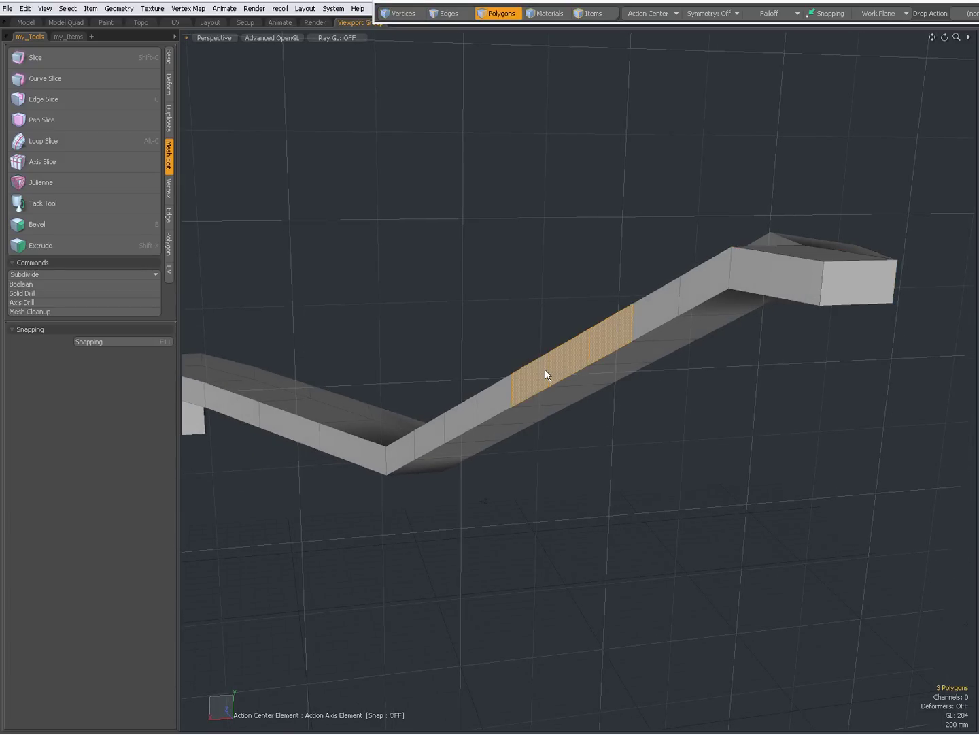
{"action": "key", "text": "shift+x"}
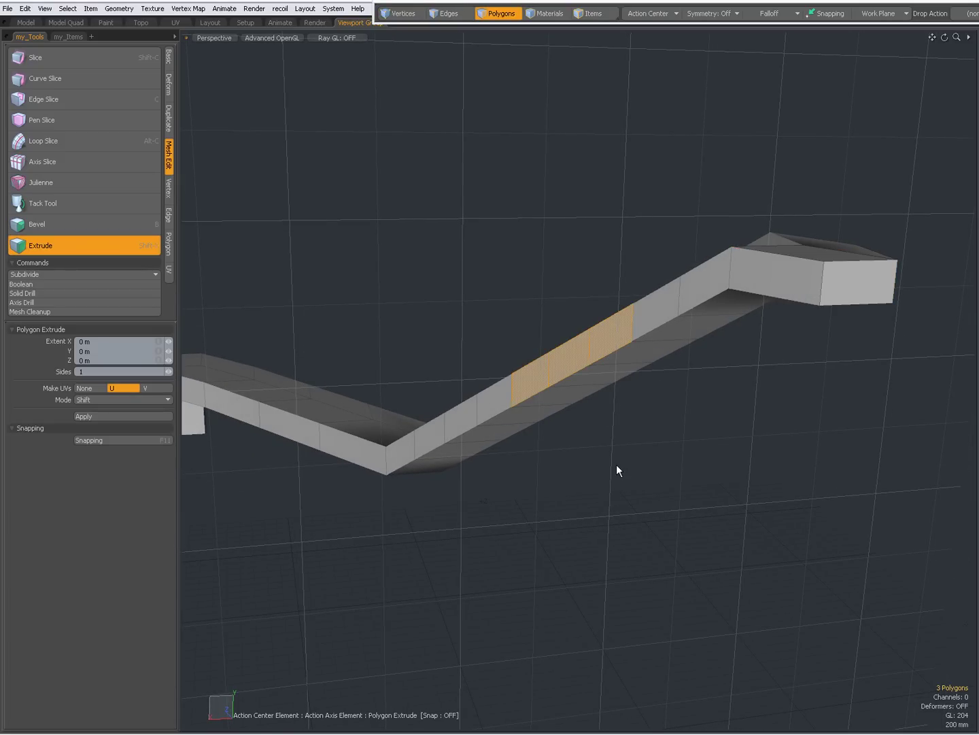
{"action": "left_click", "coordinate": [623, 448]}
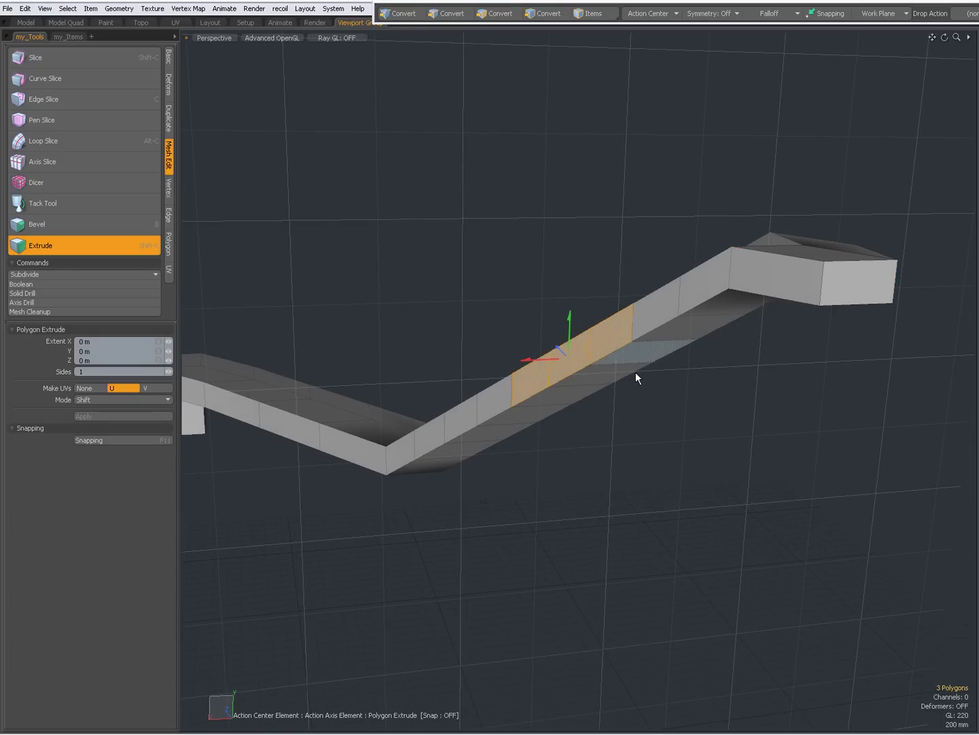
{"action": "left_click_drag", "start_coordinate": [634, 372], "coordinate": [562, 405], "text": "alt"}
{"action": "left_click_drag", "start_coordinate": [585, 297], "coordinate": [584, 282], "text": "alt"}
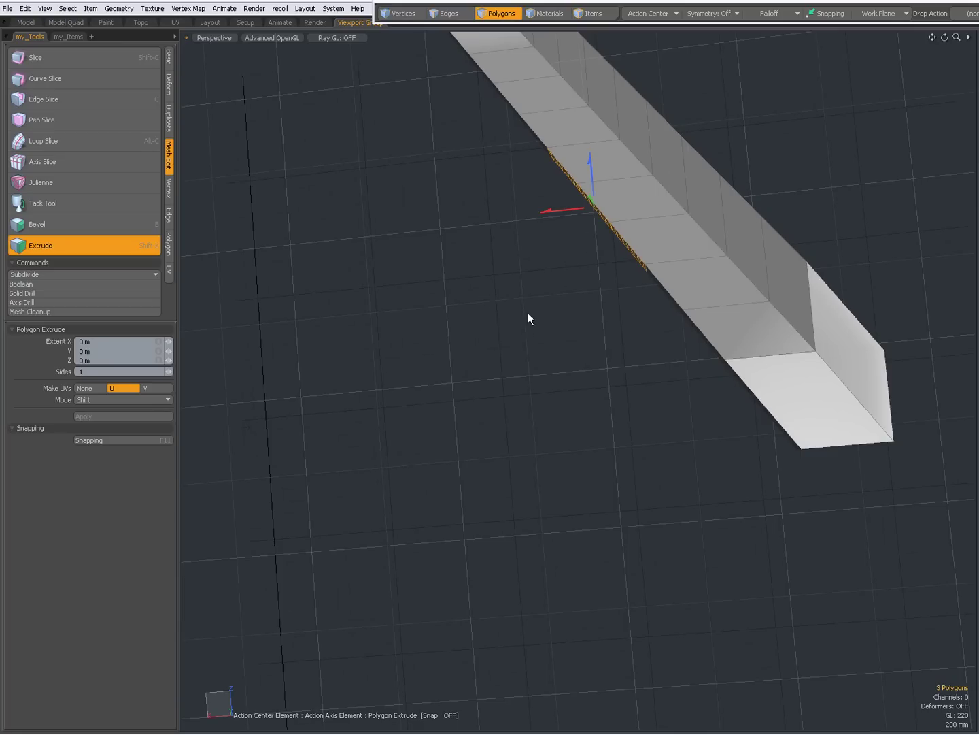
{"action": "left_click_drag", "start_coordinate": [528, 318], "coordinate": [595, 402]}
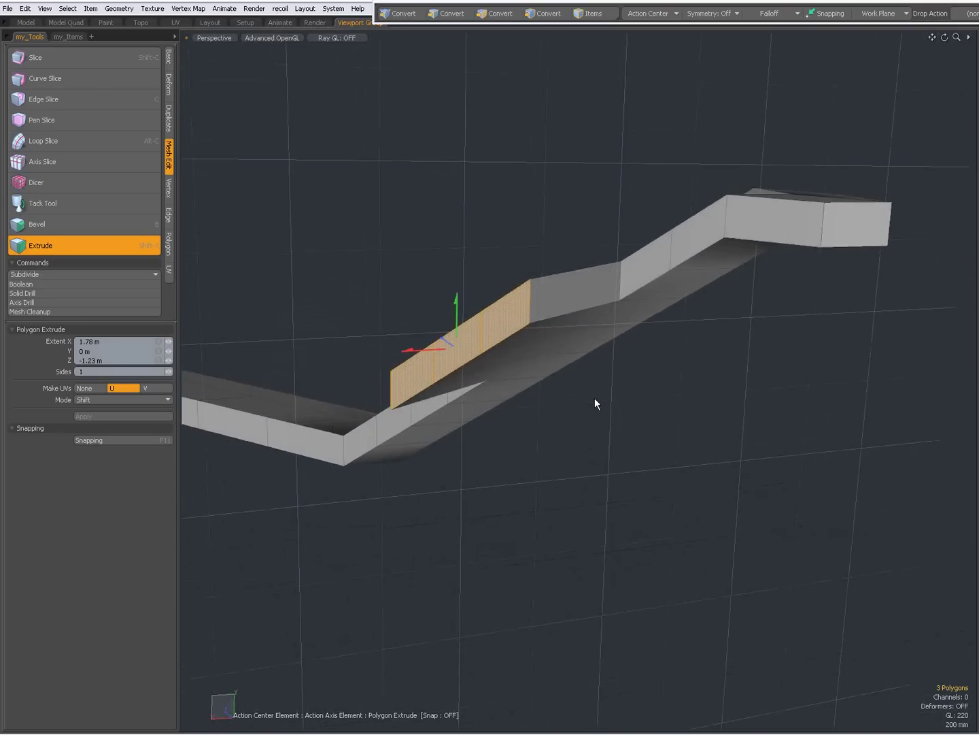
{"action": "left_click_drag", "start_coordinate": [468, 384], "coordinate": [519, 389], "text": "alt"}
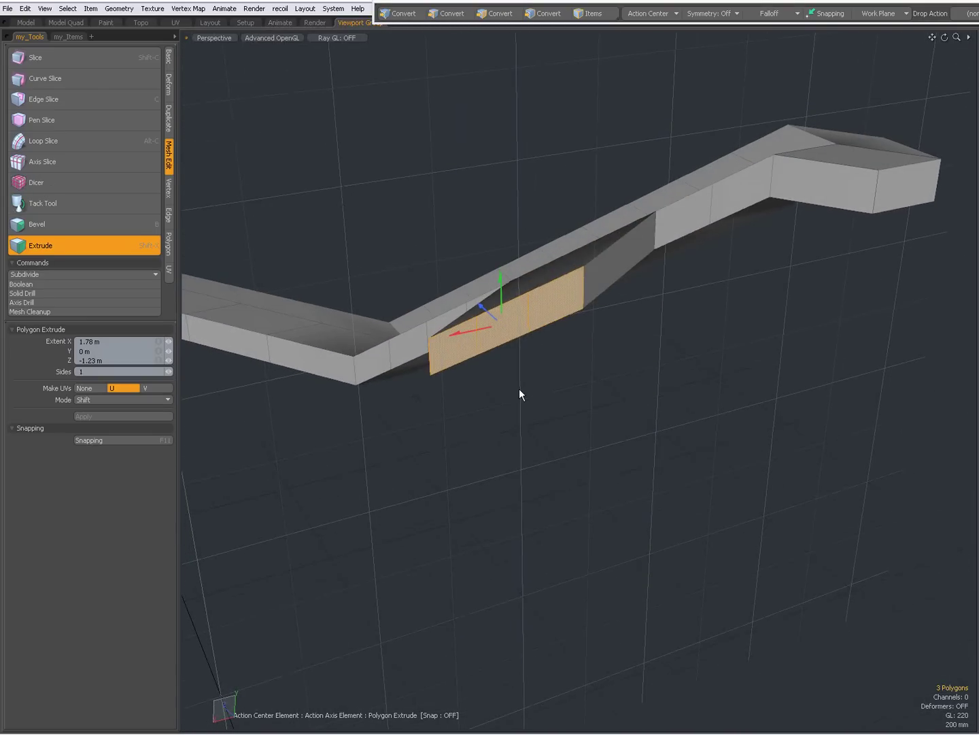
{"action": "left_click_drag", "start_coordinate": [557, 320], "coordinate": [602, 386], "text": "alt"}
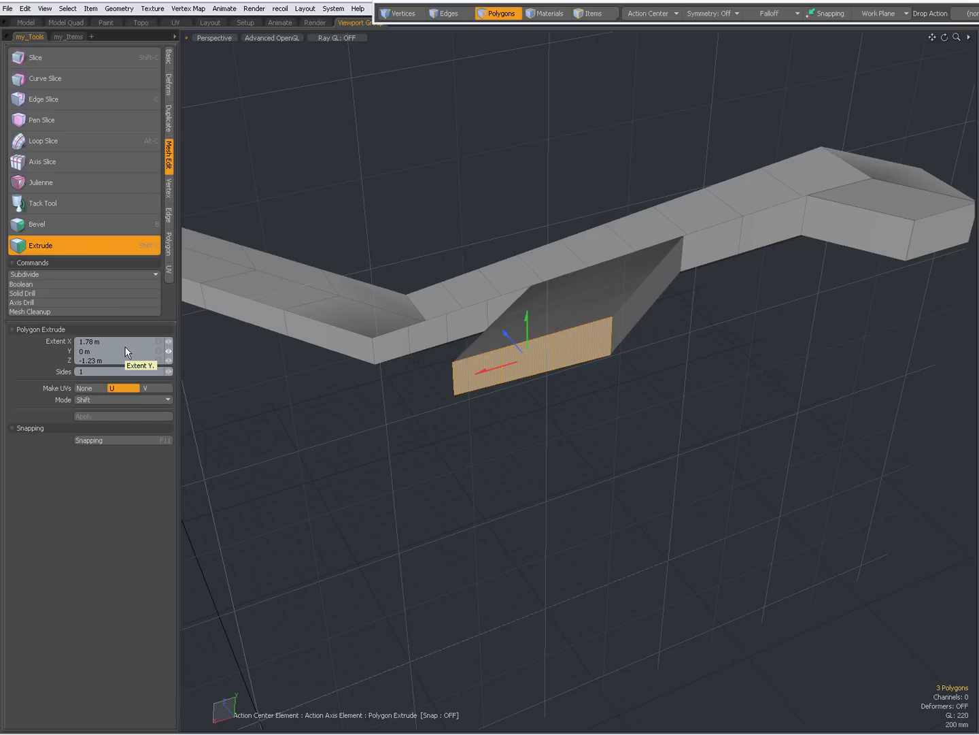
- Drop Extrude, start the Move tool and align its handle to an end edge, a side edge and the top of the new branch in turn
{"action": "key", "text": "space"}
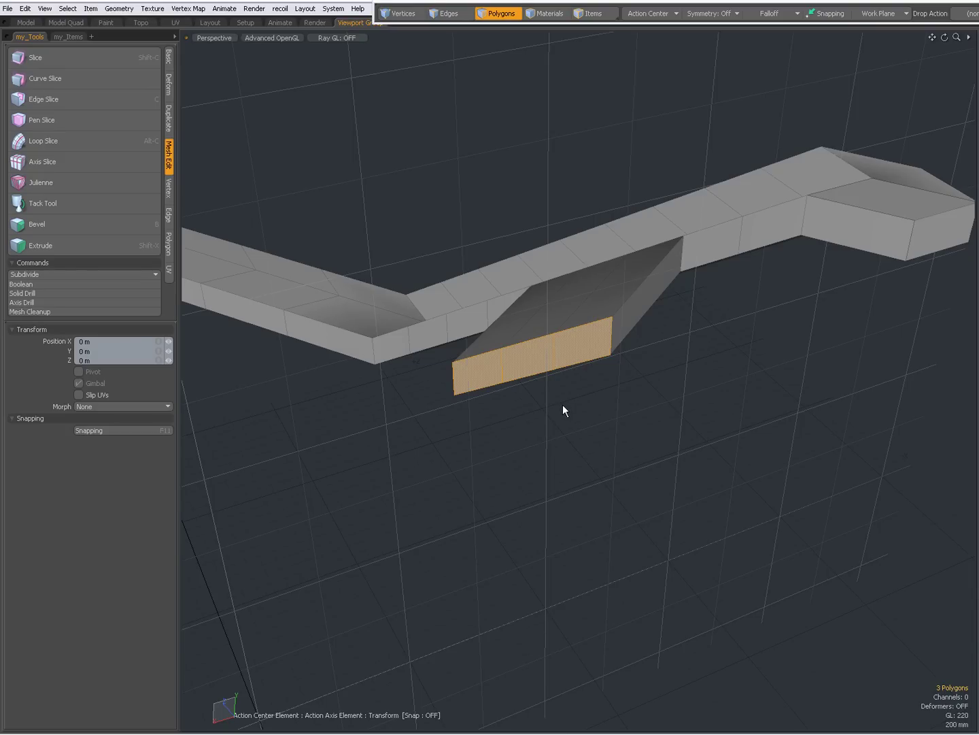
{"action": "left_click", "coordinate": [537, 375]}
{"action": "key", "text": "ctrl"}
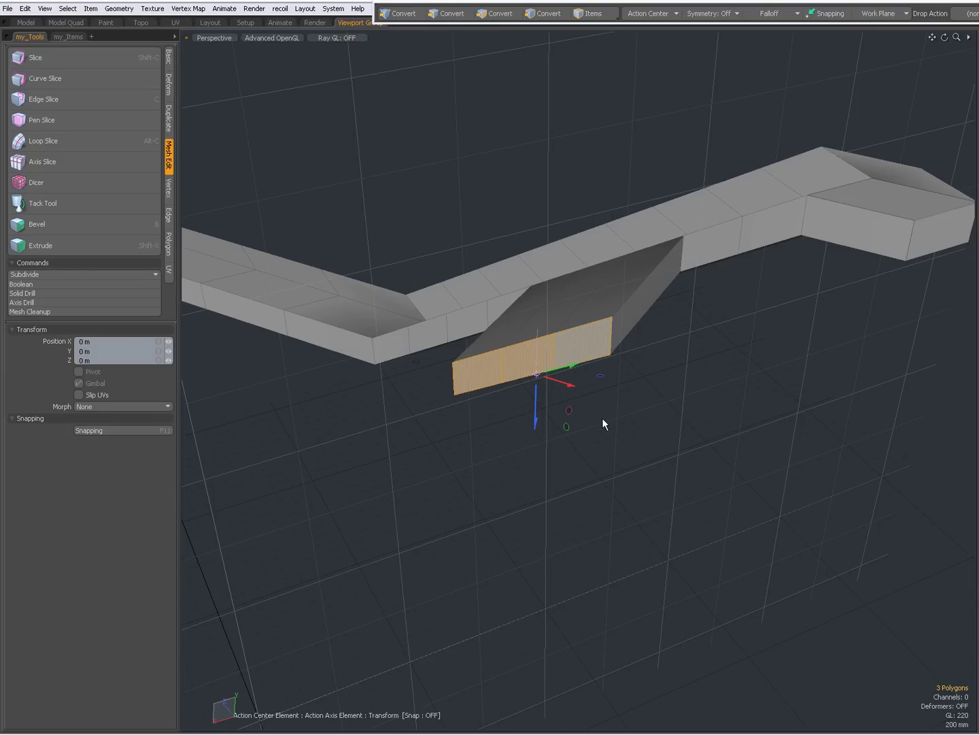
{"action": "left_click_drag", "start_coordinate": [602, 418], "coordinate": [518, 461], "text": "alt"}
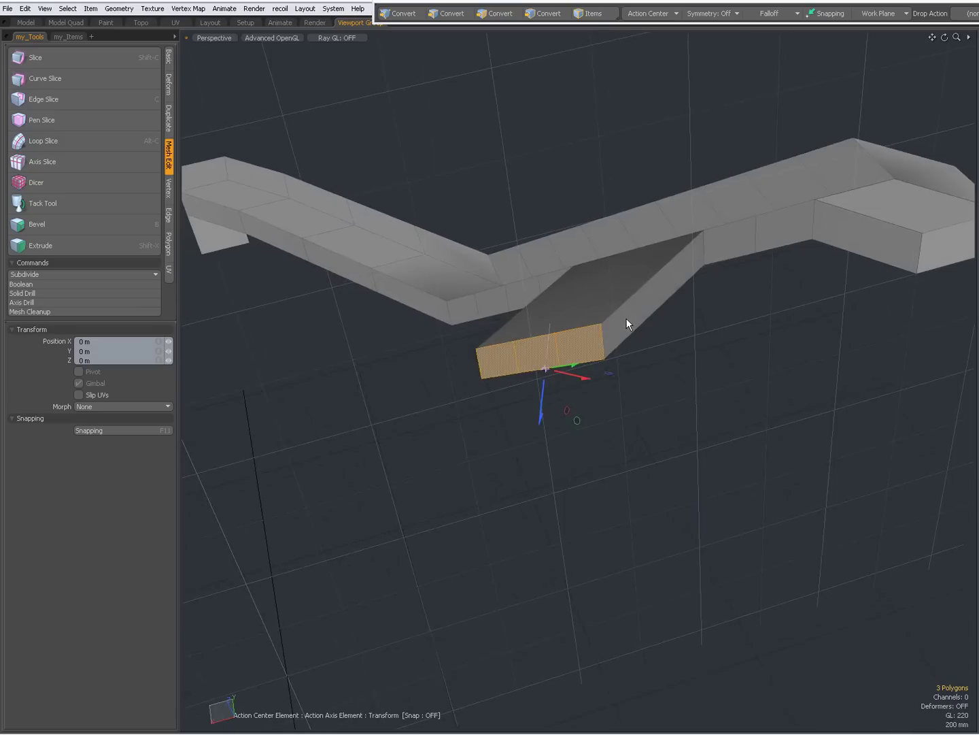
{"action": "left_click_drag", "start_coordinate": [626, 317], "coordinate": [640, 291], "text": "alt"}
{"action": "left_click", "coordinate": [641, 291]}
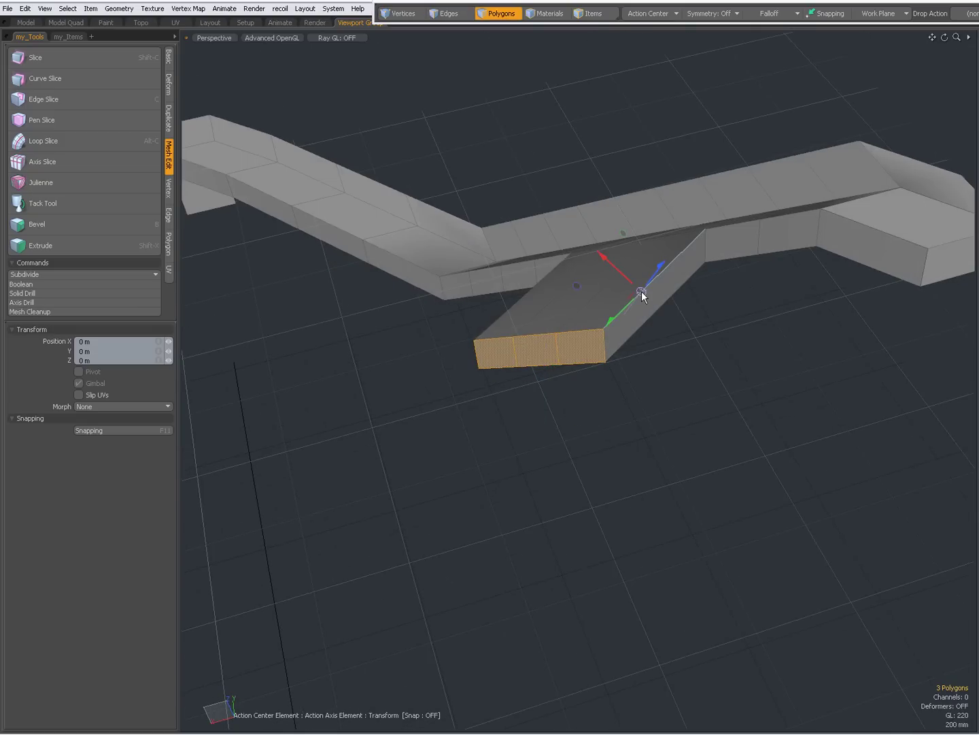
{"action": "left_click", "coordinate": [587, 285]}
{"action": "left_click_drag", "start_coordinate": [587, 287], "coordinate": [717, 305], "text": "alt"}
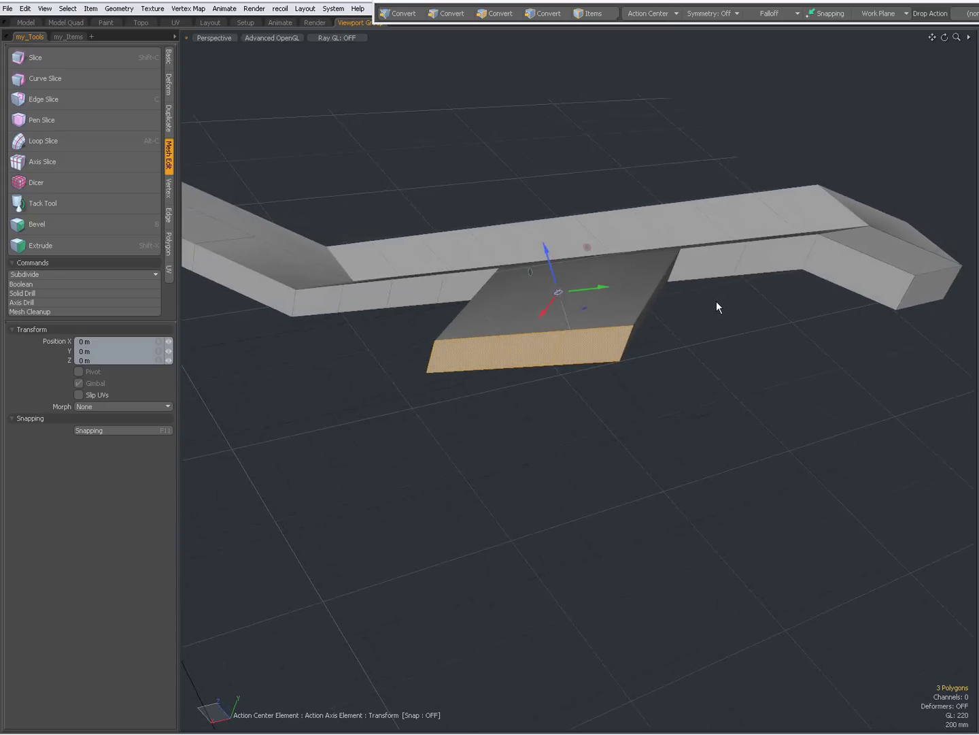
{"action": "left_click_drag", "start_coordinate": [588, 324], "coordinate": [552, 308], "text": "alt"}
- Try the move handle on the upper end edge, individual end polygons and a corner vertex of the branch
{"action": "left_click", "coordinate": [668, 229]}
{"action": "left_click", "coordinate": [575, 335]}
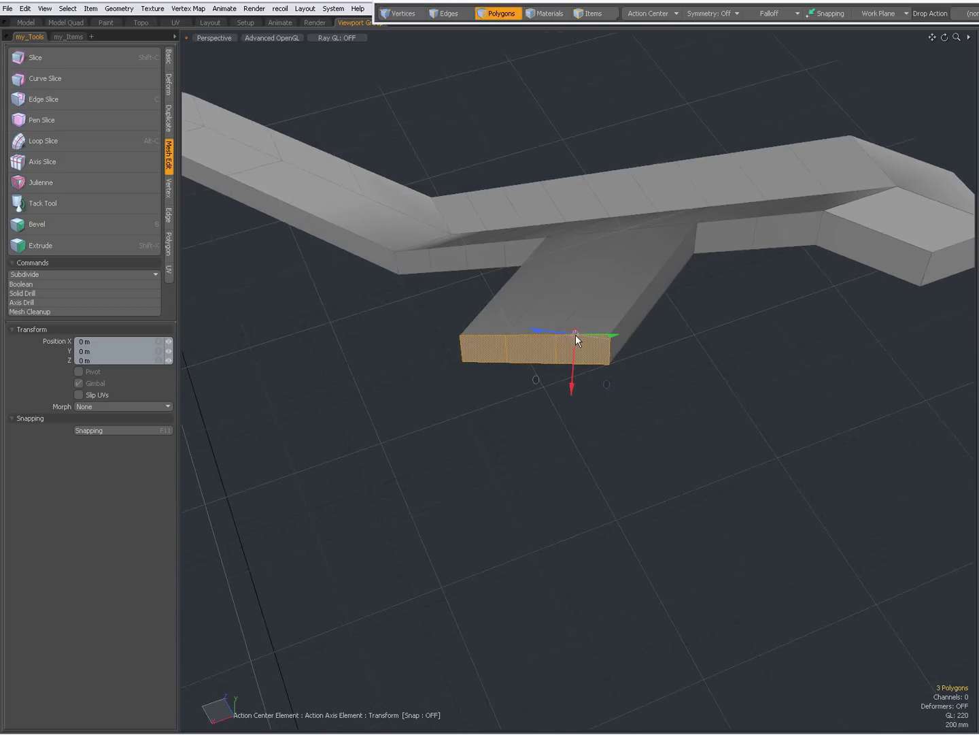
{"action": "left_click", "coordinate": [483, 352]}
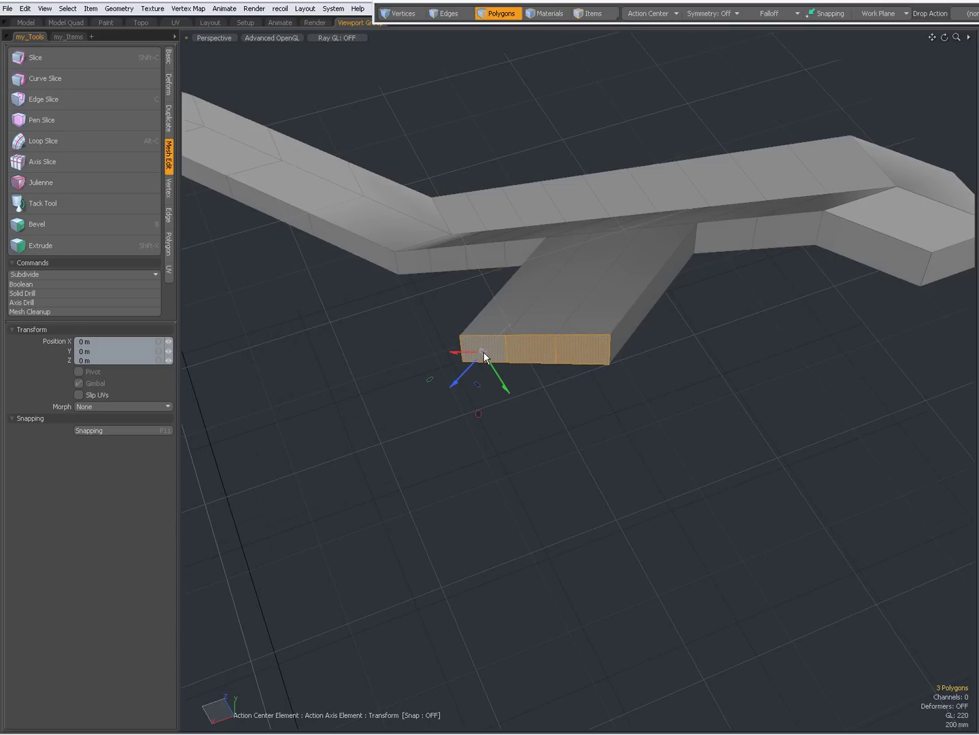
{"action": "left_click", "coordinate": [541, 348]}
{"action": "left_click_drag", "start_coordinate": [588, 342], "coordinate": [478, 315], "text": "alt"}
{"action": "left_click", "coordinate": [572, 335]}
{"action": "scroll", "coordinate": [537, 324], "scroll_direction": "up", "scroll_amount": 3}
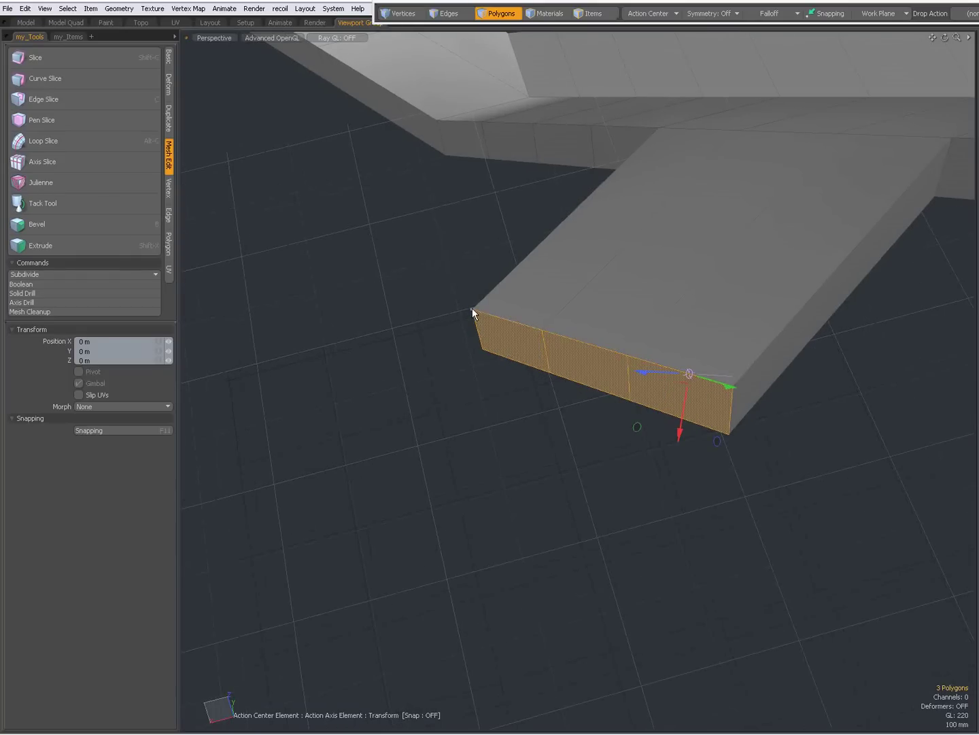
{"action": "left_click", "coordinate": [472, 307]}
{"action": "mouse_move", "coordinate": [475, 373]}
{"action": "left_mouse_down", "text": "alt"}
{"action": "mouse_move", "coordinate": [607, 336]}
{"action": "mouse_move", "coordinate": [583, 354]}
{"action": "mouse_move", "coordinate": [489, 363]}
{"action": "left_mouse_up", "text": "alt"}
{"action": "left_click_drag", "start_coordinate": [601, 394], "coordinate": [623, 370], "text": "alt"}
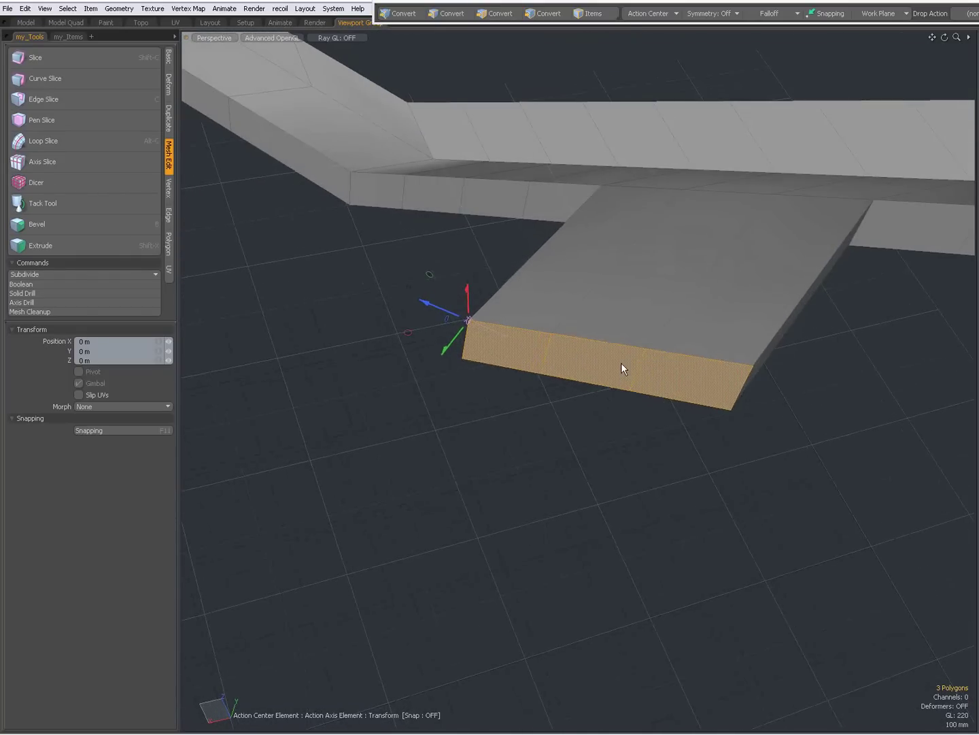
- Align the move handle to a lengthwise edge on the branch's top and move the three end polygons 620 mm in Y
{"action": "left_click", "coordinate": [678, 309]}
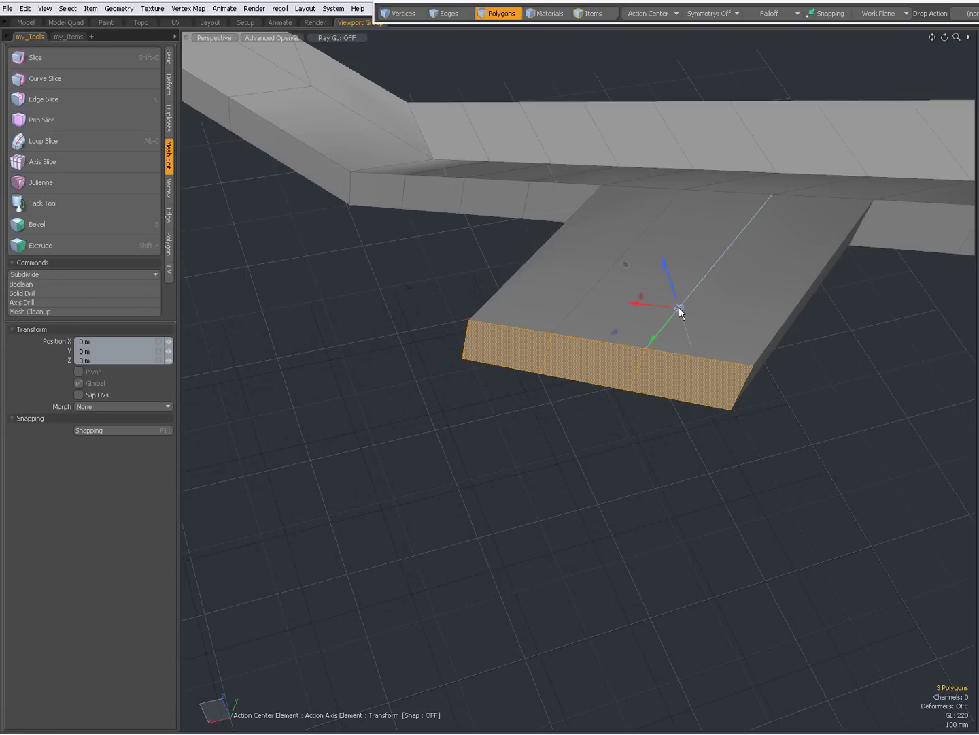
{"action": "left_click_drag", "start_coordinate": [680, 312], "coordinate": [573, 382], "text": "alt"}
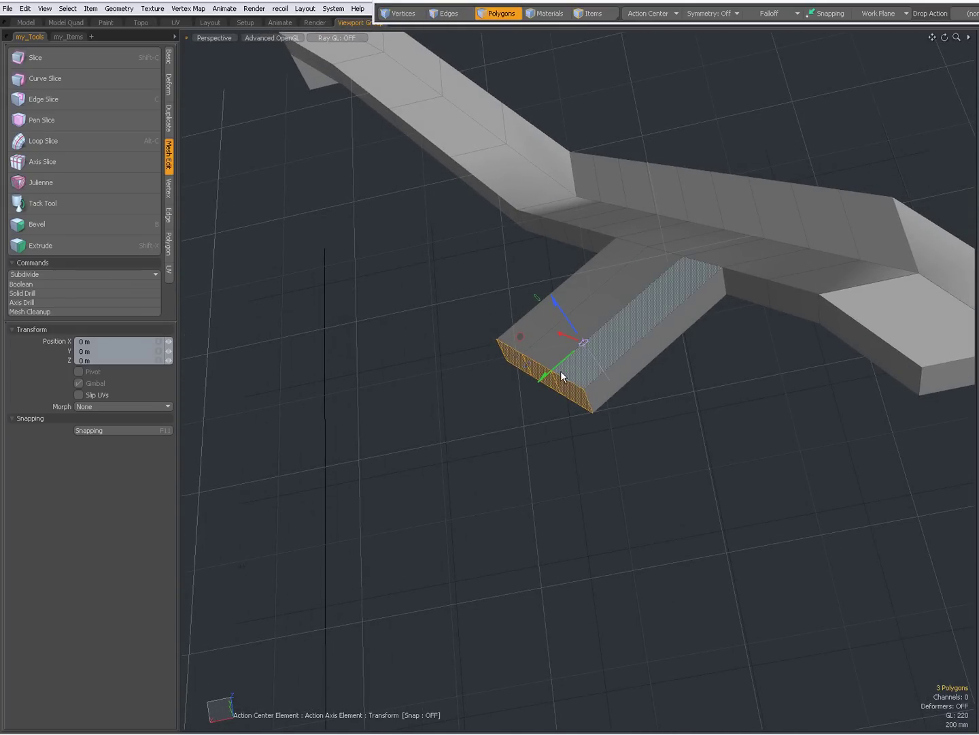
{"action": "left_click_drag", "start_coordinate": [552, 369], "coordinate": [651, 314]}
{"action": "left_click_drag", "start_coordinate": [641, 134], "coordinate": [607, 268], "text": "alt"}
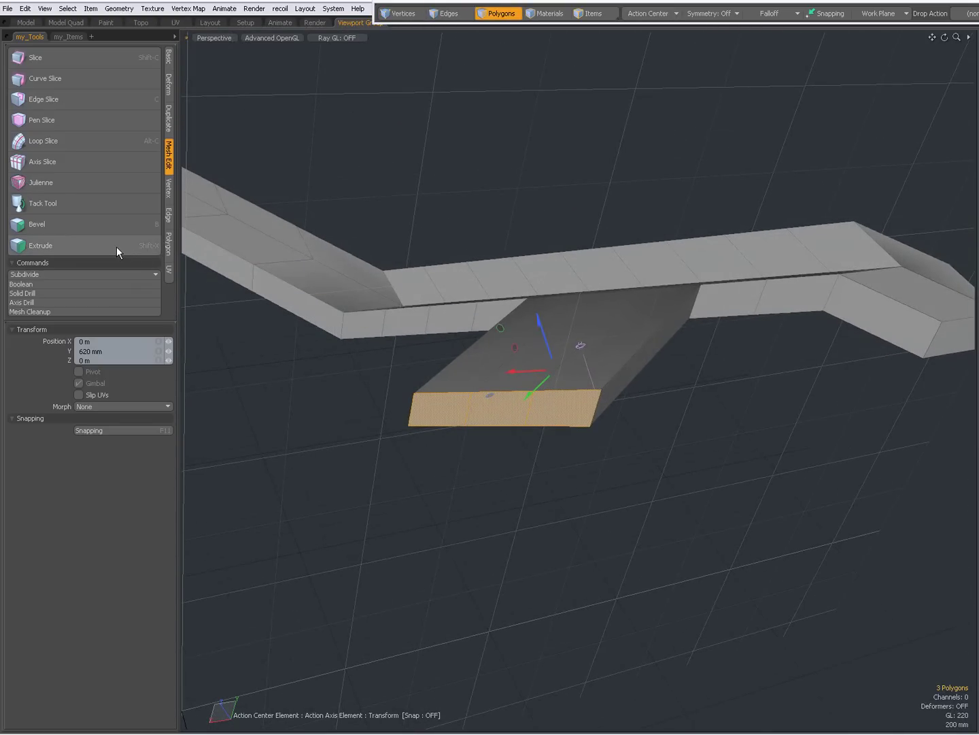
- Drop the Move tool, select two side polygons on the arm's descending segment and start an extrusion on them without offsetting it
{"action": "left_click_drag", "start_coordinate": [558, 367], "coordinate": [540, 381], "text": "alt"}
{"action": "scroll", "coordinate": [526, 374], "scroll_direction": "down", "scroll_amount": 3}
{"action": "left_click_drag", "start_coordinate": [479, 386], "coordinate": [579, 394], "text": "alt+shift"}
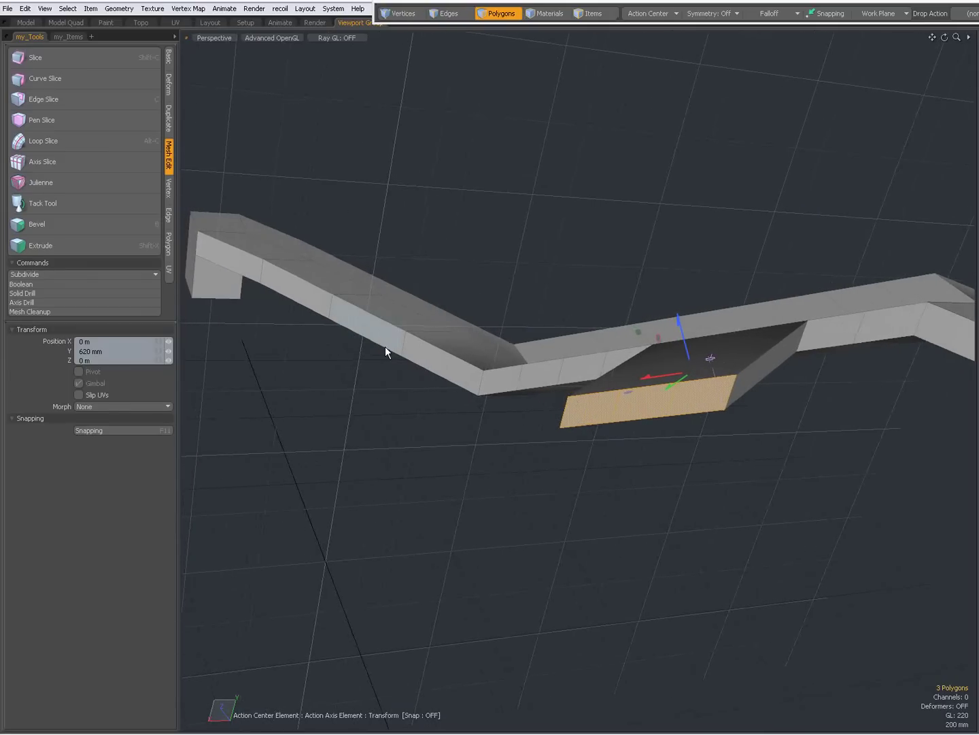
{"action": "key", "text": "q"}
{"action": "left_click", "coordinate": [394, 341]}
{"action": "left_click", "coordinate": [444, 364], "text": "shift"}
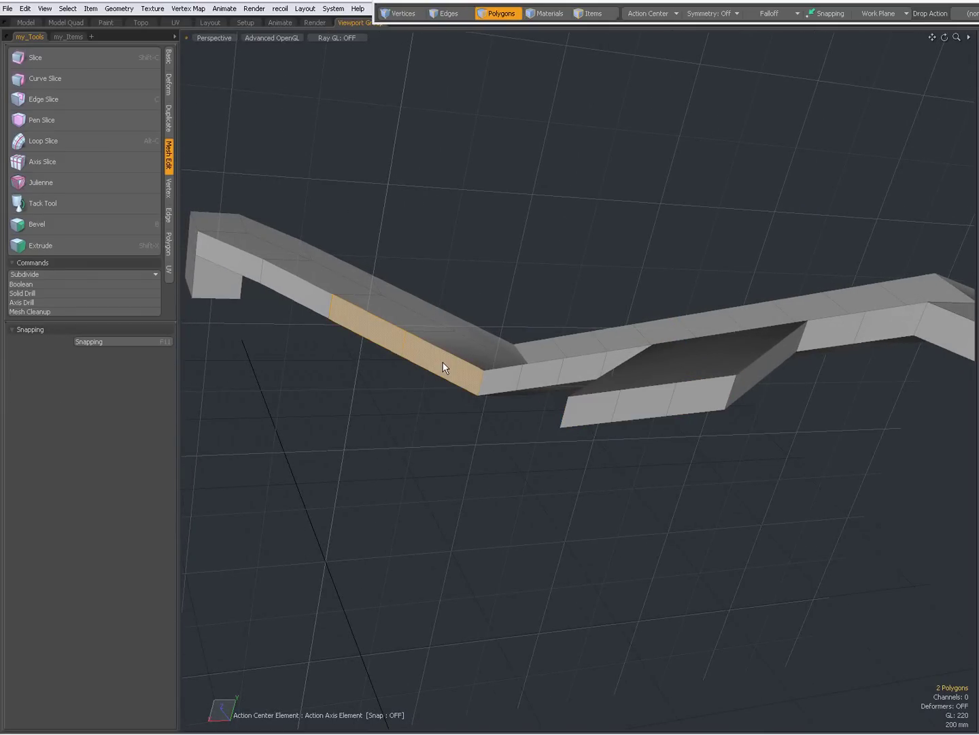
{"action": "key", "text": "shift+x"}
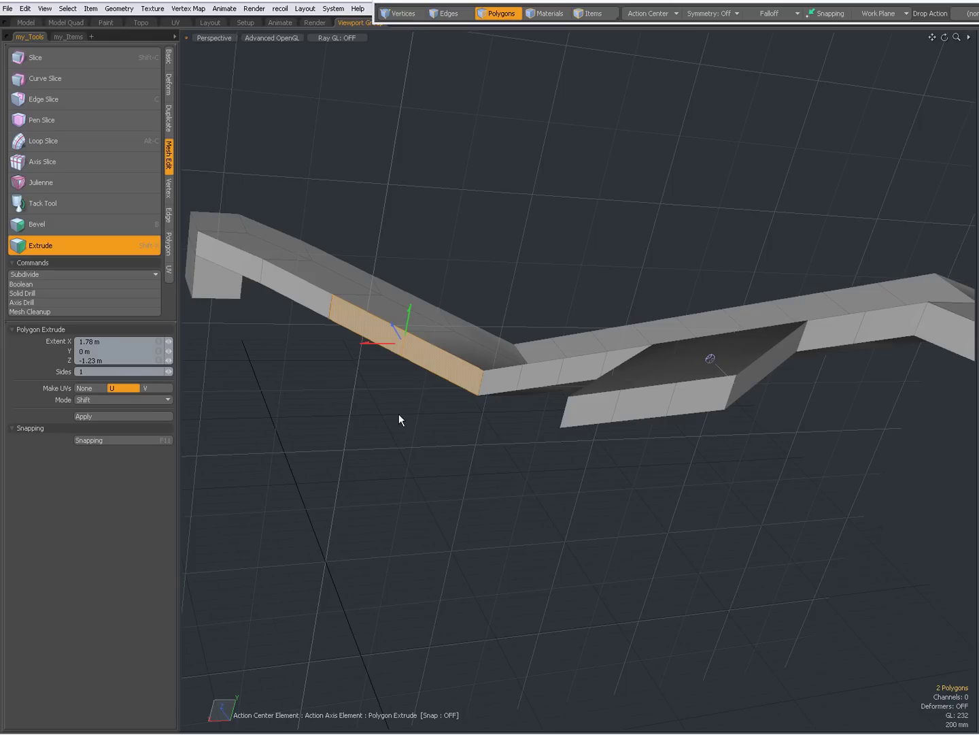
- Switch to the Move tool, keep the Element action center and align the handle to the top polygon beside the selected side polygons
{"action": "key", "text": "w"}
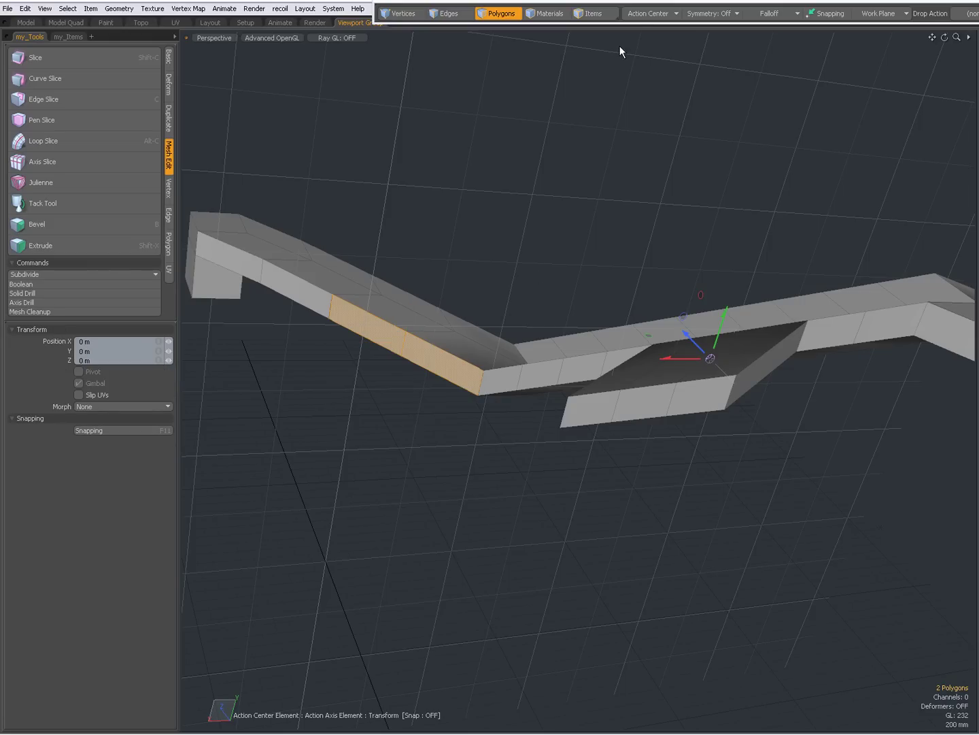
{"action": "left_click", "coordinate": [676, 14]}
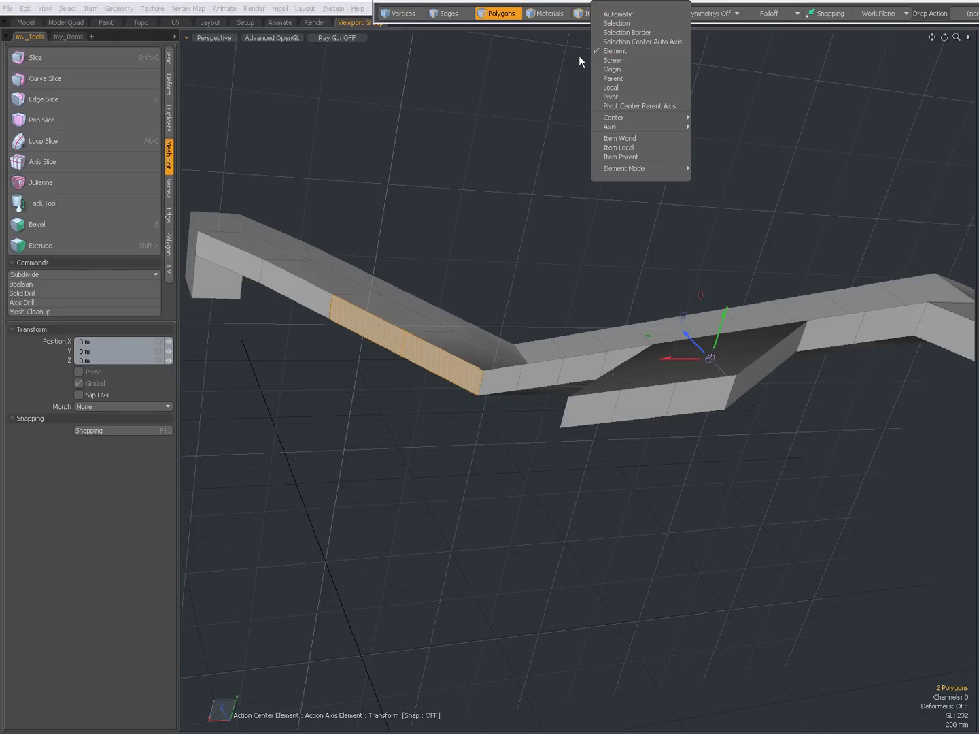
{"action": "left_click", "coordinate": [498, 198]}
{"action": "left_click_drag", "start_coordinate": [653, 336], "coordinate": [512, 296], "text": "alt"}
{"action": "left_click", "coordinate": [447, 244]}
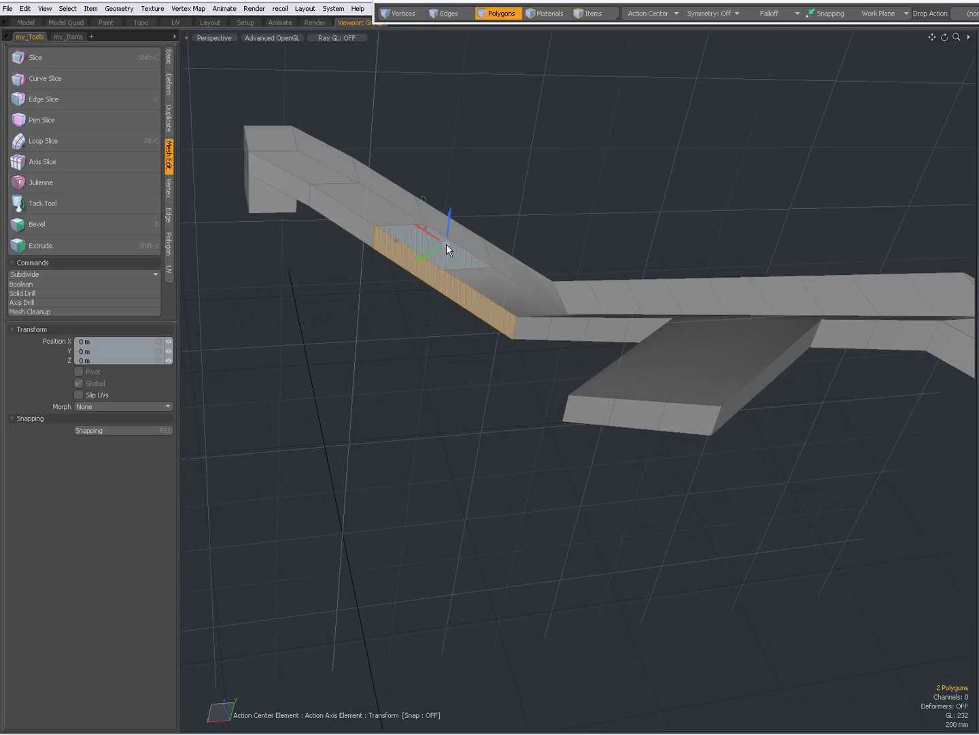
- Align the move handle to the selected side polygons, pull both outward into a wide branch and drop the Move tool
{"action": "left_click", "coordinate": [492, 266]}
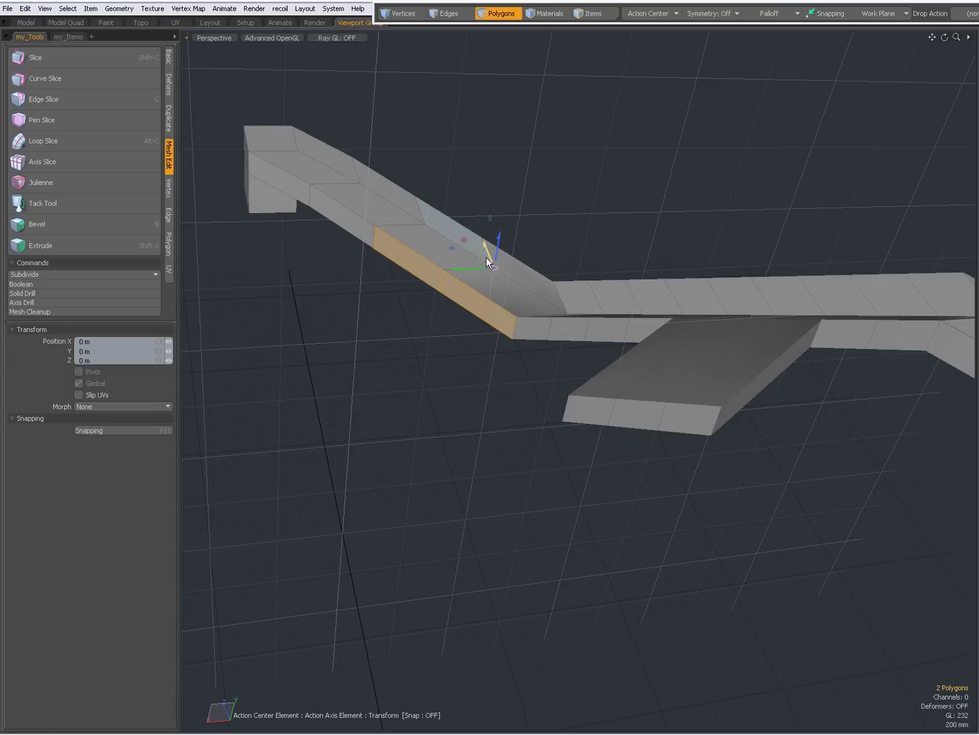
{"action": "left_click", "coordinate": [463, 249]}
{"action": "left_click", "coordinate": [442, 282]}
{"action": "left_click_drag", "start_coordinate": [475, 346], "coordinate": [511, 366], "text": "alt"}
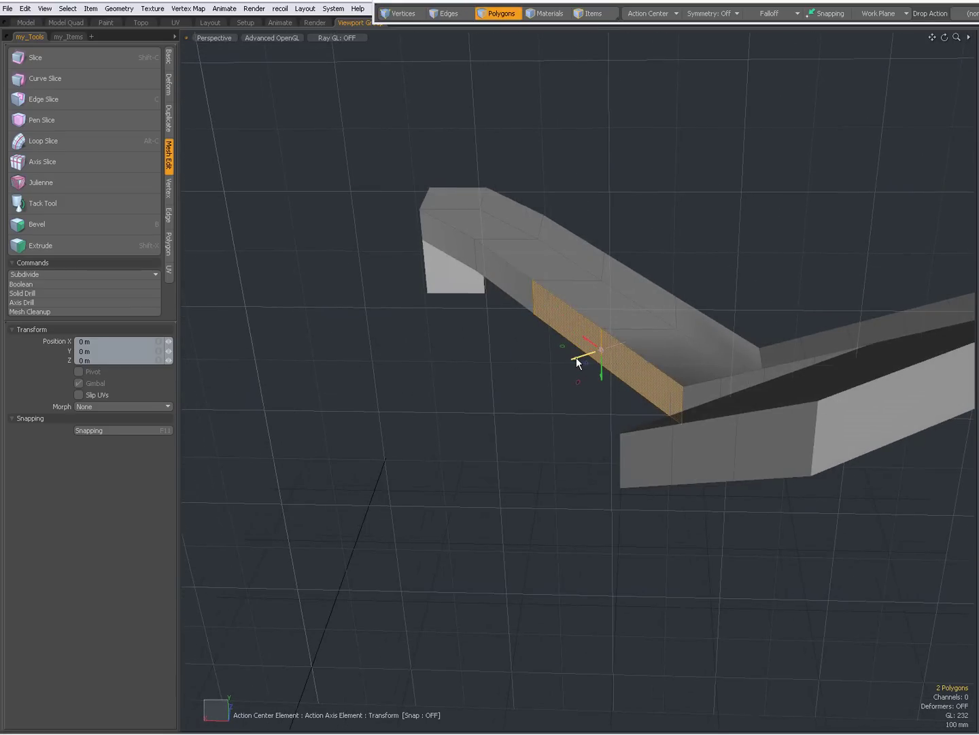
{"action": "left_click_drag", "start_coordinate": [576, 356], "coordinate": [413, 410]}
{"action": "scroll", "coordinate": [554, 407], "scroll_direction": "down", "scroll_amount": 1}
{"action": "left_click_drag", "start_coordinate": [553, 405], "coordinate": [563, 363], "text": "alt"}
{"action": "left_click_drag", "start_coordinate": [352, 382], "coordinate": [520, 378], "text": "alt+shift"}
{"action": "key", "text": "space"}
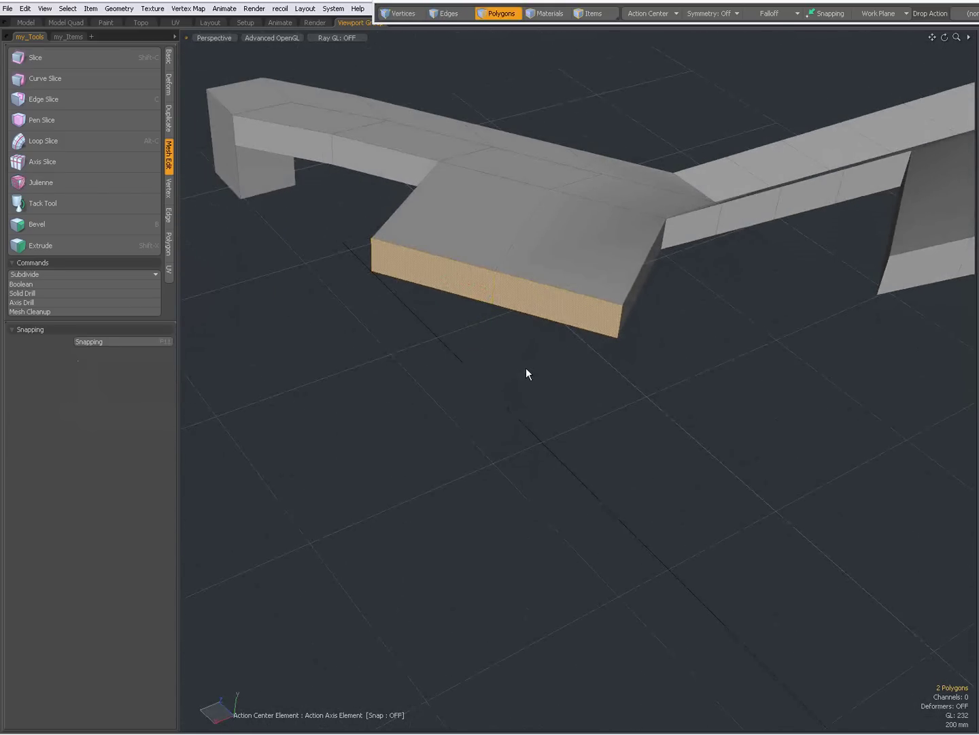
- Clear the polygon selection on the finished arm
{"action": "left_click_drag", "start_coordinate": [590, 377], "coordinate": [554, 479], "text": "alt"}
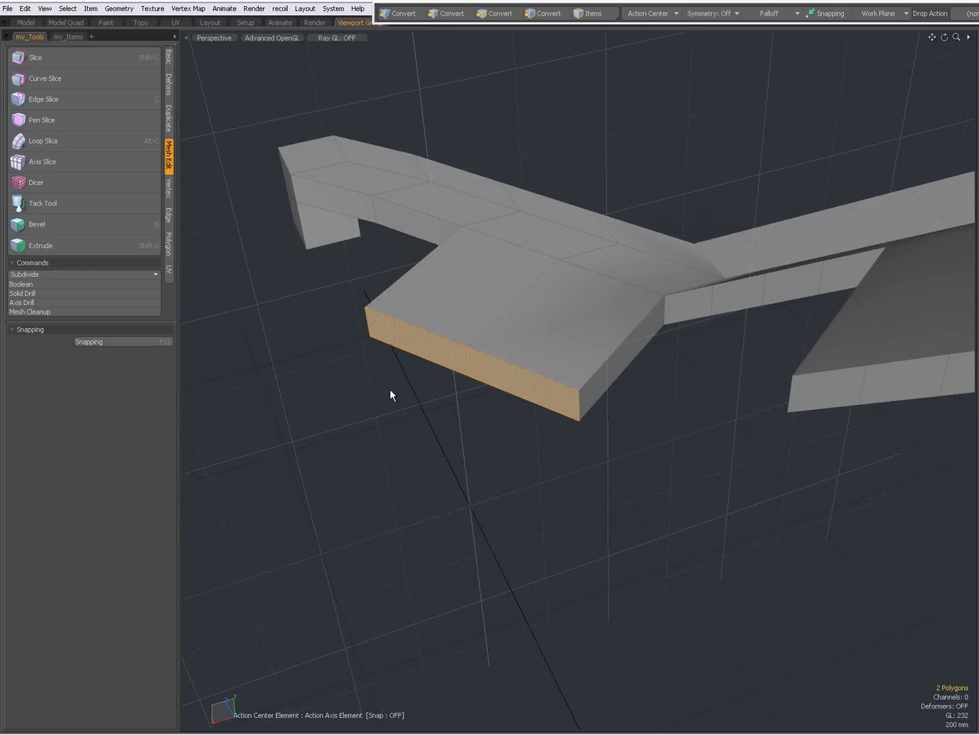
{"action": "left_click_drag", "start_coordinate": [488, 426], "coordinate": [469, 330], "text": "alt"}
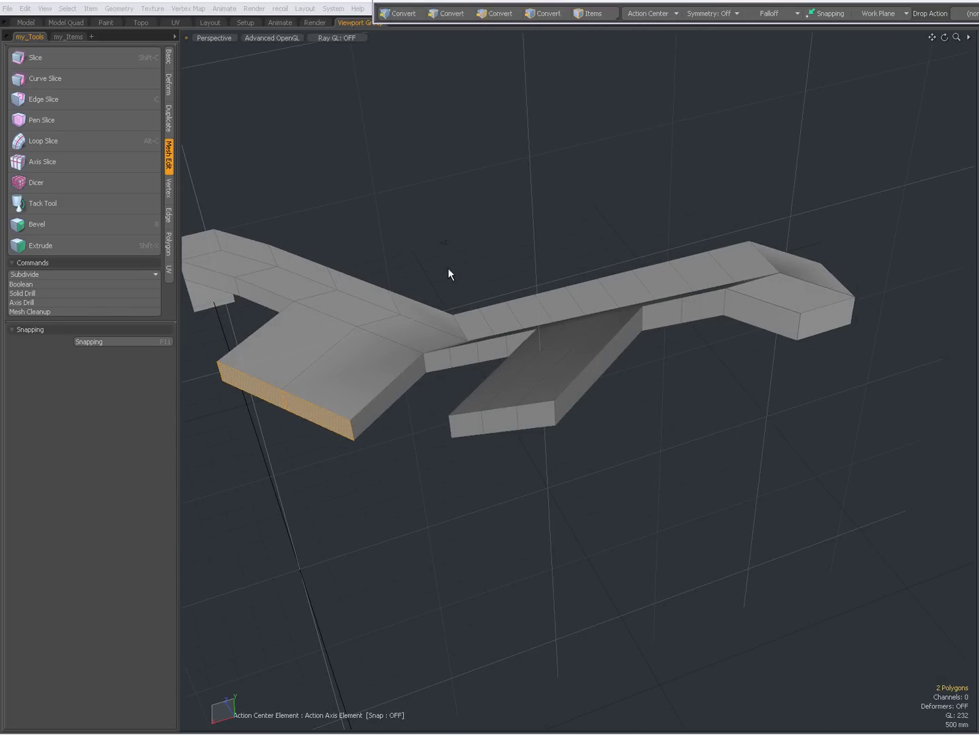
{"action": "left_click_drag", "start_coordinate": [449, 269], "coordinate": [506, 347], "text": "alt"}
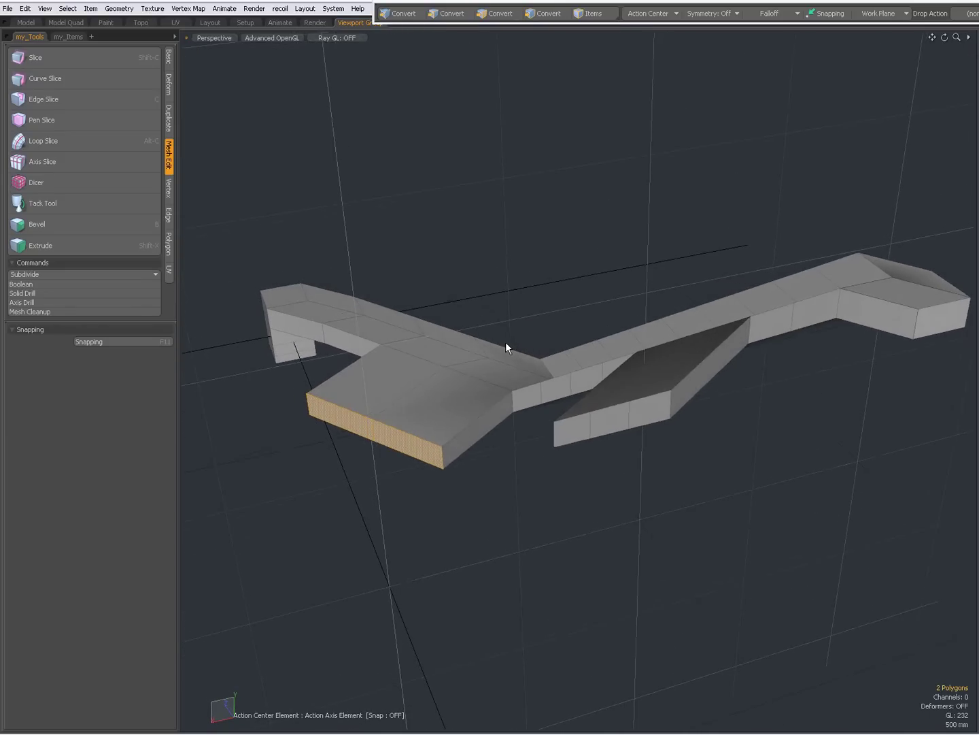
{"action": "left_click_drag", "start_coordinate": [479, 436], "coordinate": [501, 385], "text": "alt"}
{"action": "left_click", "coordinate": [513, 334]}
{"action": "key", "text": "alt"}
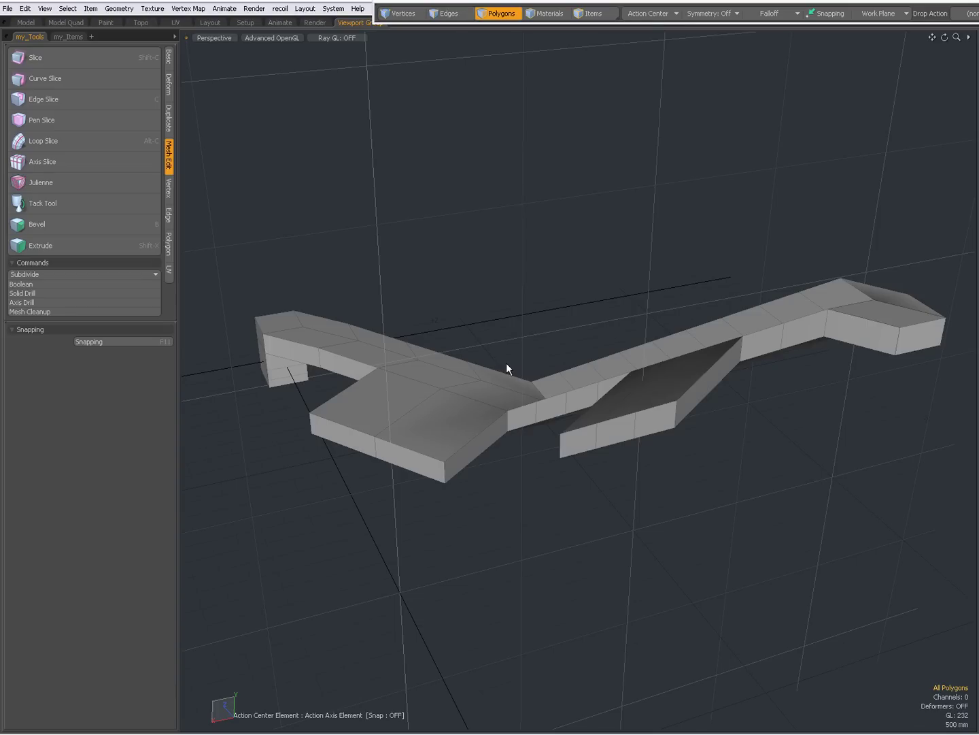
- Close the scene without saving its changes and add a unit cube to the empty scene
{"action": "key", "text": "ctrl+w"}
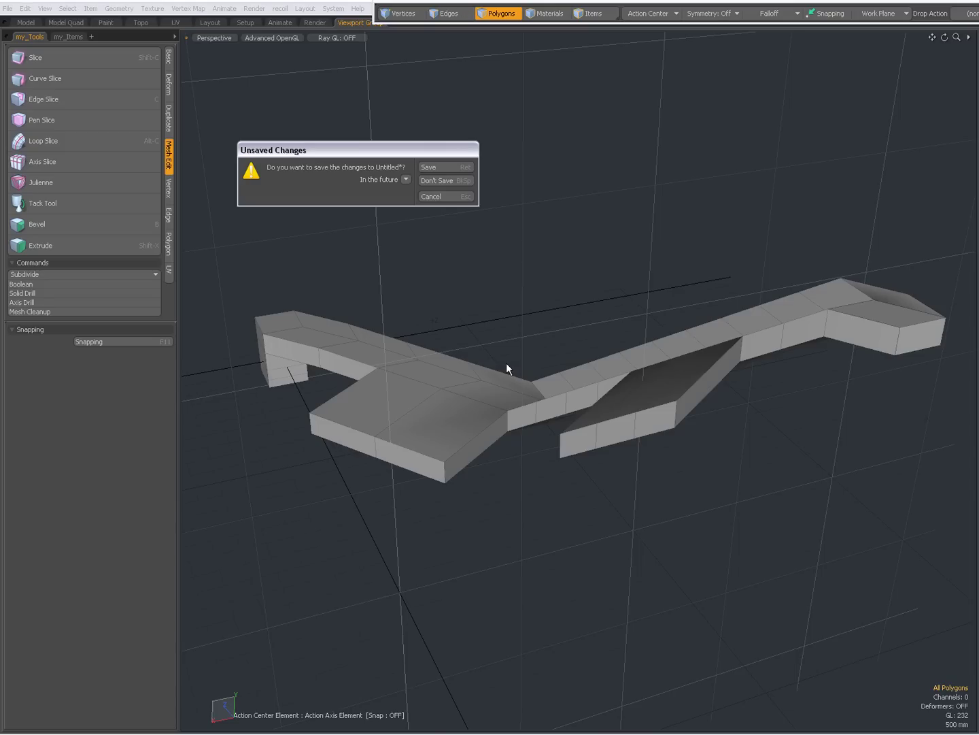
{"action": "key", "text": "BackSpace"}
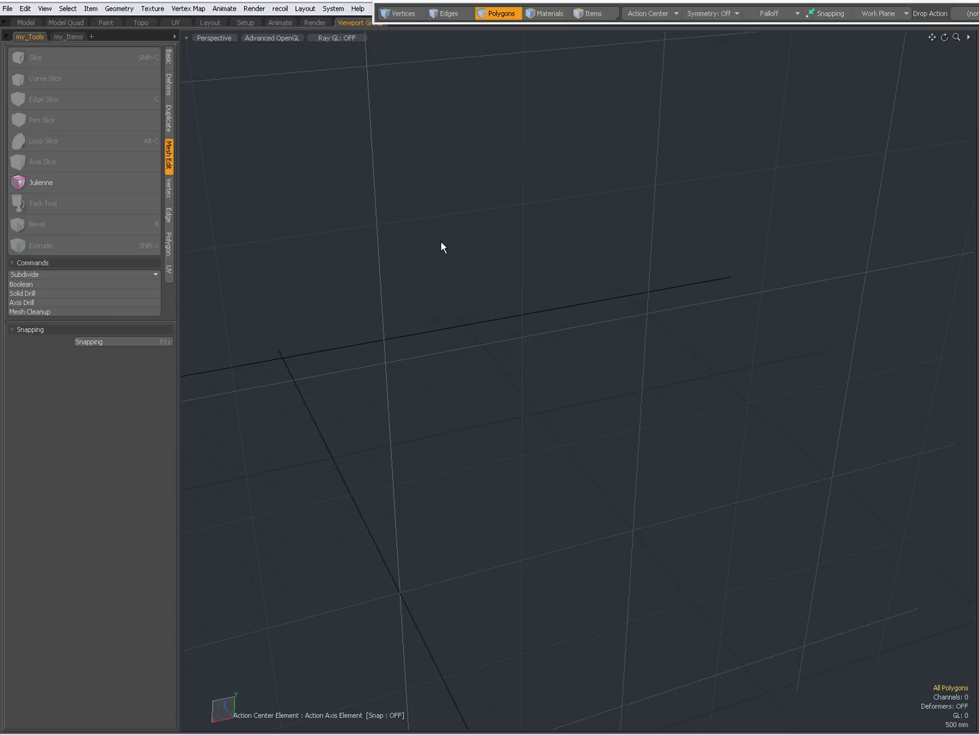
{"action": "left_click", "coordinate": [168, 58]}
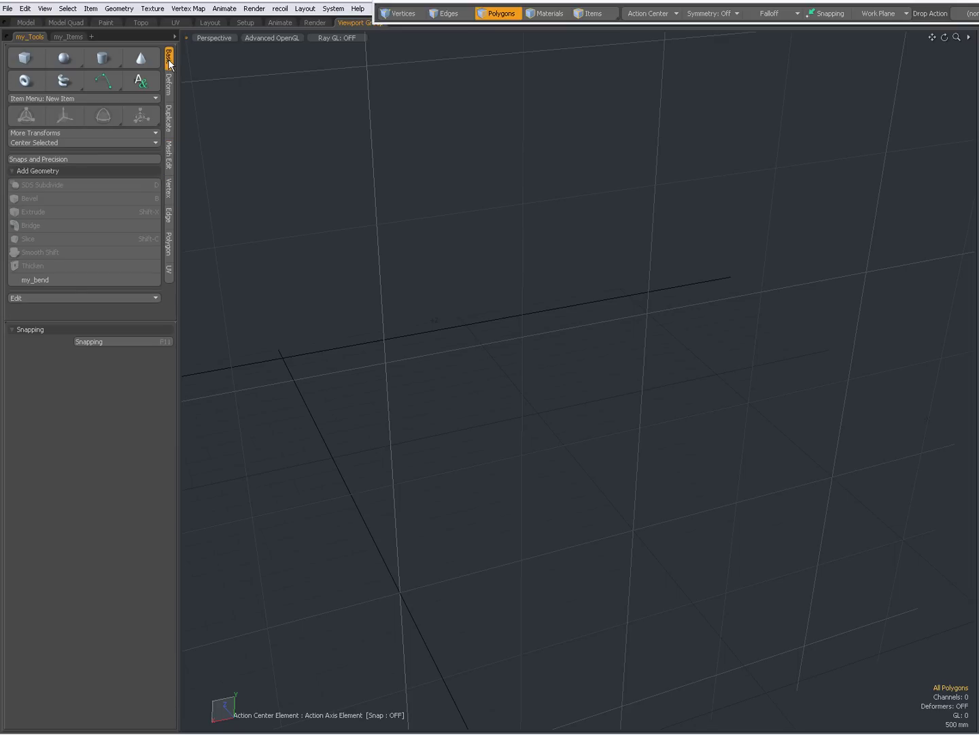
{"action": "left_click", "coordinate": [26, 59]}
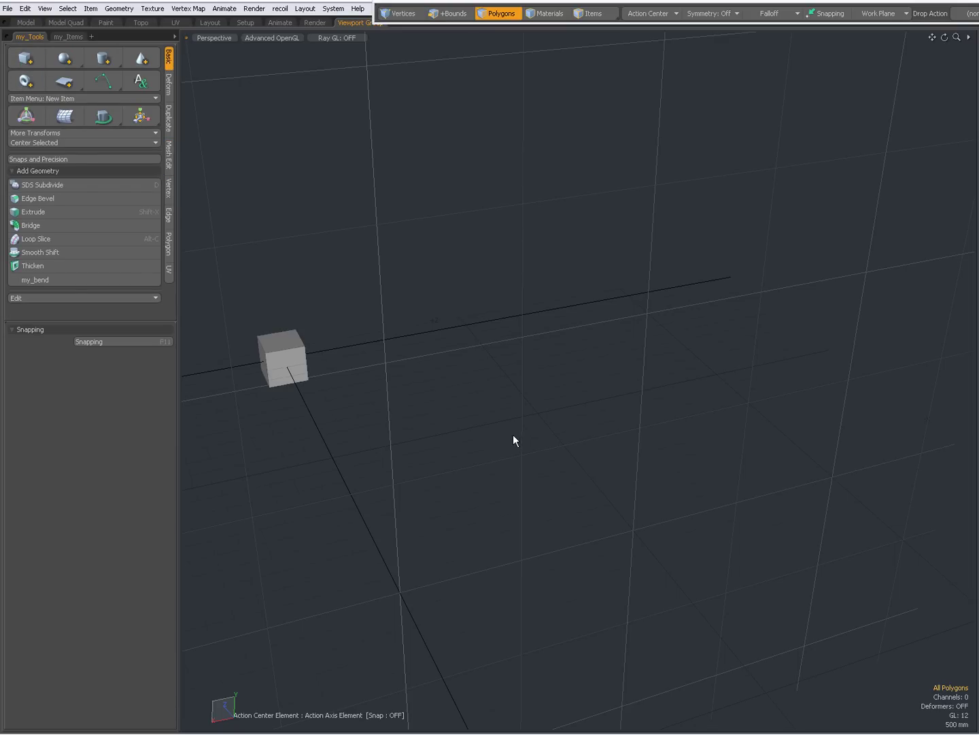
{"action": "key", "text": "shift+a"}
{"action": "left_click_drag", "start_coordinate": [513, 434], "coordinate": [396, 502], "text": "alt"}
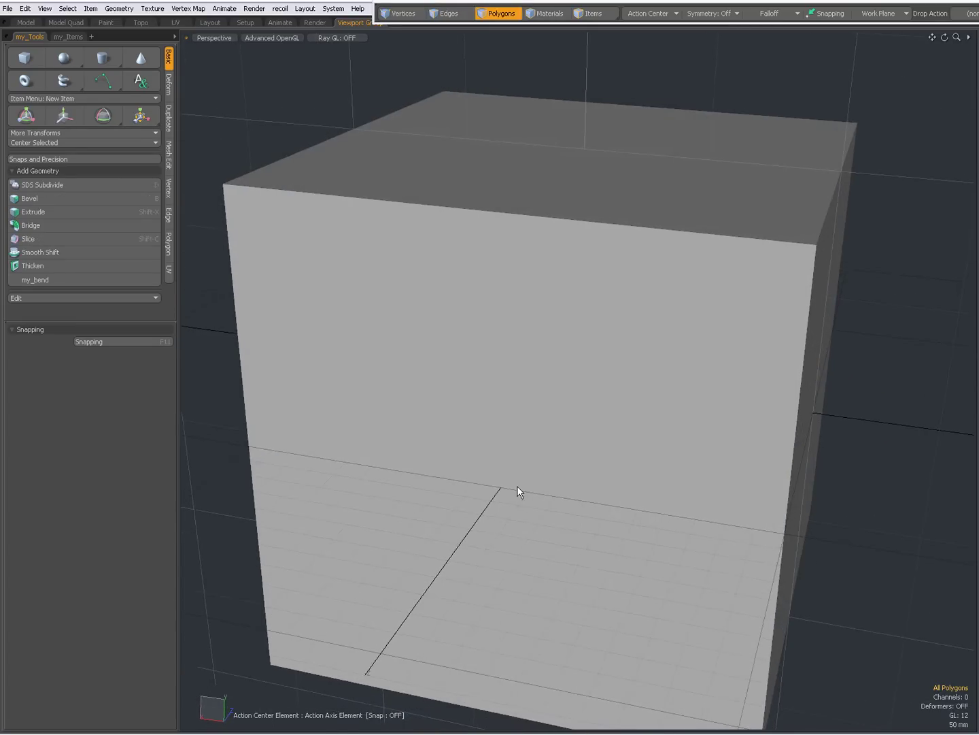
{"action": "scroll", "coordinate": [517, 486], "scroll_direction": "down", "scroll_amount": 4}
{"action": "left_click_drag", "start_coordinate": [474, 447], "coordinate": [502, 437], "text": "alt"}
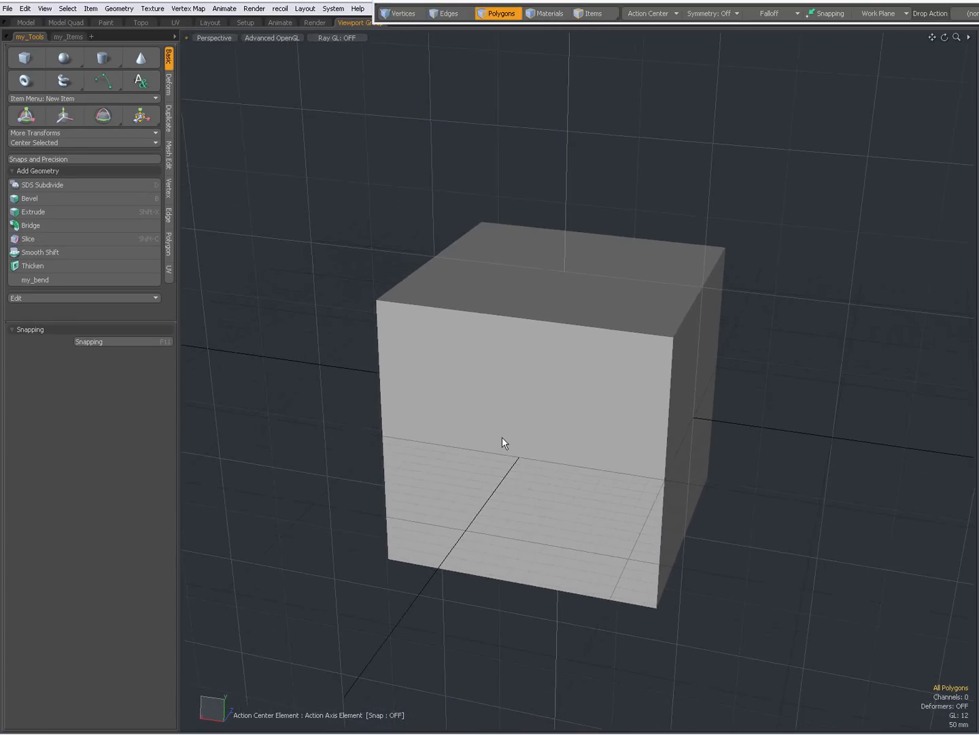
- Select the cube's top polygon and start the polygon Bevel tool on it
{"action": "left_click", "coordinate": [640, 304]}
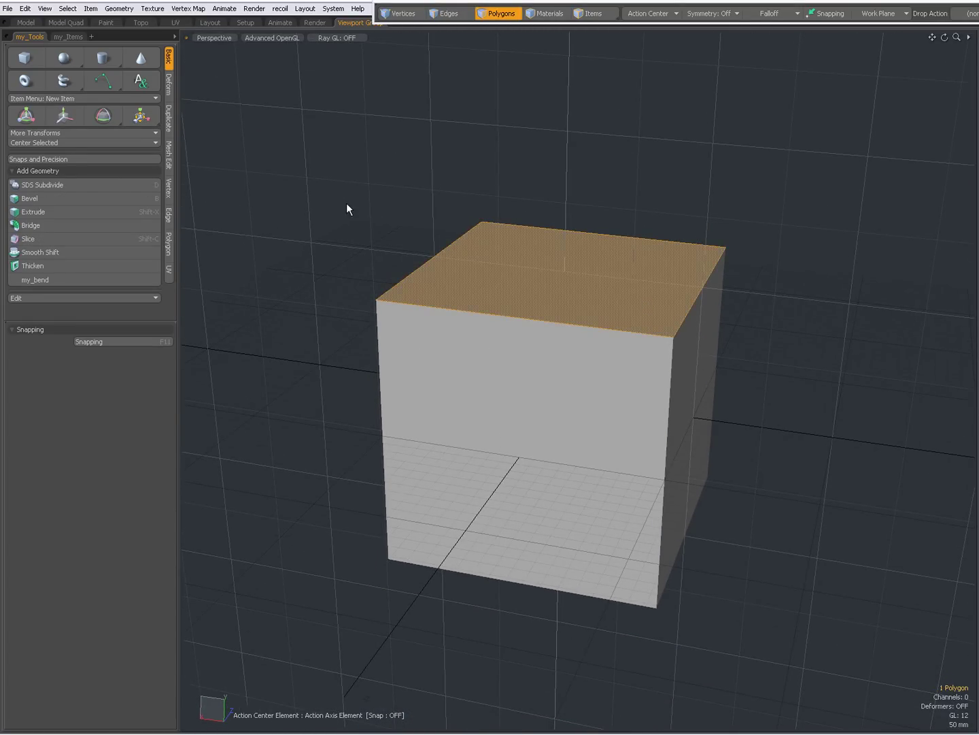
{"action": "left_click", "coordinate": [169, 243]}
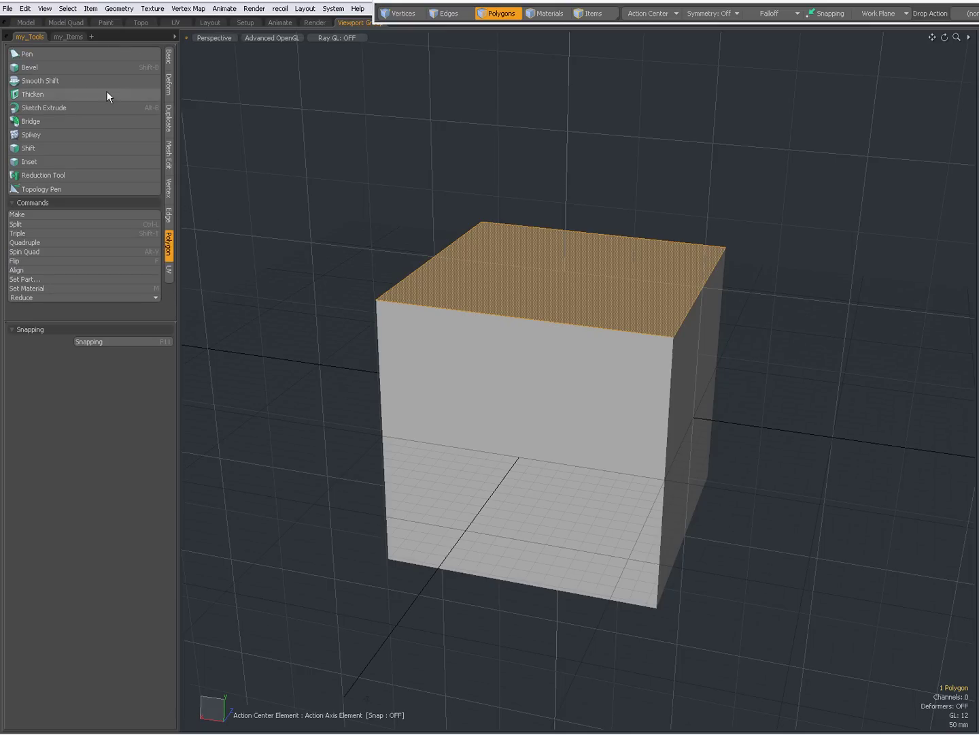
{"action": "left_click", "coordinate": [53, 69]}
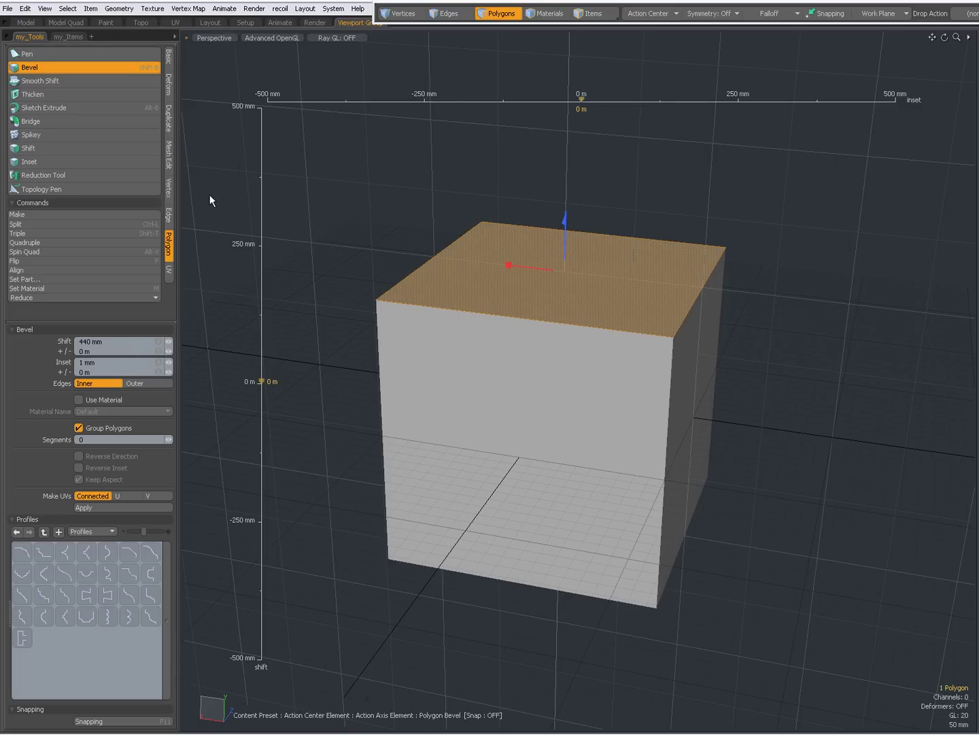
- Check the handle visibility level of Polygon Bevel in the tool pipeline, keep it at Advanced and return to the modeling tools
{"action": "left_click", "coordinate": [68, 37]}
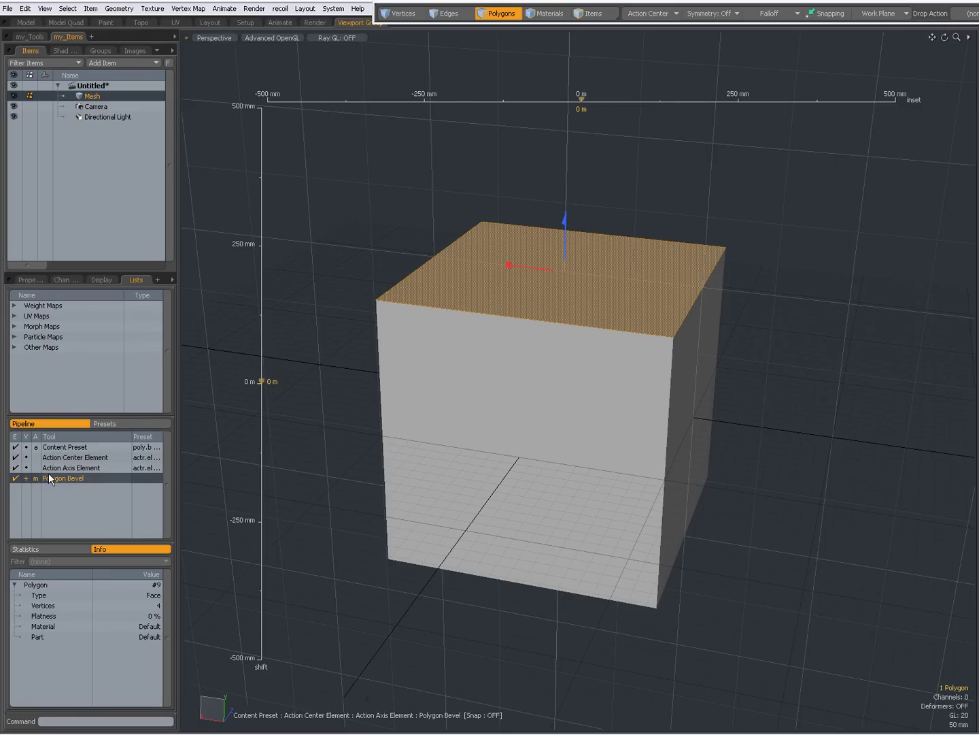
{"action": "left_click", "coordinate": [25, 479]}
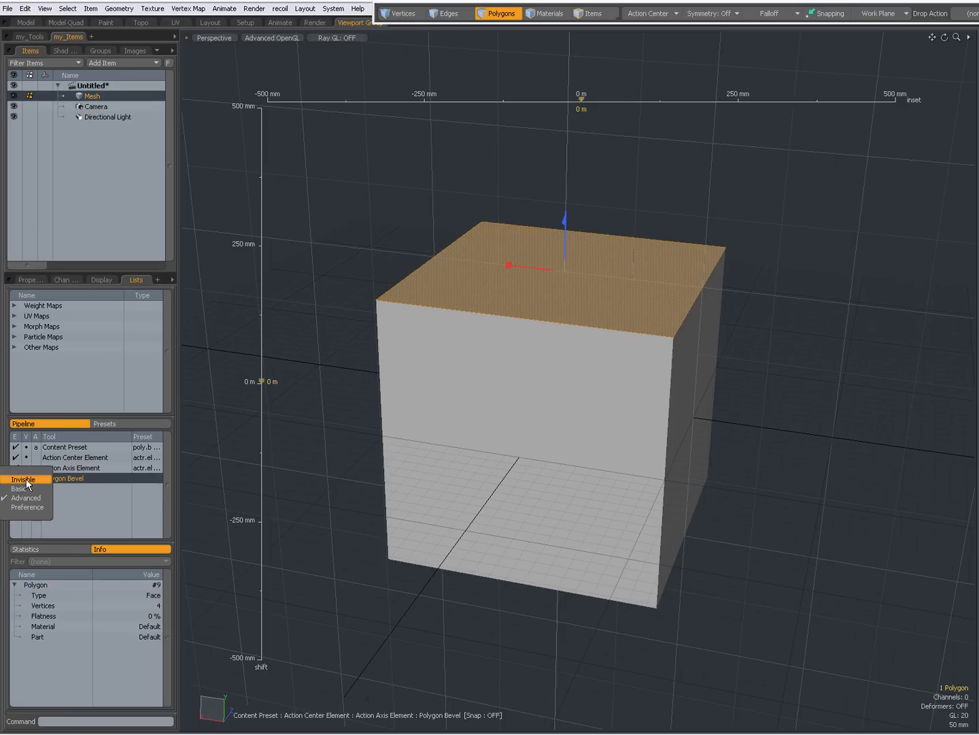
{"action": "left_click", "coordinate": [26, 499]}
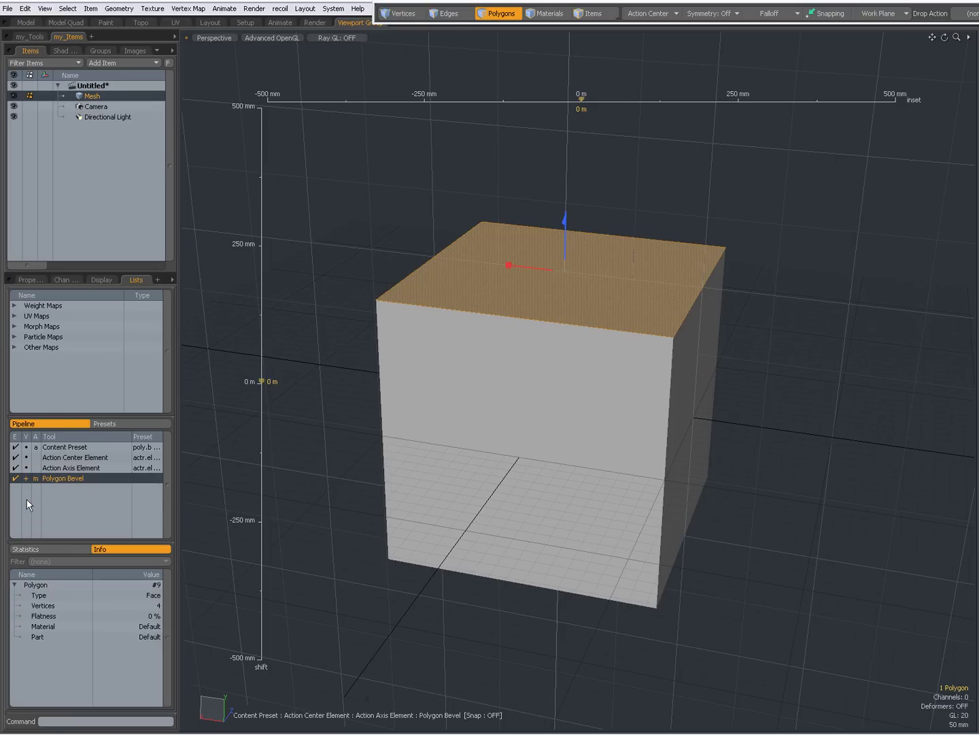
{"action": "left_click", "coordinate": [34, 38]}
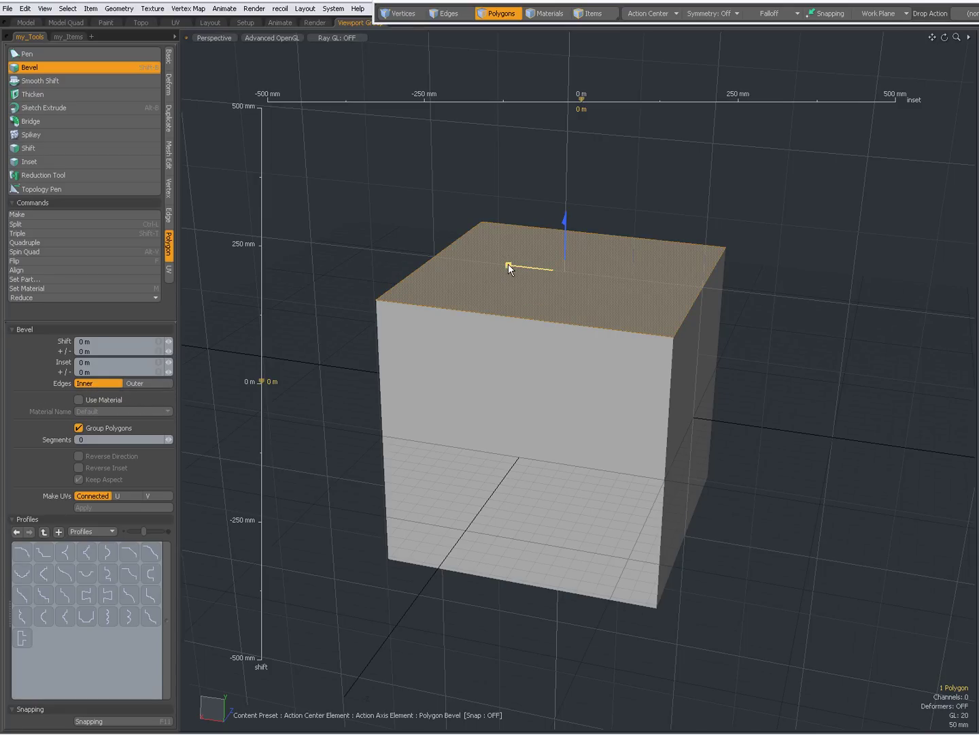
- Bevel the cube's top polygon with about 146 mm shift and 122.8 mm inset
{"action": "left_click_drag", "start_coordinate": [508, 264], "coordinate": [510, 264]}
{"action": "left_click_drag", "start_coordinate": [509, 264], "coordinate": [675, 283]}
{"action": "left_click_drag", "start_coordinate": [568, 226], "coordinate": [565, 226]}
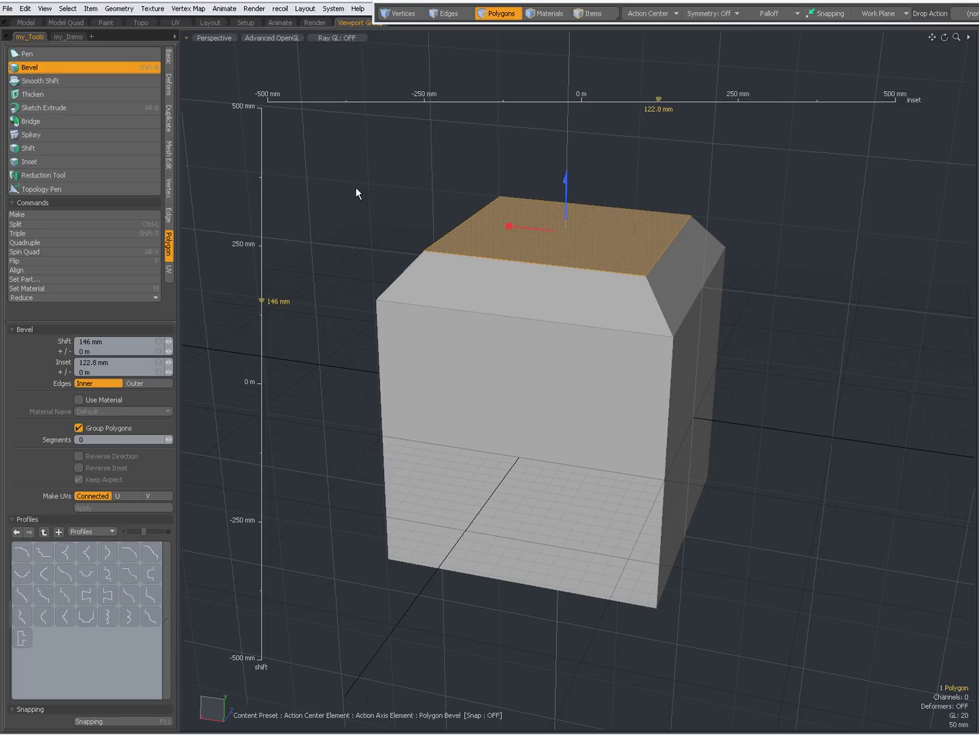
- Try a 115 mm shift and a 50 mm inset on the bevel's viewport scales and undo the inset
{"action": "mouse_move", "coordinate": [263, 302]}
{"action": "left_mouse_down"}
{"action": "mouse_move", "coordinate": [262, 290]}
{"action": "mouse_move", "coordinate": [262, 300]}
{"action": "left_mouse_up"}
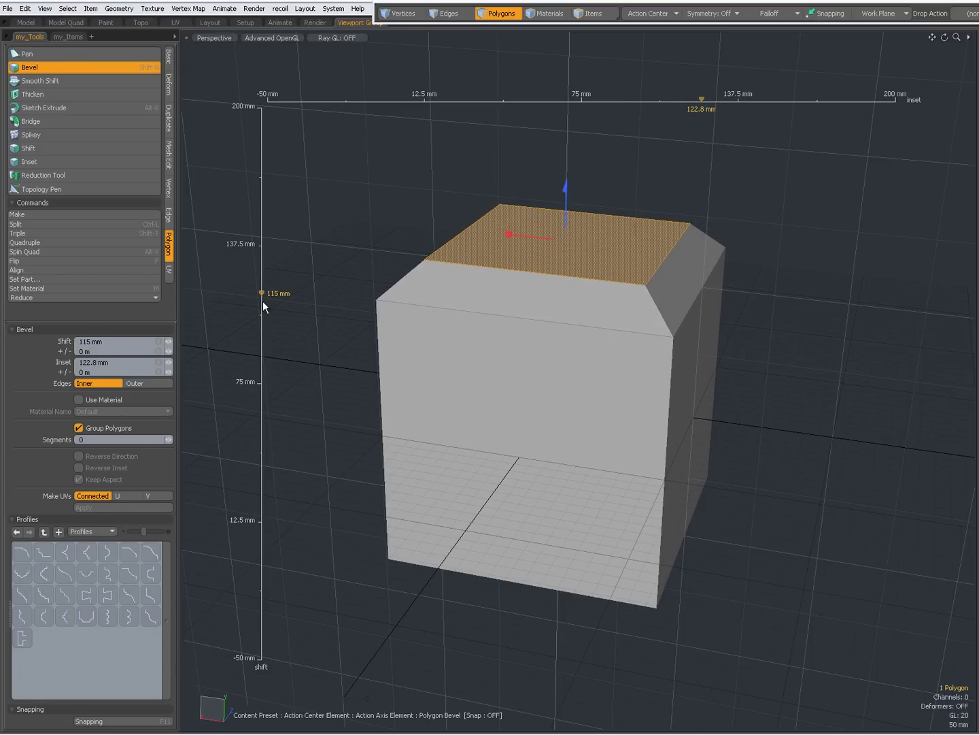
{"action": "left_click_drag", "start_coordinate": [702, 102], "coordinate": [703, 100]}
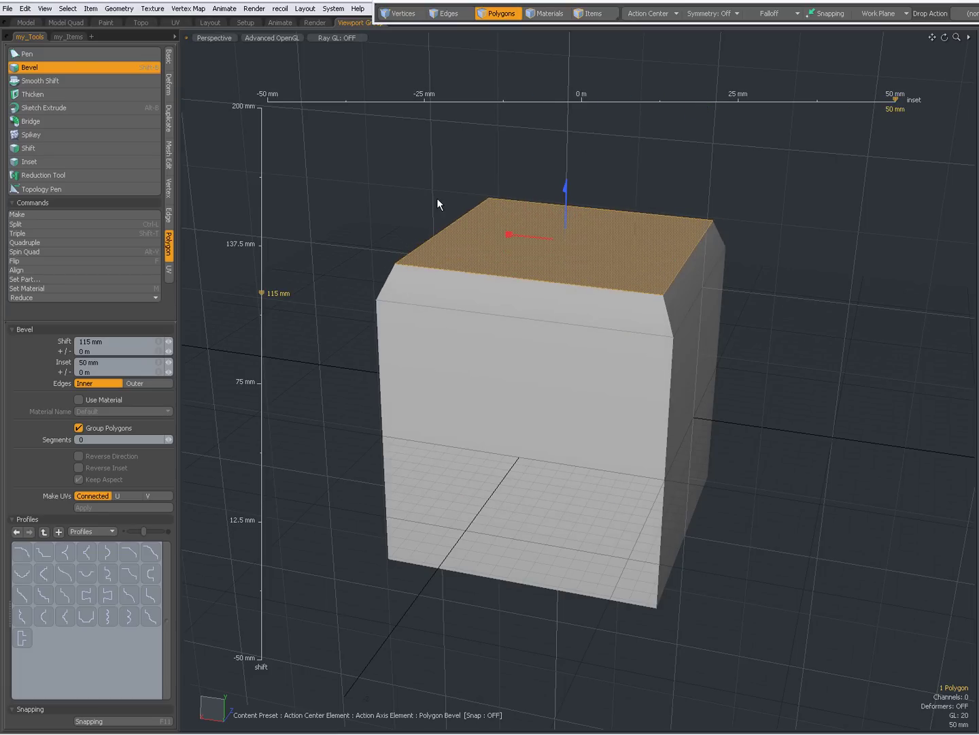
{"action": "key", "text": "ctrl+z"}
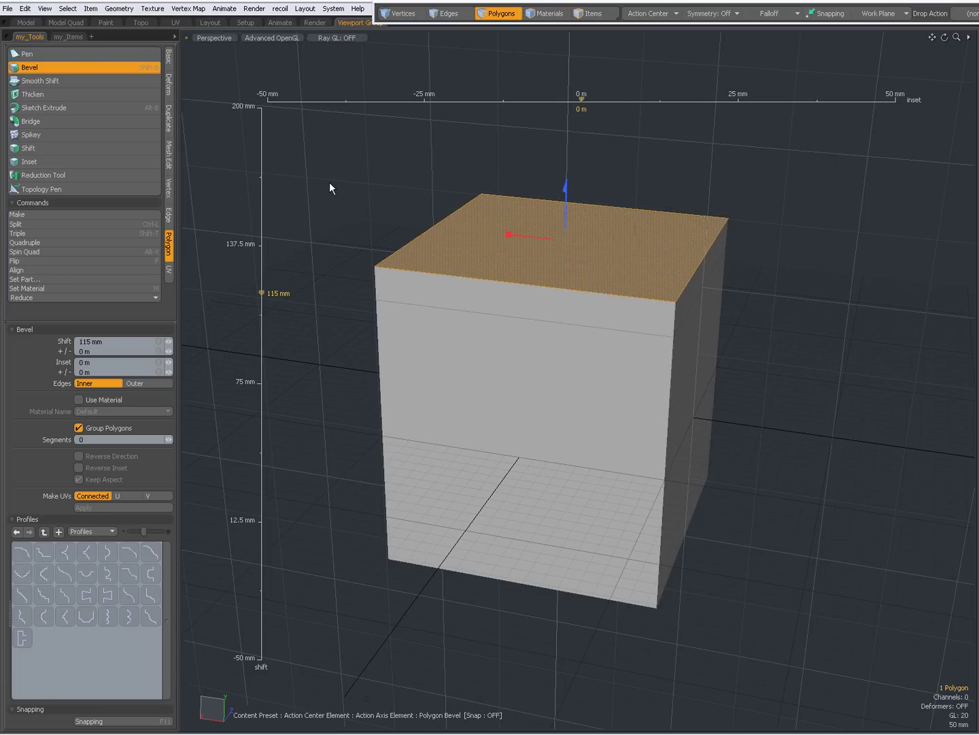
- Adjust the top polygon's bevel freely to about 229.5 mm shift and 151.5 mm inset
{"action": "left_click_drag", "start_coordinate": [328, 183], "coordinate": [323, 185]}
{"action": "scroll", "coordinate": [490, 360], "scroll_direction": "down", "scroll_amount": 3}
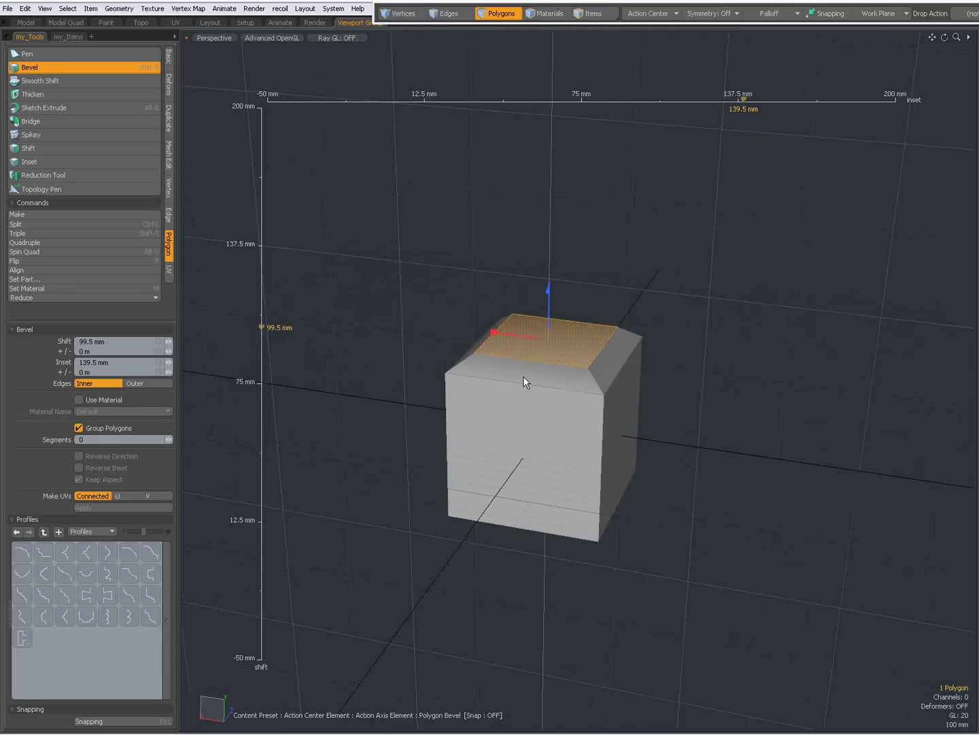
{"action": "left_click_drag", "start_coordinate": [524, 376], "coordinate": [516, 389], "text": "alt+shift"}
{"action": "left_click_drag", "start_coordinate": [545, 334], "coordinate": [513, 343]}
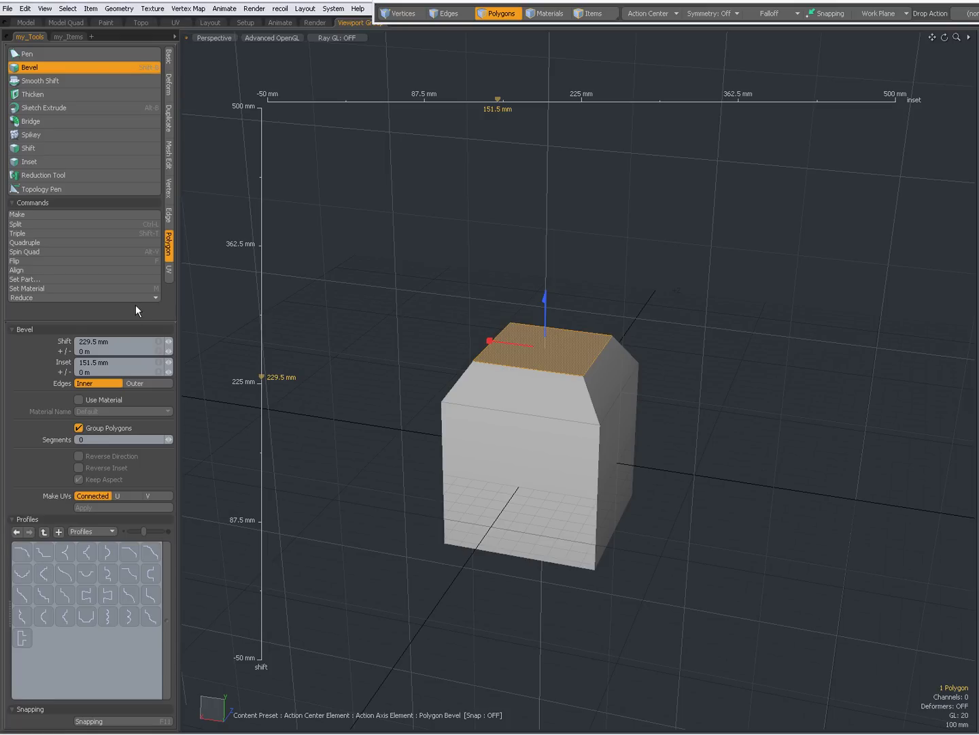
- Add a bevel that raises the top polygon about 335 mm, followed by a second bevel inset about 127 mm
{"action": "left_click", "coordinate": [373, 320], "text": "shift"}
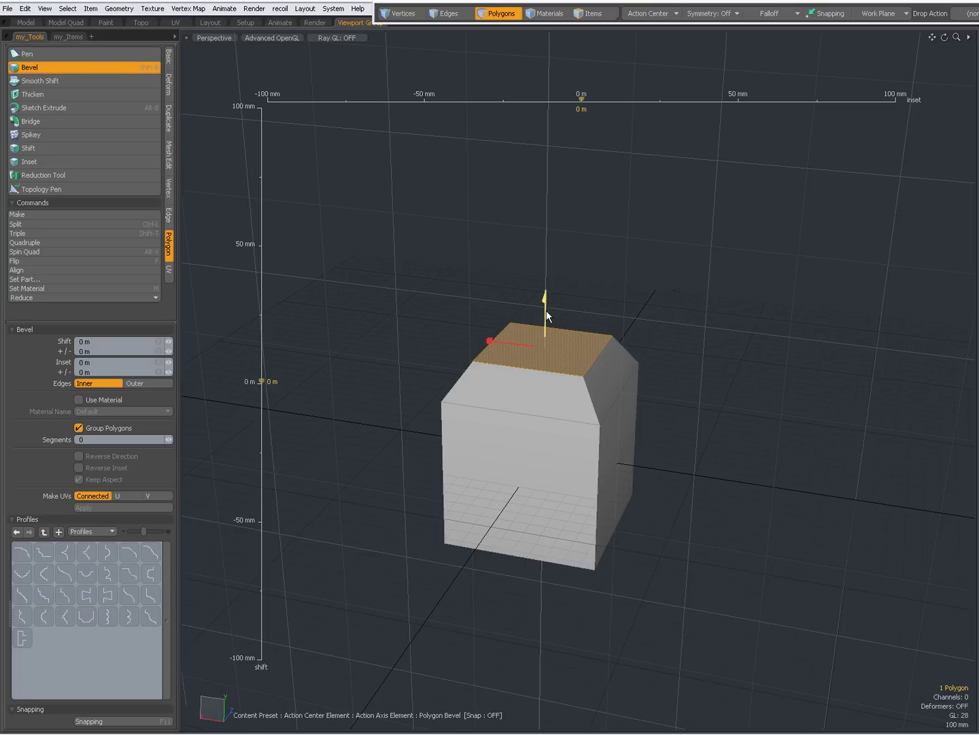
{"action": "left_click_drag", "start_coordinate": [546, 310], "coordinate": [546, 310]}
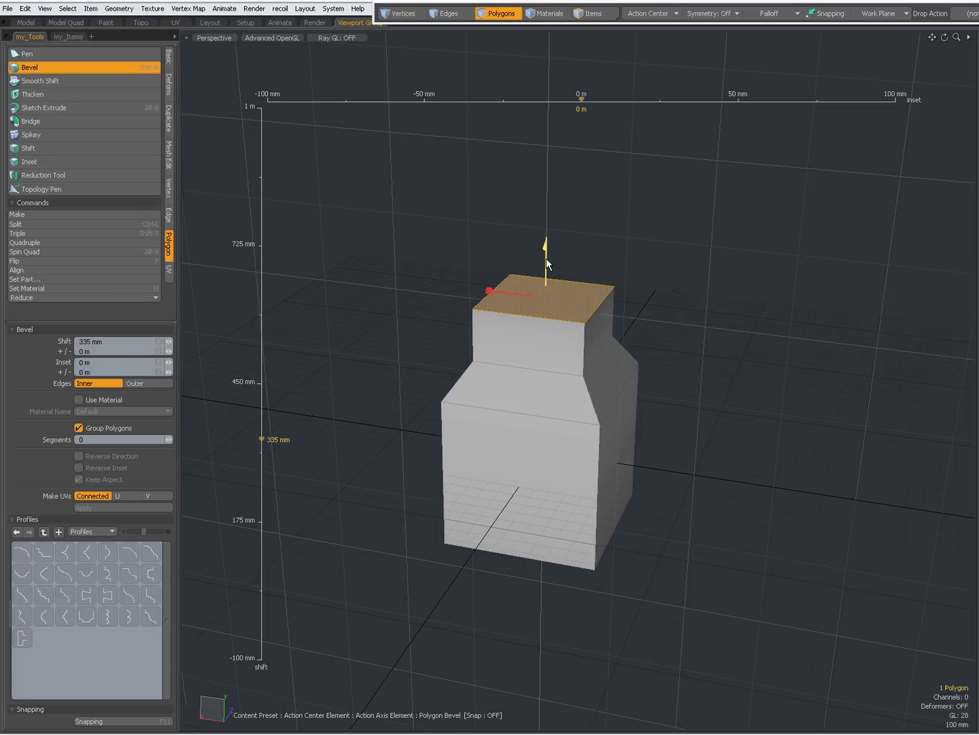
{"action": "left_click", "coordinate": [408, 285], "text": "shift"}
{"action": "left_click_drag", "start_coordinate": [489, 289], "coordinate": [490, 290]}
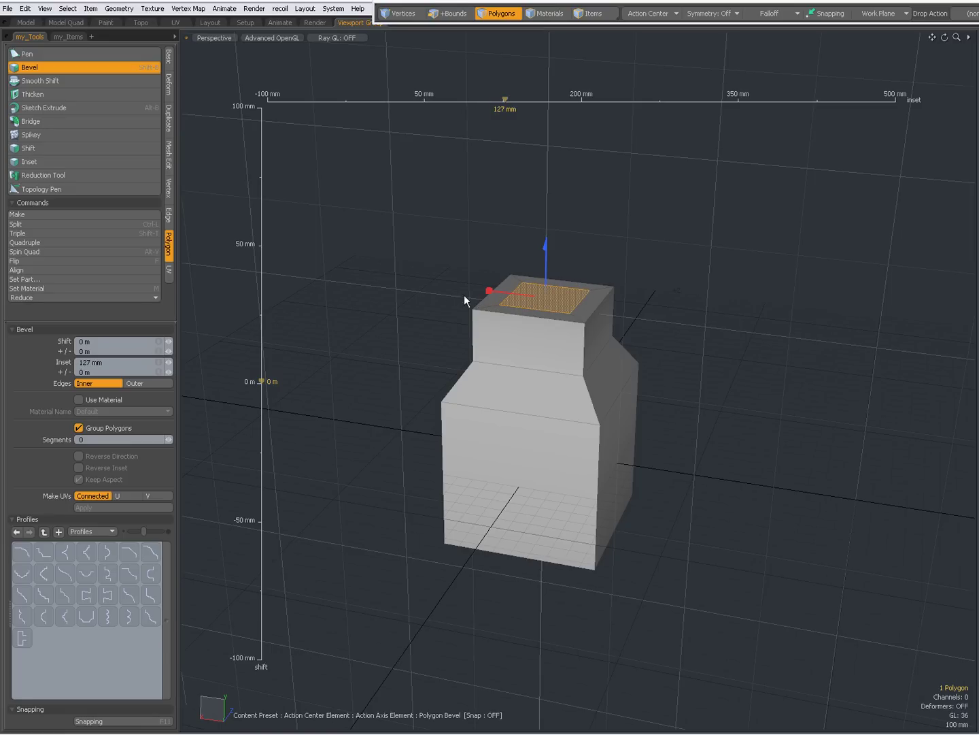
- Add another bevel that sinks the inset polygon to about -180 mm shift and narrows the recess floor
{"action": "left_click", "coordinate": [464, 294], "text": "shift"}
{"action": "left_click_drag", "start_coordinate": [546, 244], "coordinate": [544, 262]}
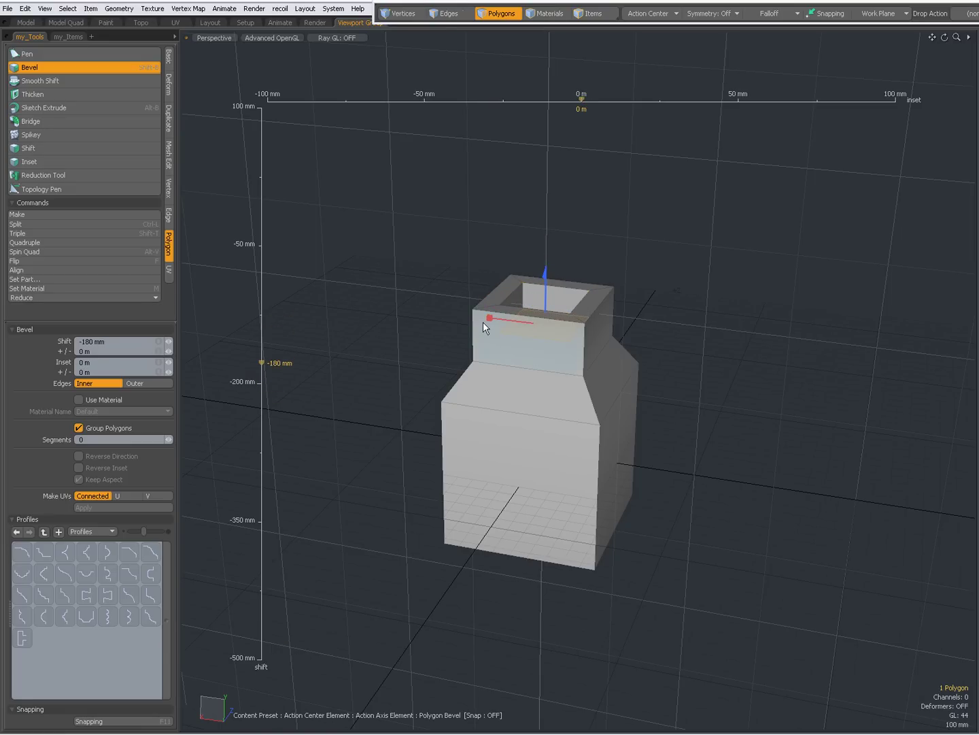
{"action": "left_click_drag", "start_coordinate": [490, 320], "coordinate": [495, 323]}
- Start a new bevel on the recess floor polygon and raise it as a post with a 250 mm shift
{"action": "left_click", "coordinate": [631, 322], "text": "shift"}
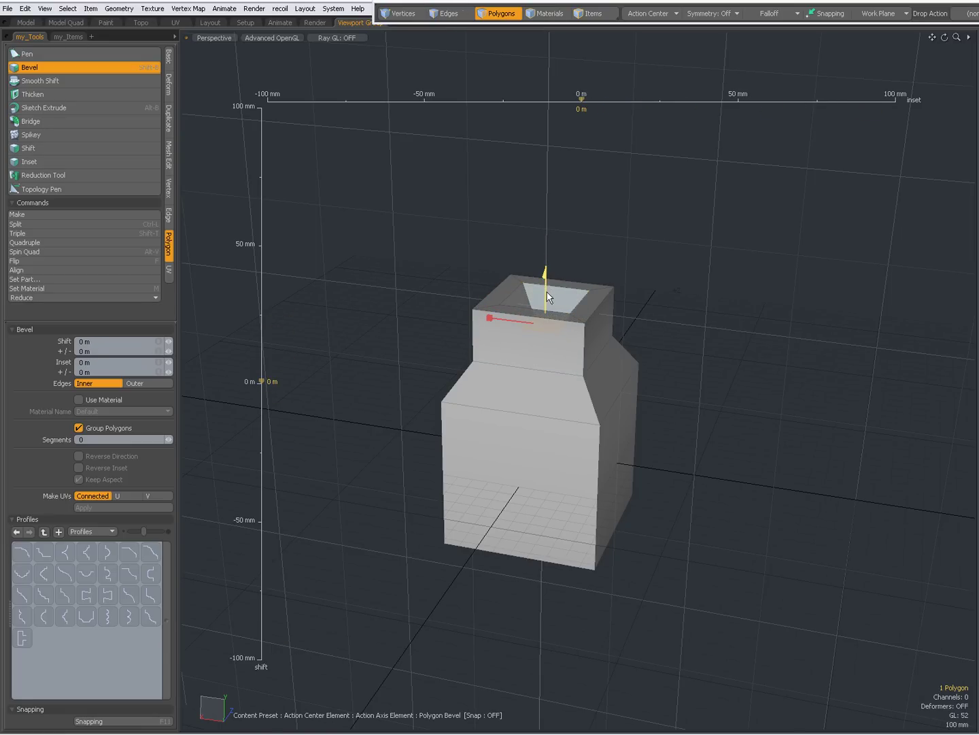
{"action": "left_click_drag", "start_coordinate": [548, 300], "coordinate": [549, 357]}
{"action": "left_click_drag", "start_coordinate": [548, 358], "coordinate": [530, 423], "text": "alt"}
{"action": "middle_click_drag", "start_coordinate": [520, 410], "coordinate": [545, 416]}
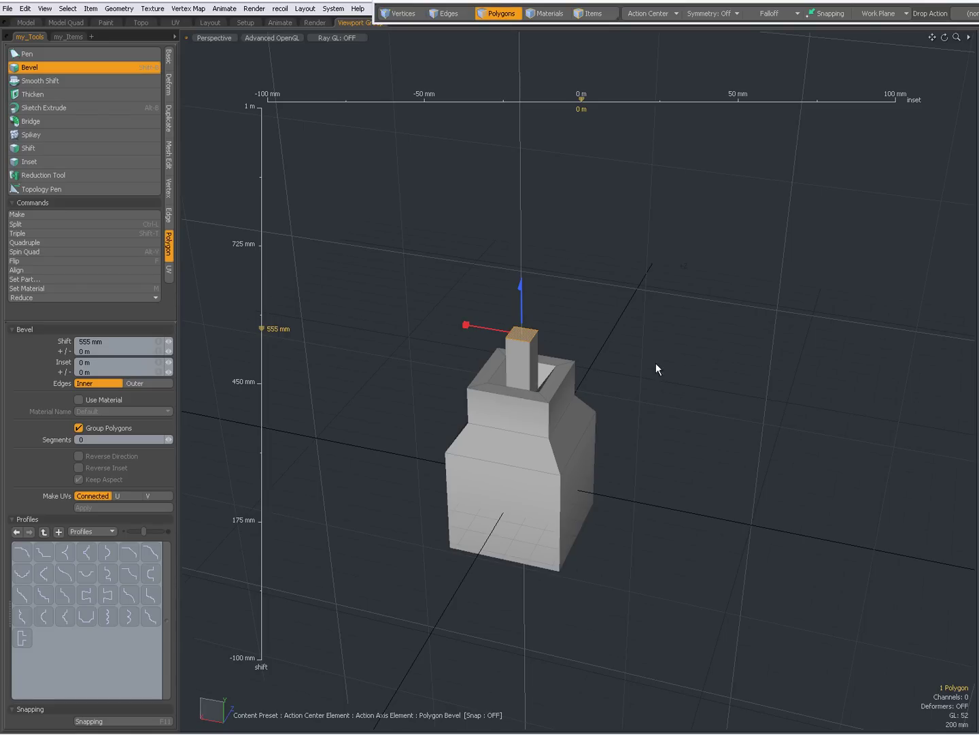
{"action": "left_click_drag", "start_coordinate": [520, 301], "coordinate": [522, 302]}
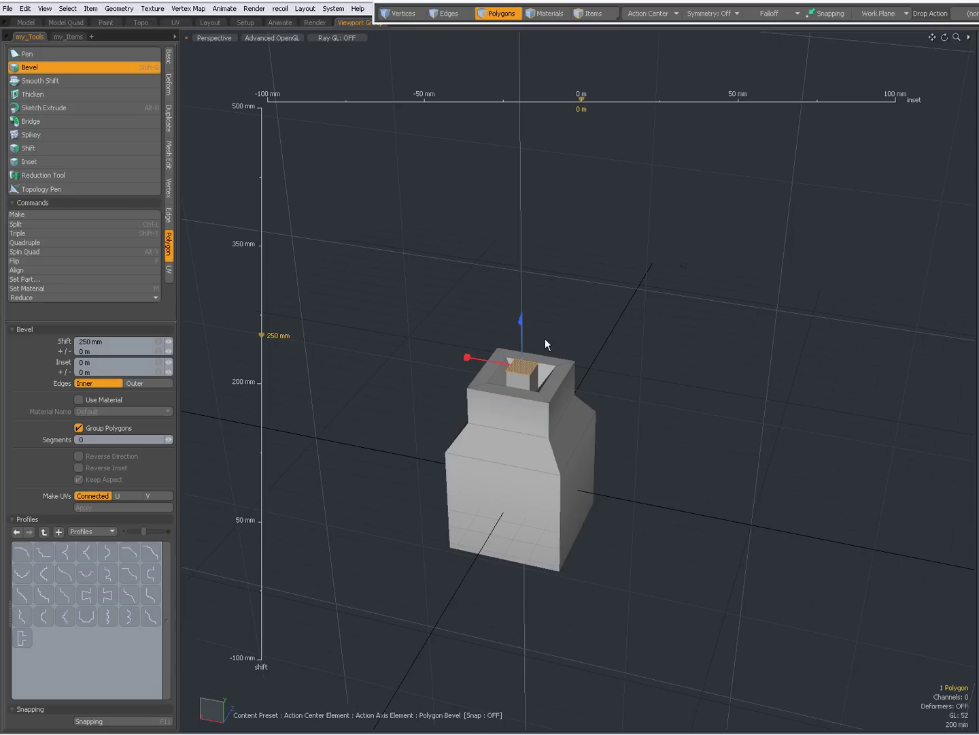
- Repeat the 250 mm bevel four times up the post and flare the last segment with an inset of about -105 mm
{"action": "left_click", "coordinate": [719, 340], "text": "shift"}
{"action": "left_click", "coordinate": [719, 341], "text": "shift"}
{"action": "left_click", "coordinate": [719, 340], "text": "shift"}
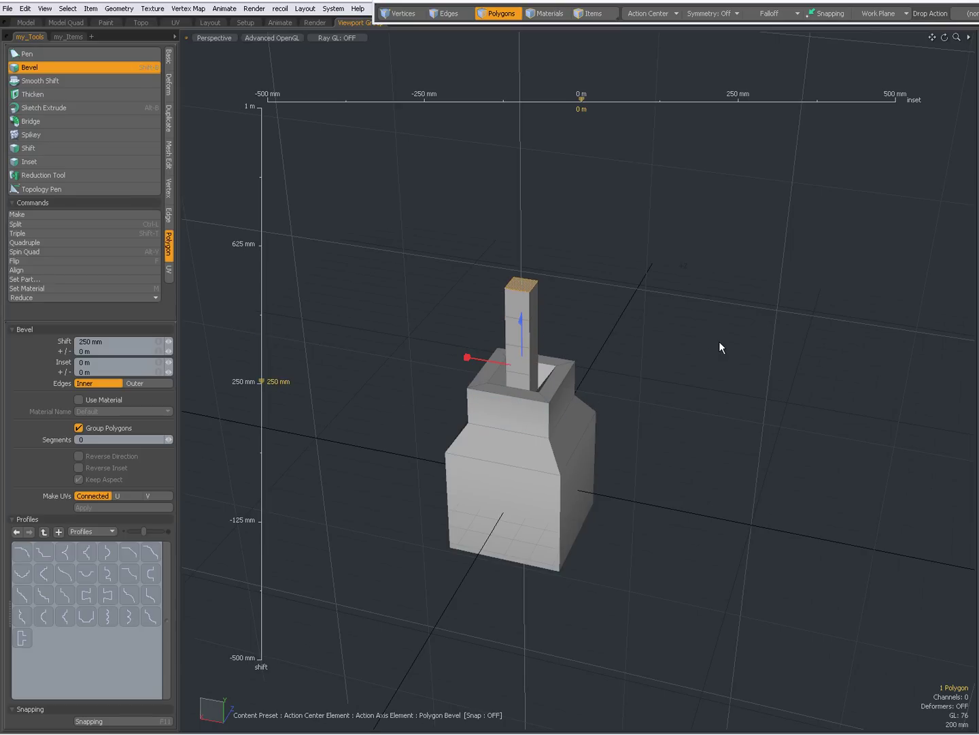
{"action": "left_click", "coordinate": [719, 340], "text": "shift"}
{"action": "left_click_drag", "start_coordinate": [465, 358], "coordinate": [469, 354]}
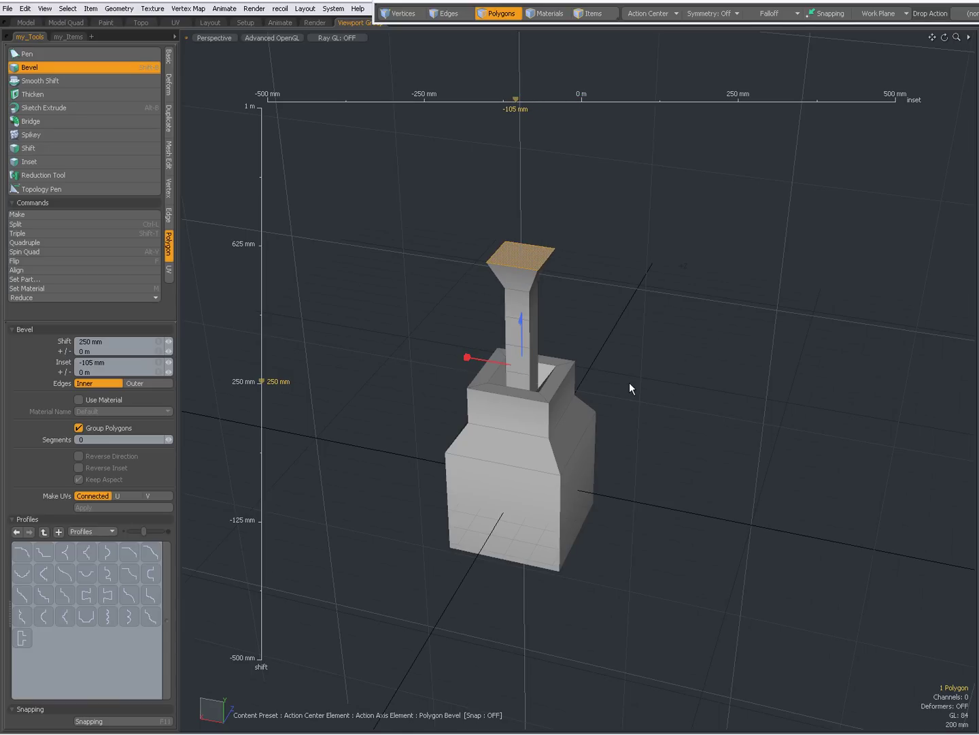
- Repeat the flared bevel twice on the post's top polygon with a 250 mm shift and -105 mm inset
{"action": "scroll", "coordinate": [629, 384], "scroll_direction": "down", "scroll_amount": 3}
{"action": "left_click_drag", "start_coordinate": [588, 366], "coordinate": [584, 436], "text": "alt+shift"}
{"action": "middle_click", "coordinate": [670, 406], "text": "shift"}
{"action": "middle_click", "coordinate": [670, 407], "text": "shift"}
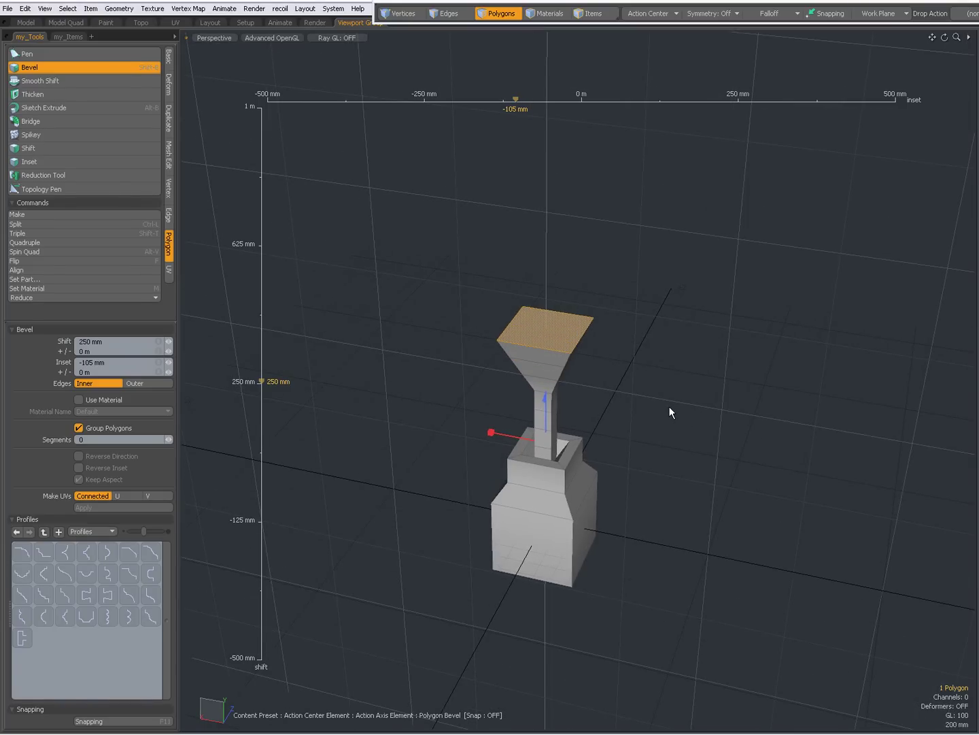
- Add another bevel on the flared head's top polygon with an 80 mm shift and 67 mm inset
{"action": "middle_click", "coordinate": [670, 407], "text": "shift"}
{"action": "left_click_drag", "start_coordinate": [491, 433], "coordinate": [486, 431]}
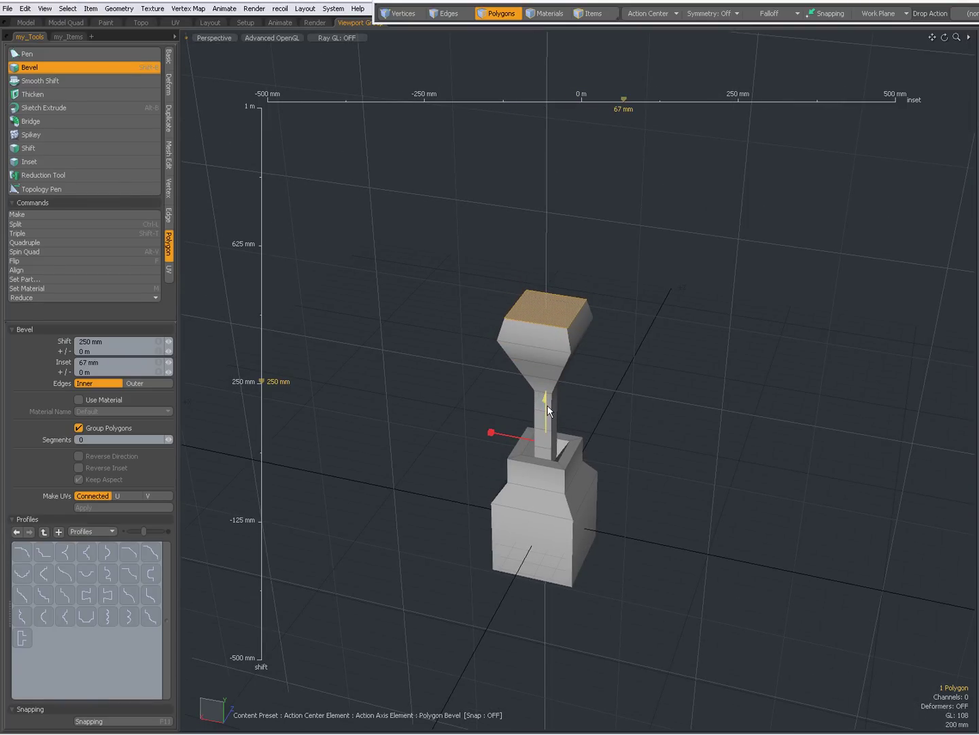
{"action": "left_click_drag", "start_coordinate": [547, 410], "coordinate": [548, 411]}
- Repeat the 80 mm shift and 67 mm inset bevel four times and stretch the last segment to a 340 mm shift
{"action": "middle_click", "coordinate": [670, 410], "text": "shift"}
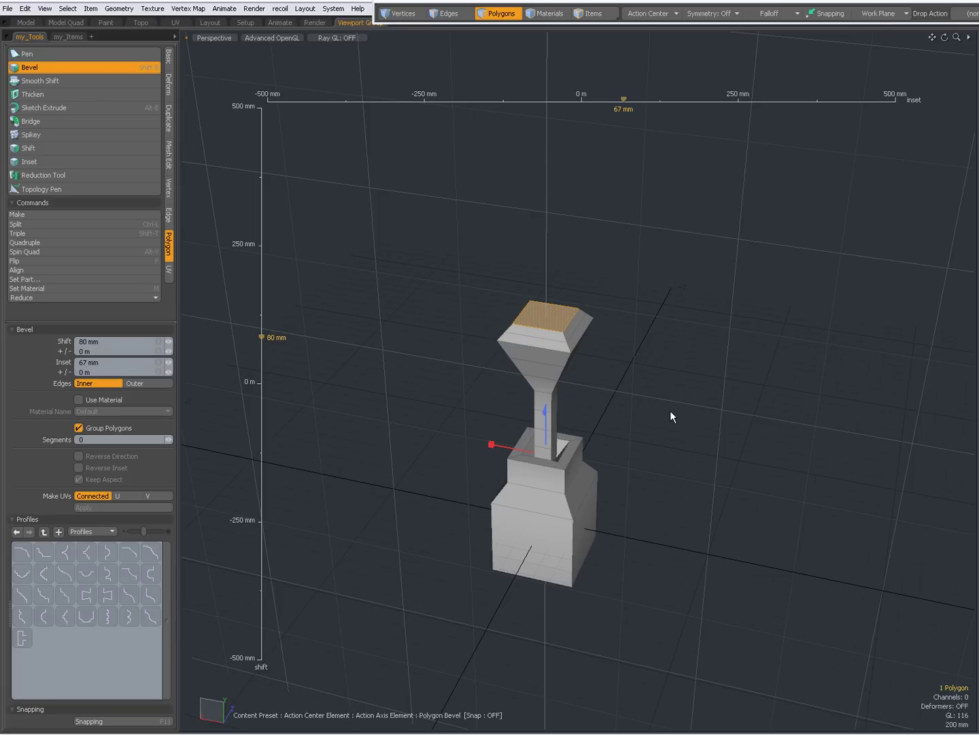
{"action": "middle_click", "coordinate": [670, 411], "text": "shift"}
{"action": "middle_click", "coordinate": [670, 410], "text": "shift"}
{"action": "middle_click", "coordinate": [670, 411], "text": "shift"}
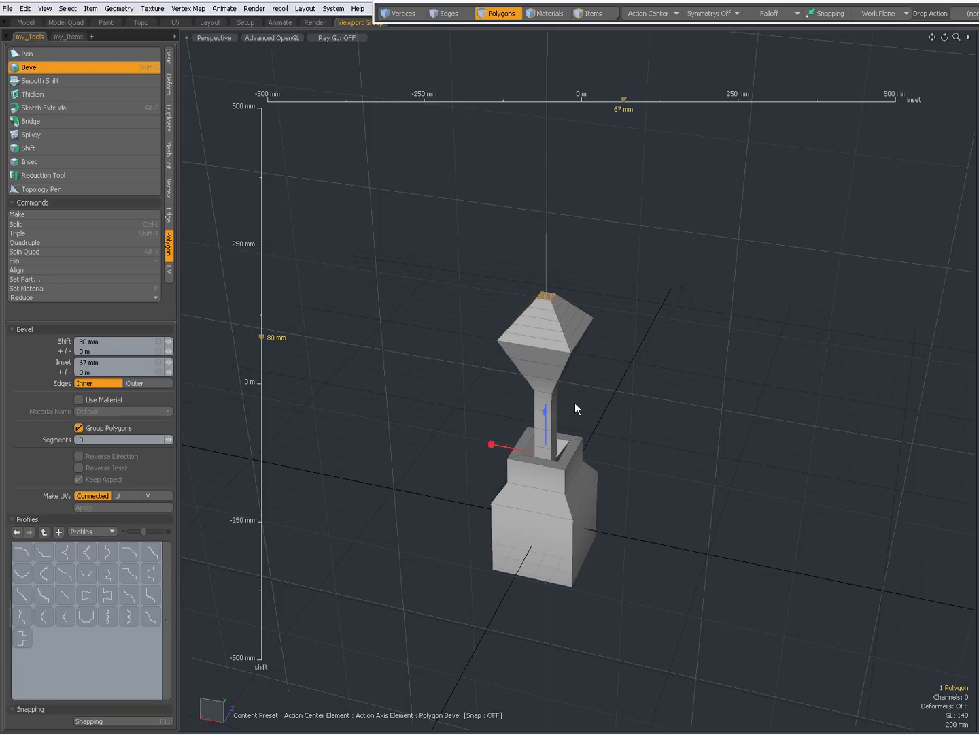
{"action": "left_click_drag", "start_coordinate": [547, 410], "coordinate": [512, 400]}
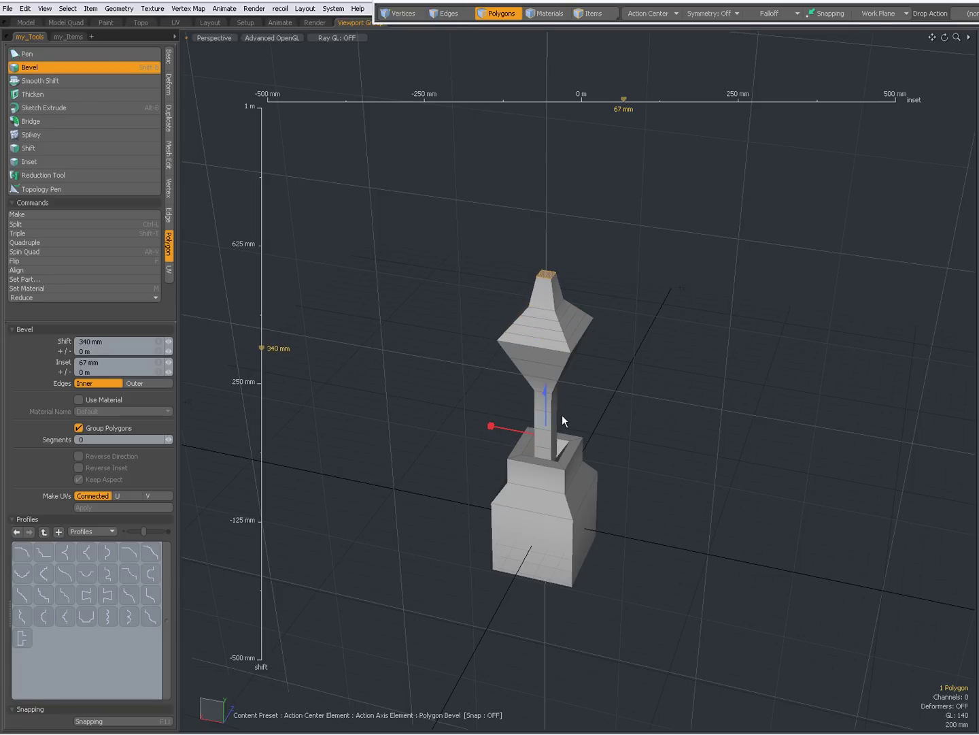
- Continue beveling the column's tip and flare the newest segment with a 168 mm shift and -112 mm inset
{"action": "middle_click", "coordinate": [651, 410], "text": "shift"}
{"action": "left_click_drag", "start_coordinate": [490, 425], "coordinate": [490, 426]}
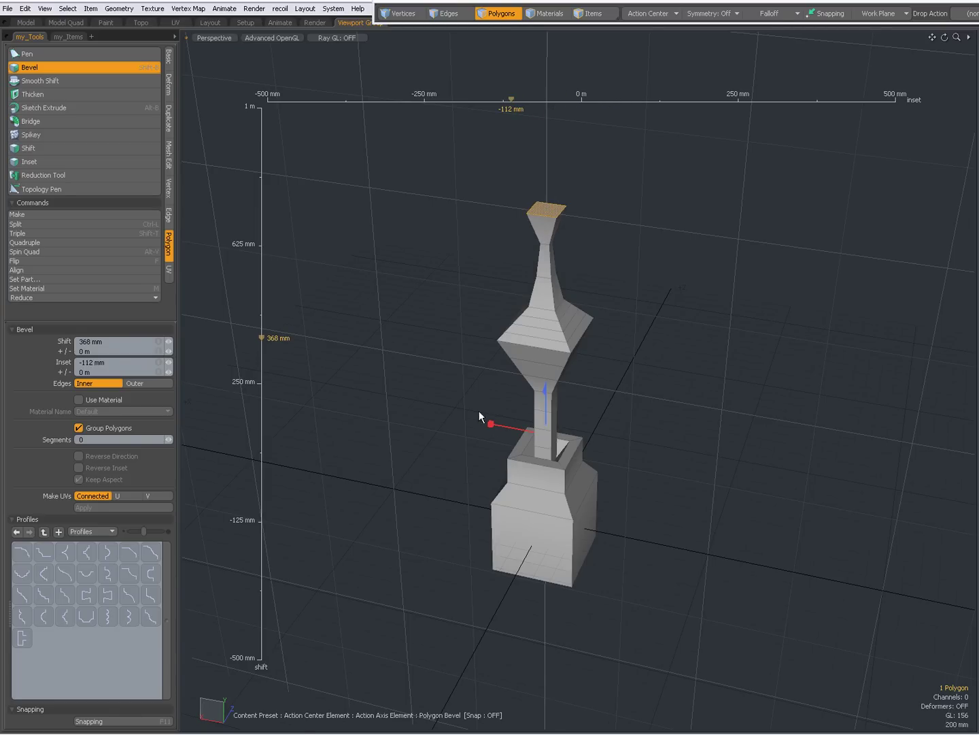
{"action": "left_click_drag", "start_coordinate": [544, 389], "coordinate": [544, 402]}
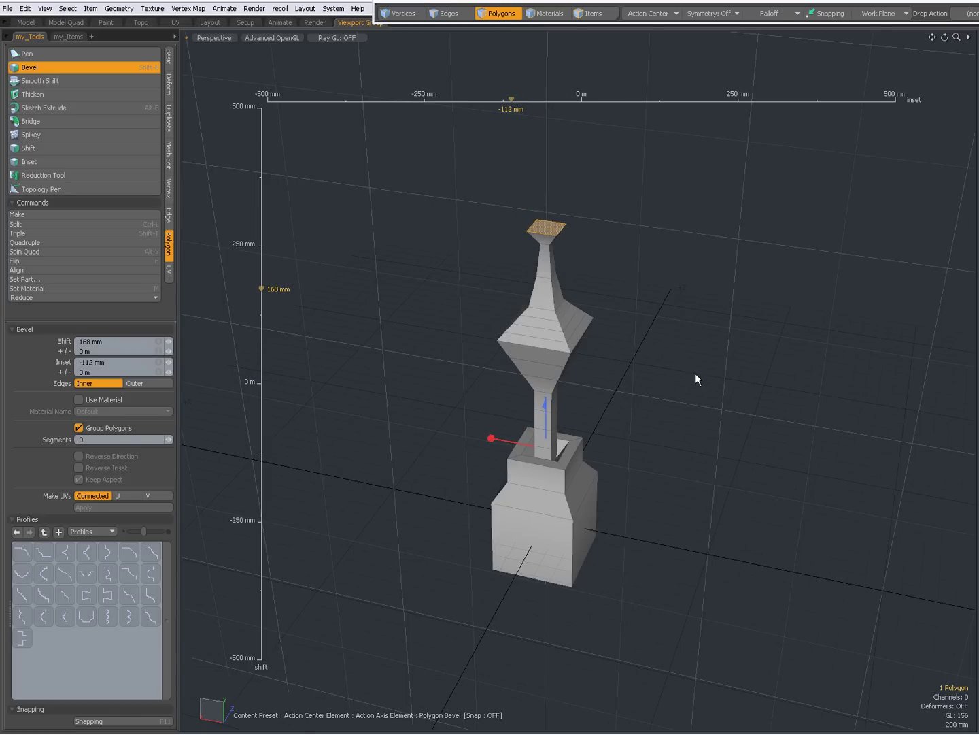
- Widen the second head with another flared bevel, then taper it with repeated bevels of 168 mm shift and 76 mm inset
{"action": "left_click", "coordinate": [708, 372], "text": "shift"}
{"action": "left_click_drag", "start_coordinate": [488, 436], "coordinate": [697, 408]}
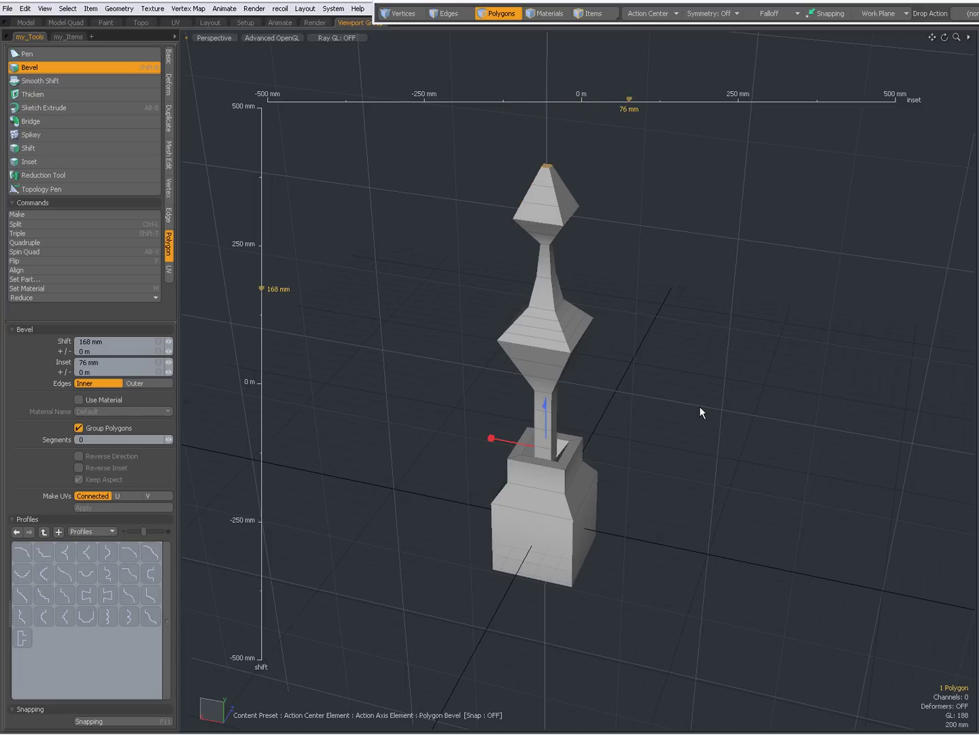
- Start a new bevel on the column's tip polygon with a 220 mm shift and -74 mm inset
{"action": "left_click_drag", "start_coordinate": [606, 417], "coordinate": [631, 377], "text": "alt"}
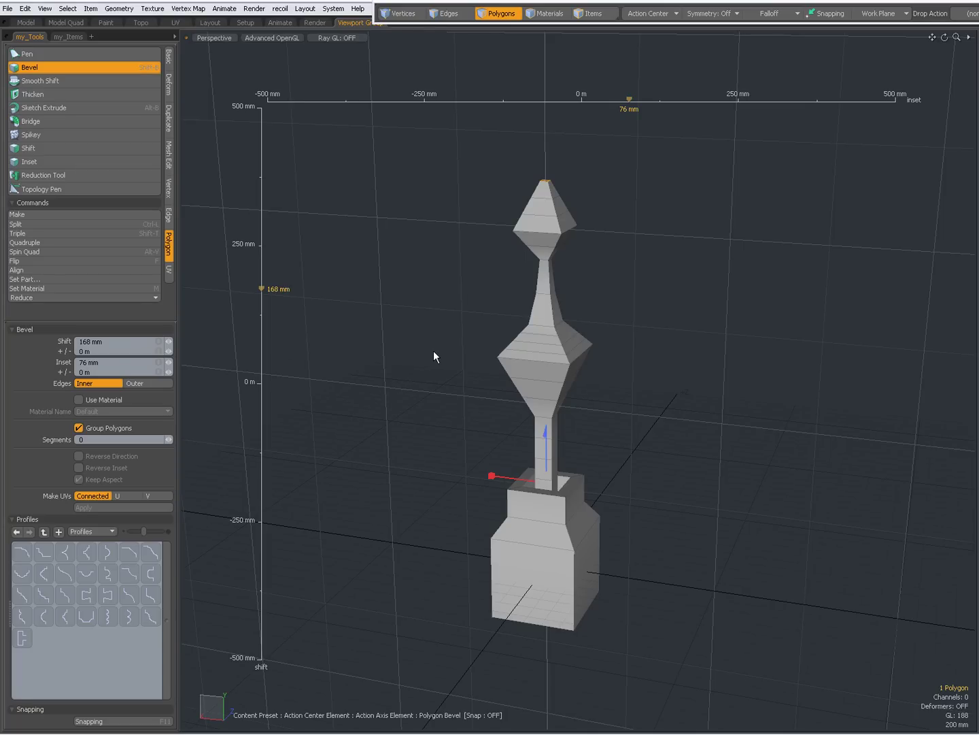
{"action": "key", "text": "shift"}
{"action": "left_click", "coordinate": [411, 336], "text": "shift"}
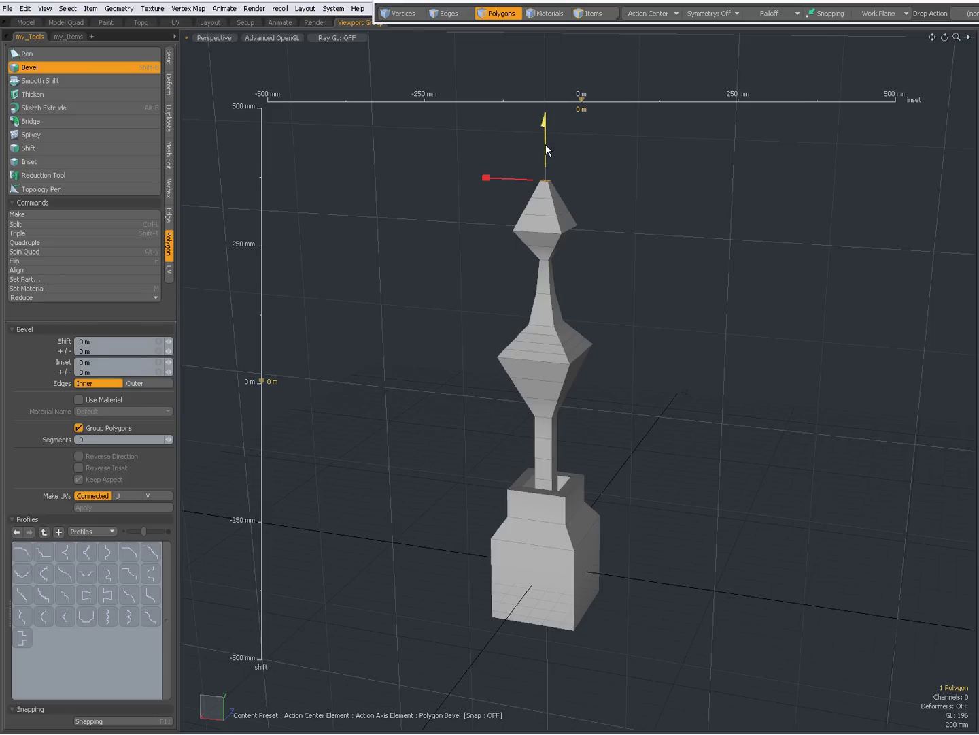
{"action": "left_click_drag", "start_coordinate": [545, 156], "coordinate": [544, 155]}
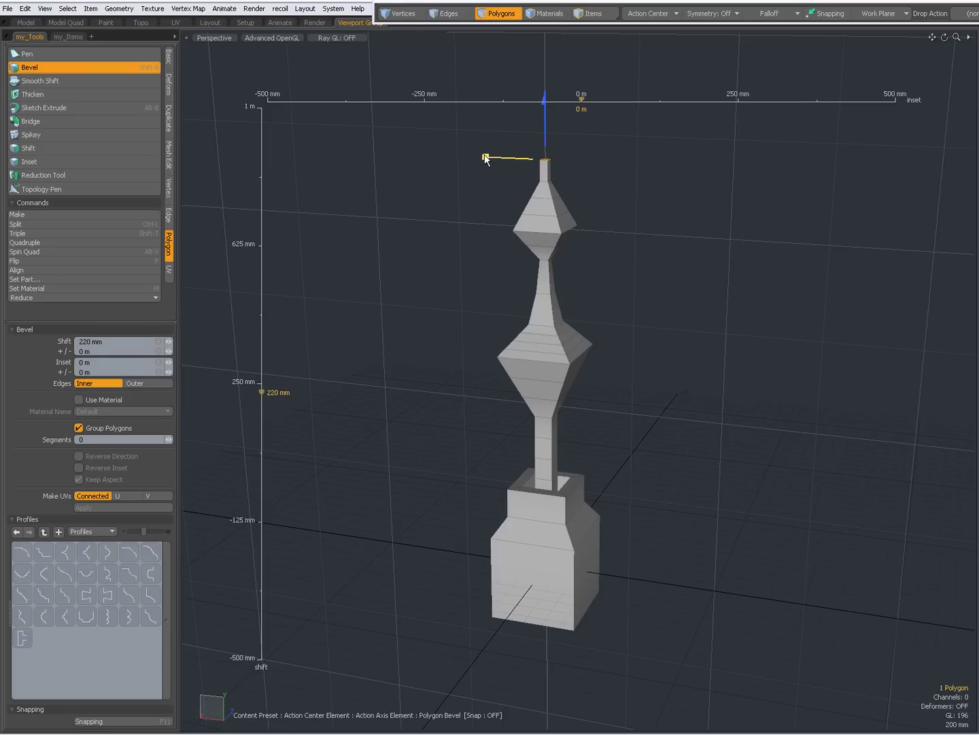
{"action": "left_click_drag", "start_coordinate": [486, 157], "coordinate": [469, 157]}
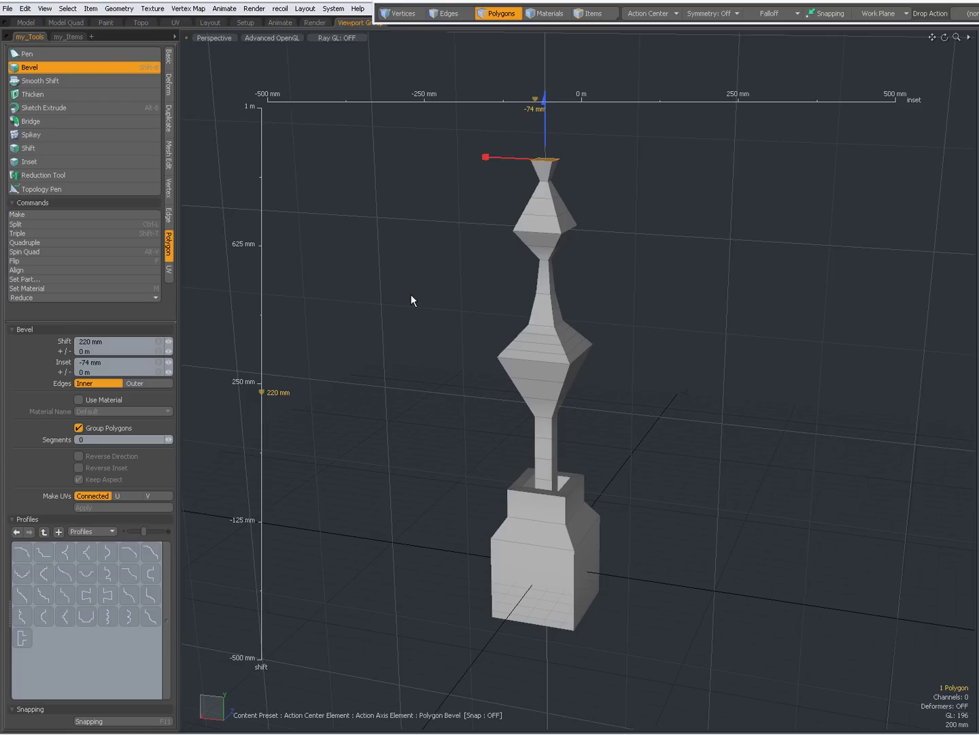
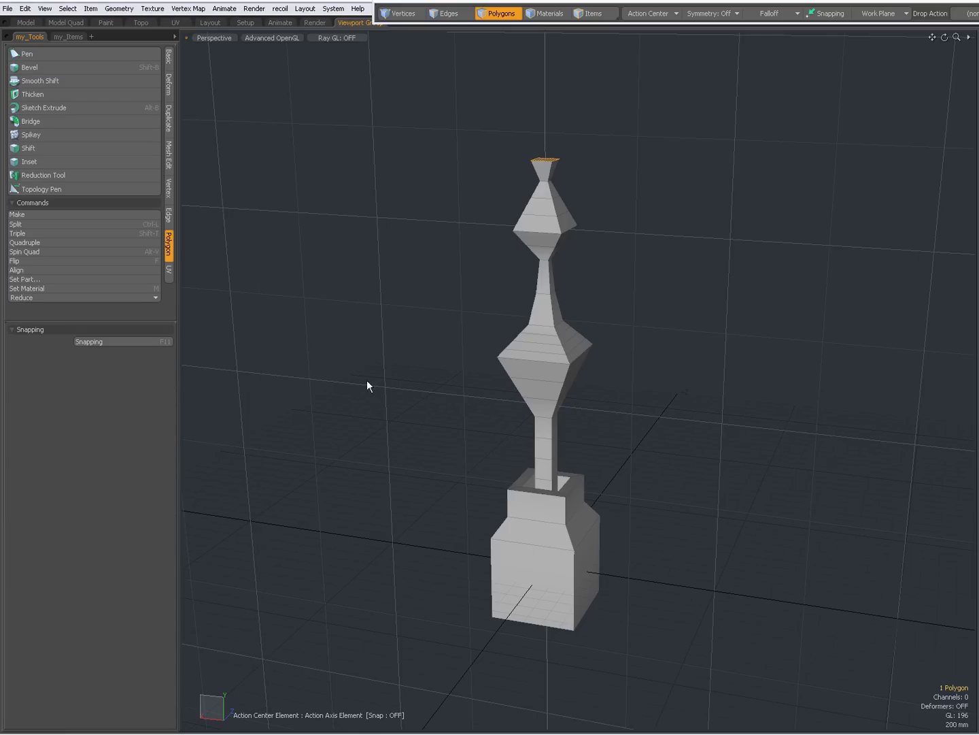
{"action": "left_click", "coordinate": [450, 381]}
{"action": "left_click", "coordinate": [524, 373]}
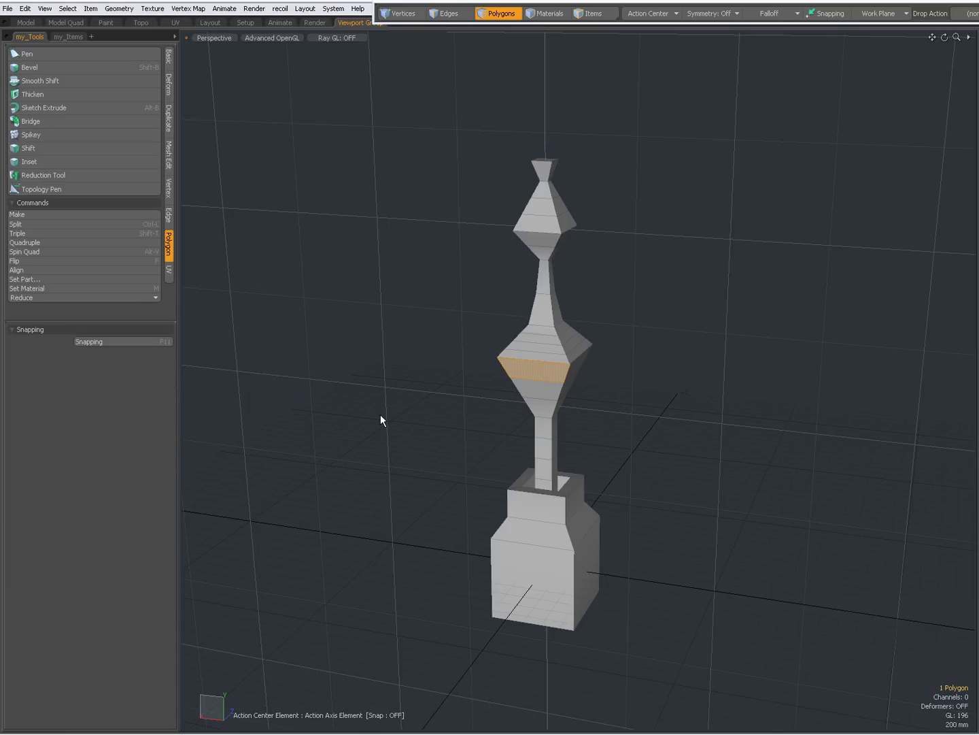
{"action": "key", "text": "shift+b"}
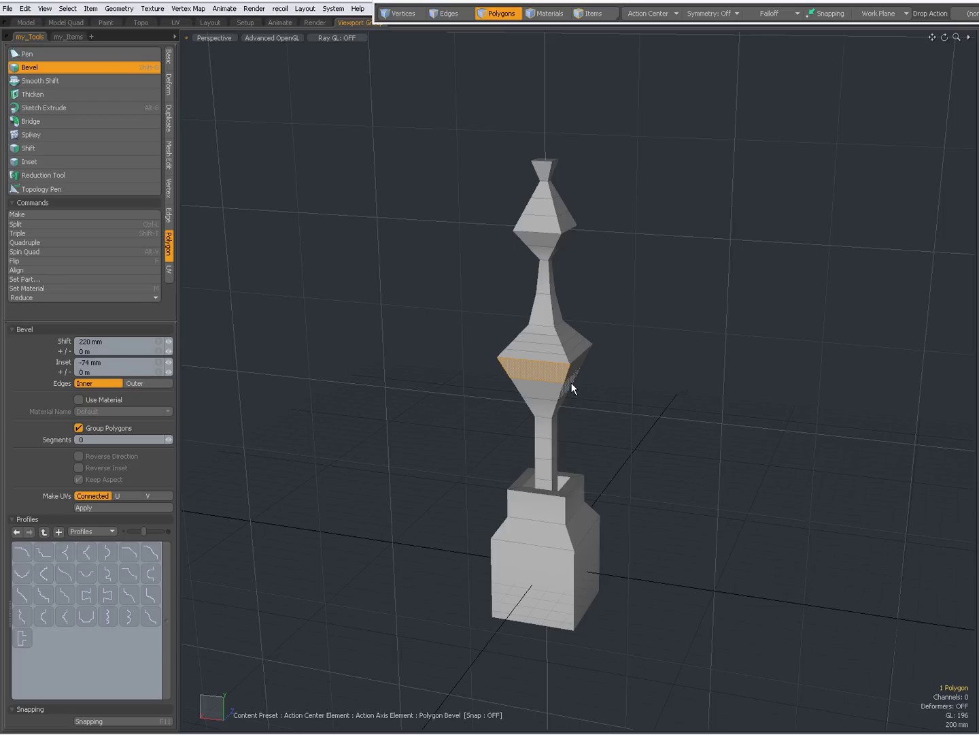
{"action": "key", "text": "space"}
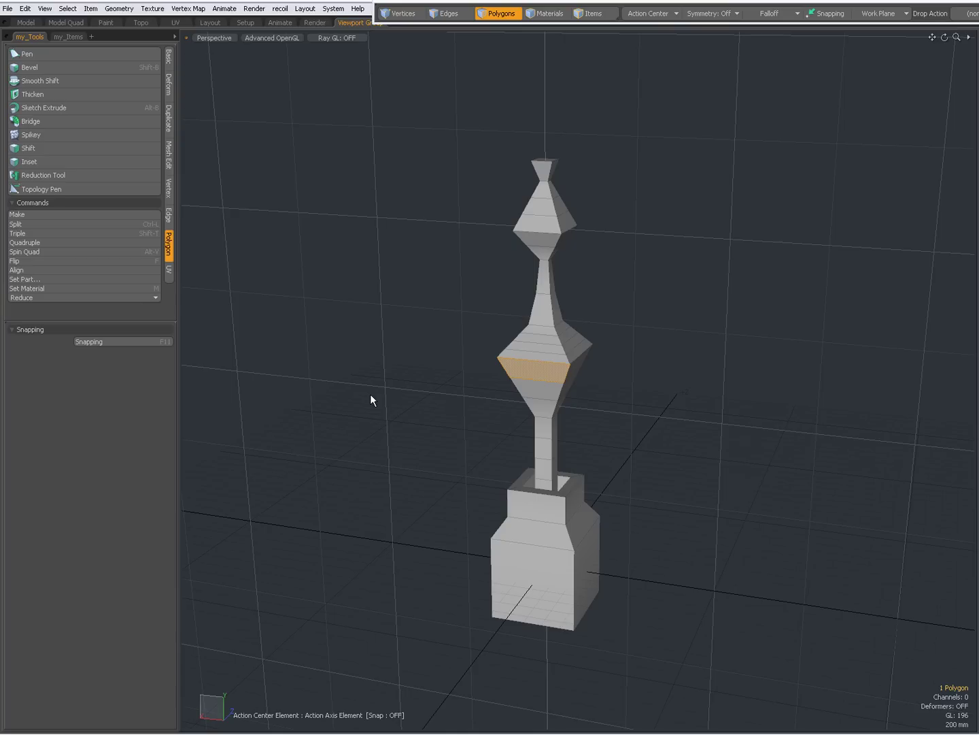
- Copy the front polygon of the cube base and paste it into a new mesh item
{"action": "left_click", "coordinate": [546, 597]}
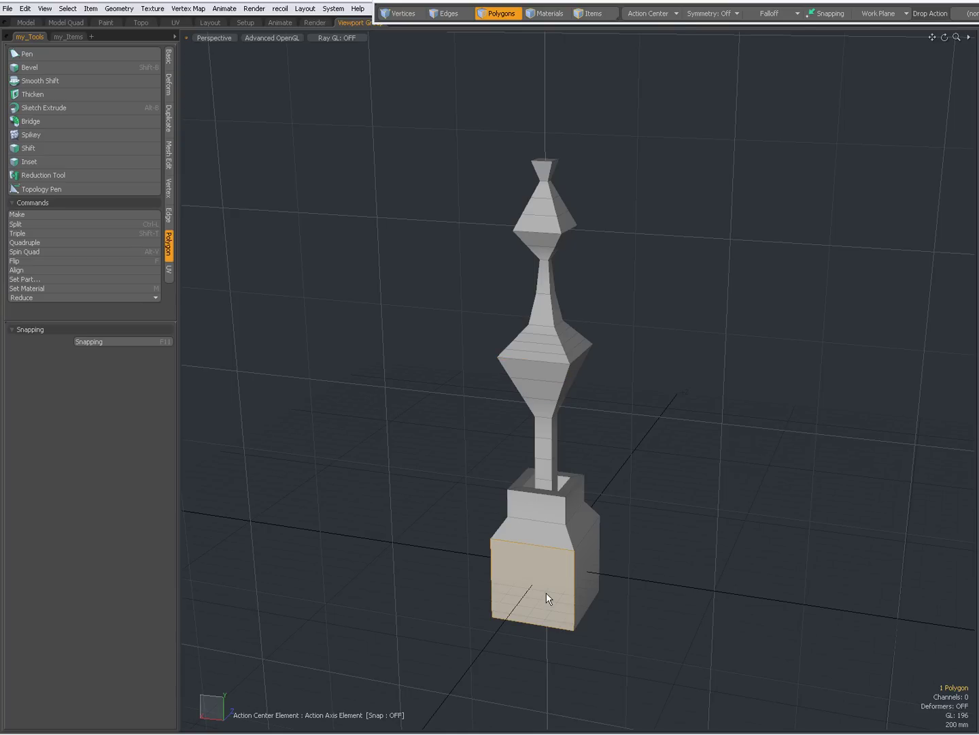
{"action": "key", "text": "ctrl"}
{"action": "key", "text": "ctrl+c"}
{"action": "key", "text": "n"}
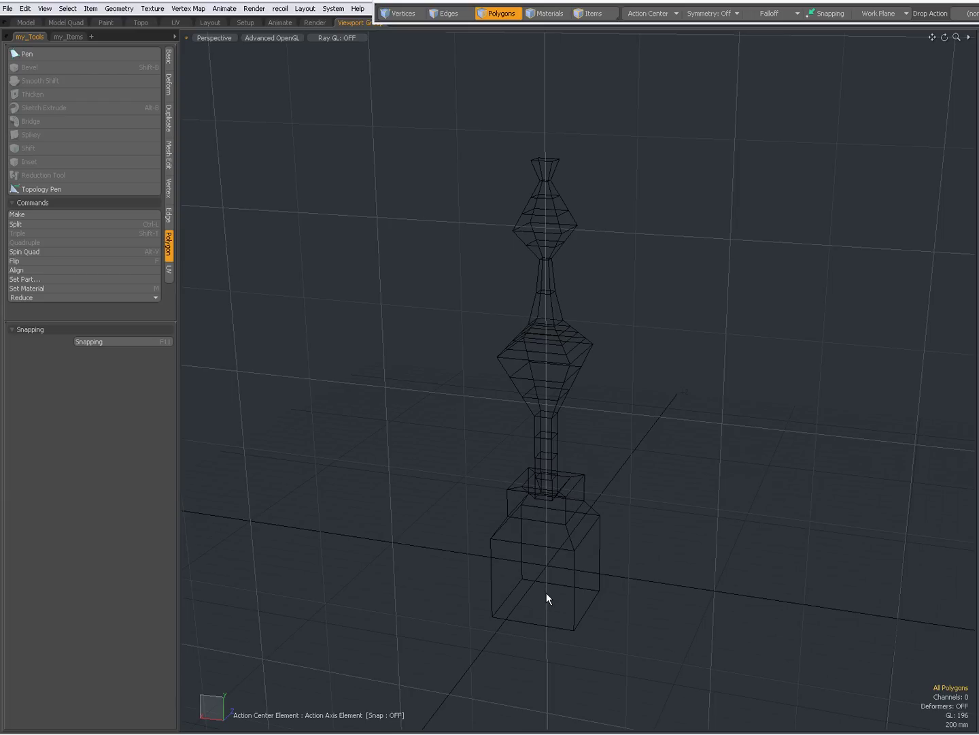
{"action": "key", "text": "shift"}
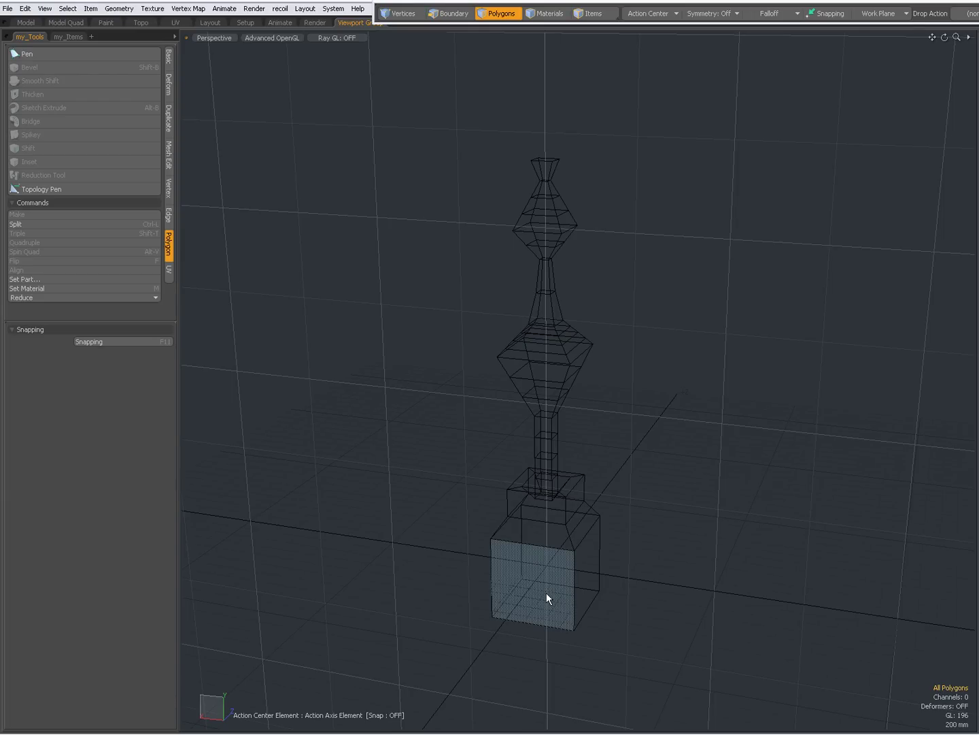
{"action": "left_click", "coordinate": [546, 592], "text": "shift"}
- Bevel the pasted polygon with Edges set to Outer, a 478 mm shift and a 107.2 mm inset
{"action": "key", "text": "shift+a"}
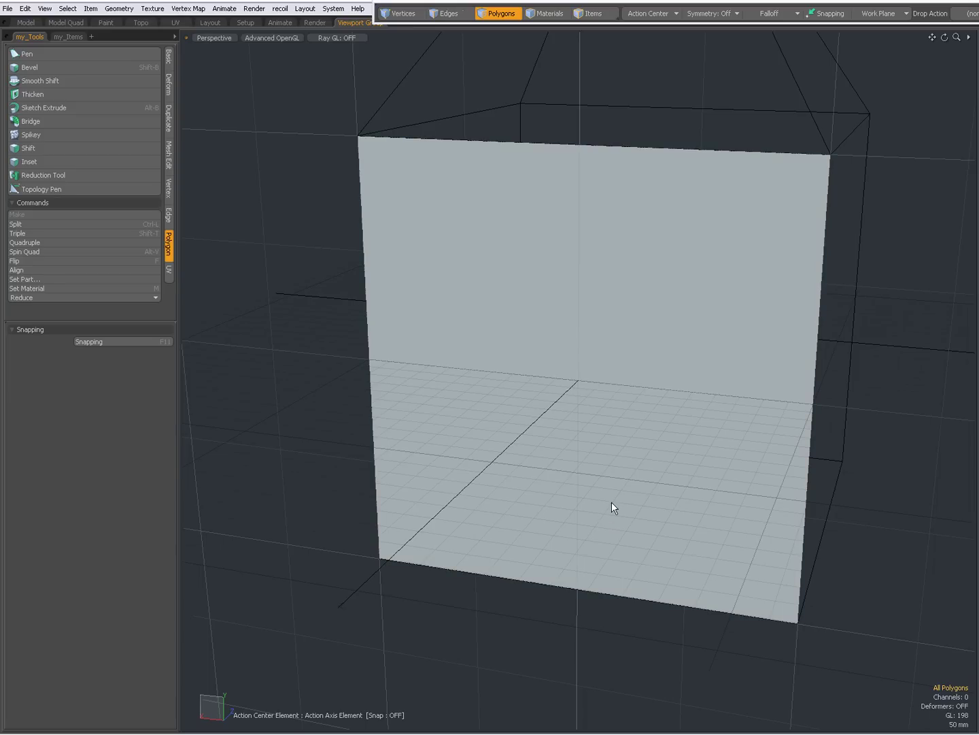
{"action": "scroll", "coordinate": [592, 501], "scroll_direction": "down", "scroll_amount": 3}
{"action": "left_click_drag", "start_coordinate": [555, 476], "coordinate": [478, 472], "text": "alt"}
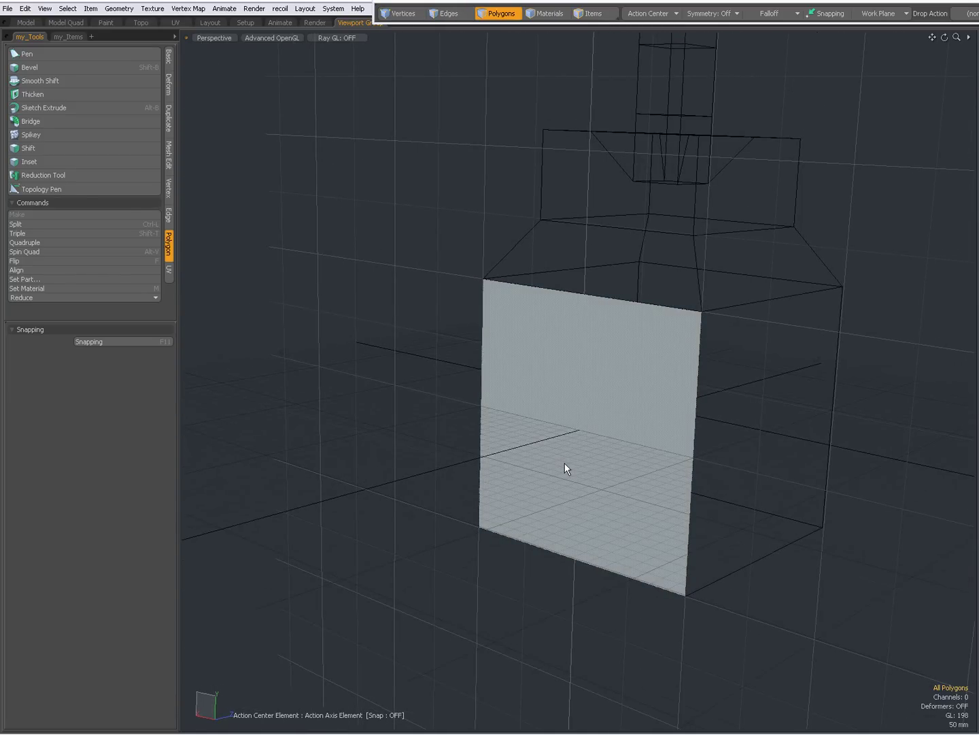
{"action": "key", "text": "shift+b"}
{"action": "left_click", "coordinate": [351, 347]}
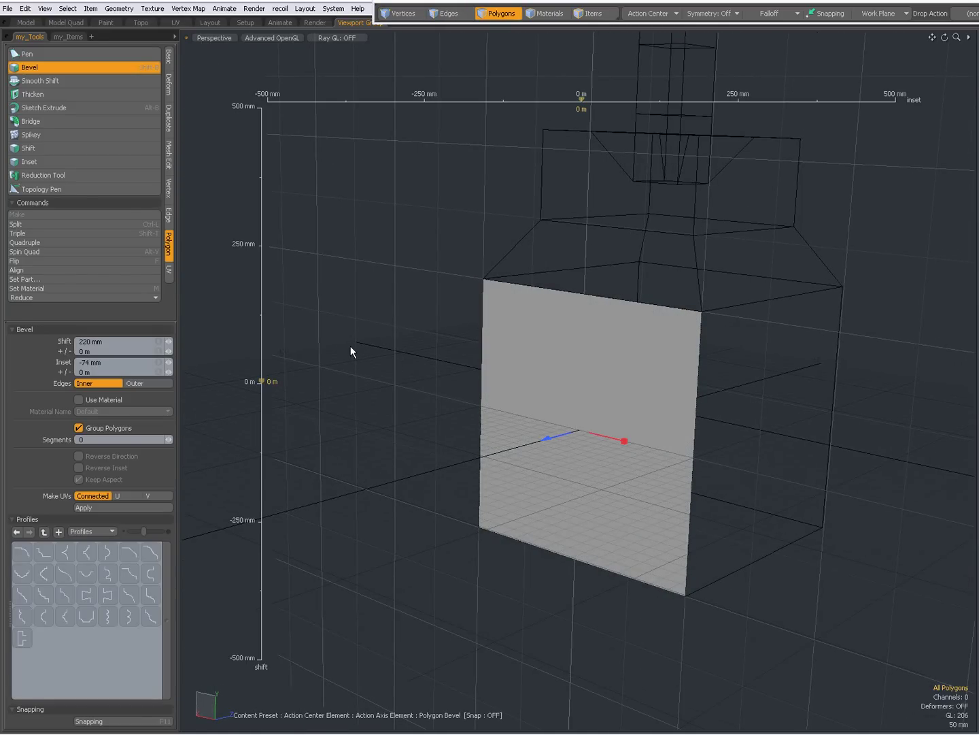
{"action": "left_click", "coordinate": [138, 383]}
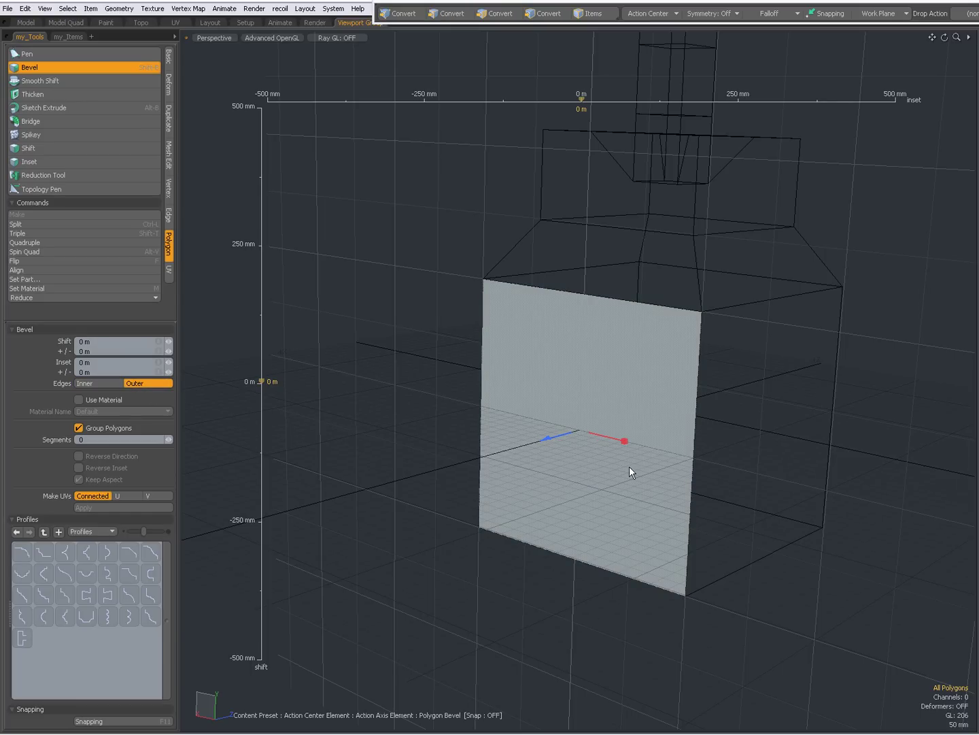
{"action": "left_click_drag", "start_coordinate": [629, 466], "coordinate": [529, 440], "text": "alt"}
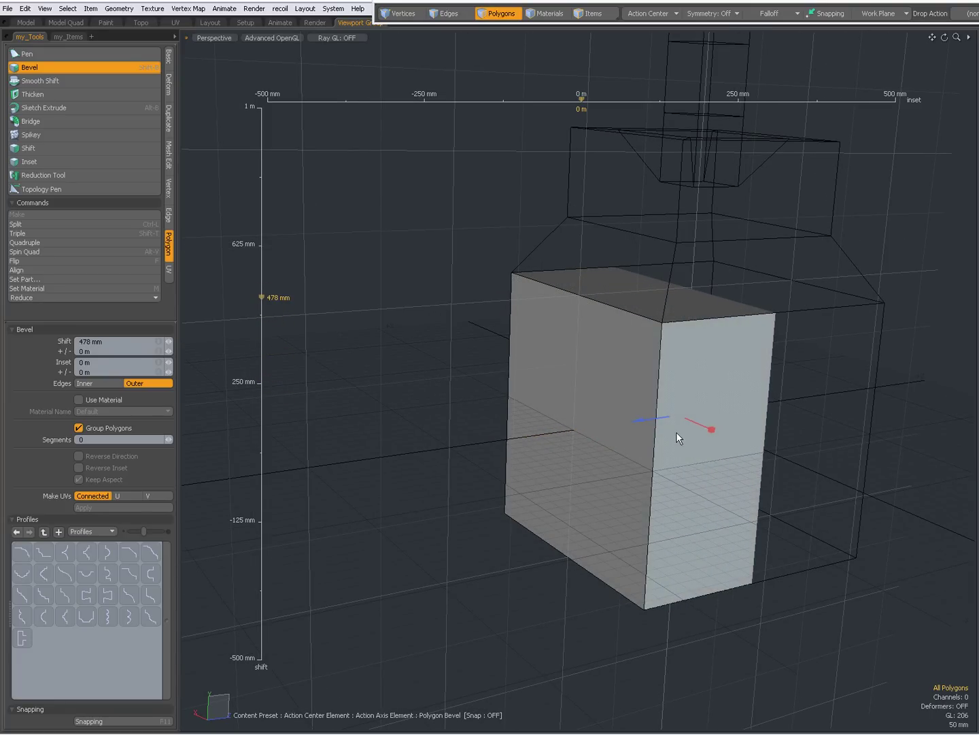
{"action": "left_click_drag", "start_coordinate": [708, 429], "coordinate": [713, 428]}
- Adjust the outer bevel to a 195.2 mm inset and 398 mm shift, and finish the Bevel tool
{"action": "left_click_drag", "start_coordinate": [597, 443], "coordinate": [615, 480], "text": "alt"}
{"action": "scroll", "coordinate": [614, 480], "scroll_direction": "down", "scroll_amount": 1}
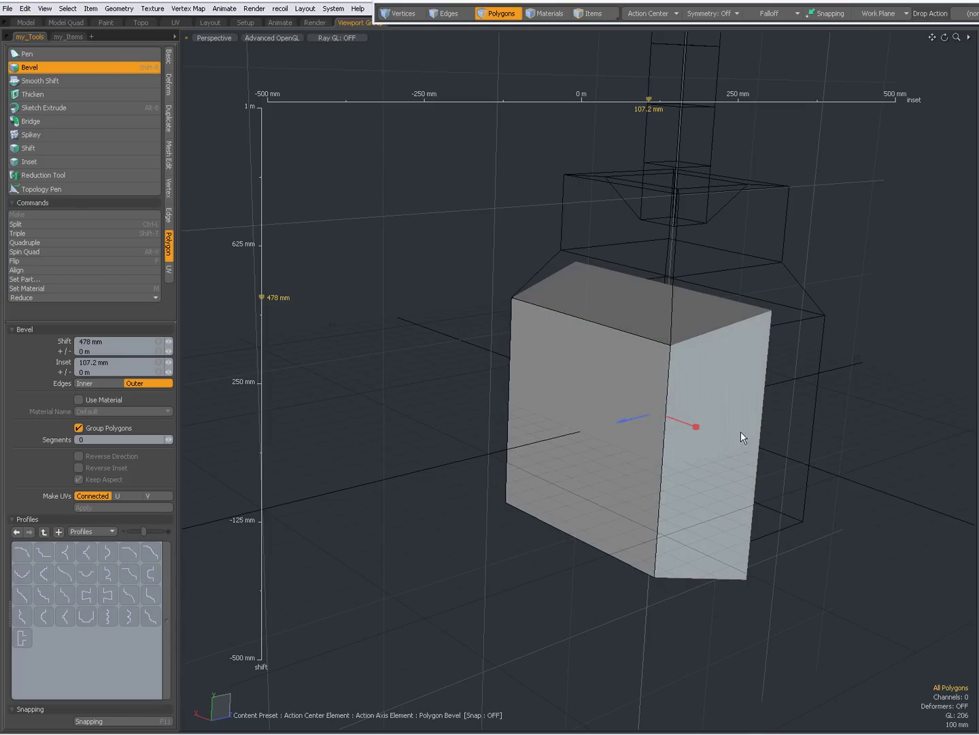
{"action": "left_click_drag", "start_coordinate": [697, 426], "coordinate": [697, 426]}
{"action": "left_click_drag", "start_coordinate": [631, 421], "coordinate": [629, 419]}
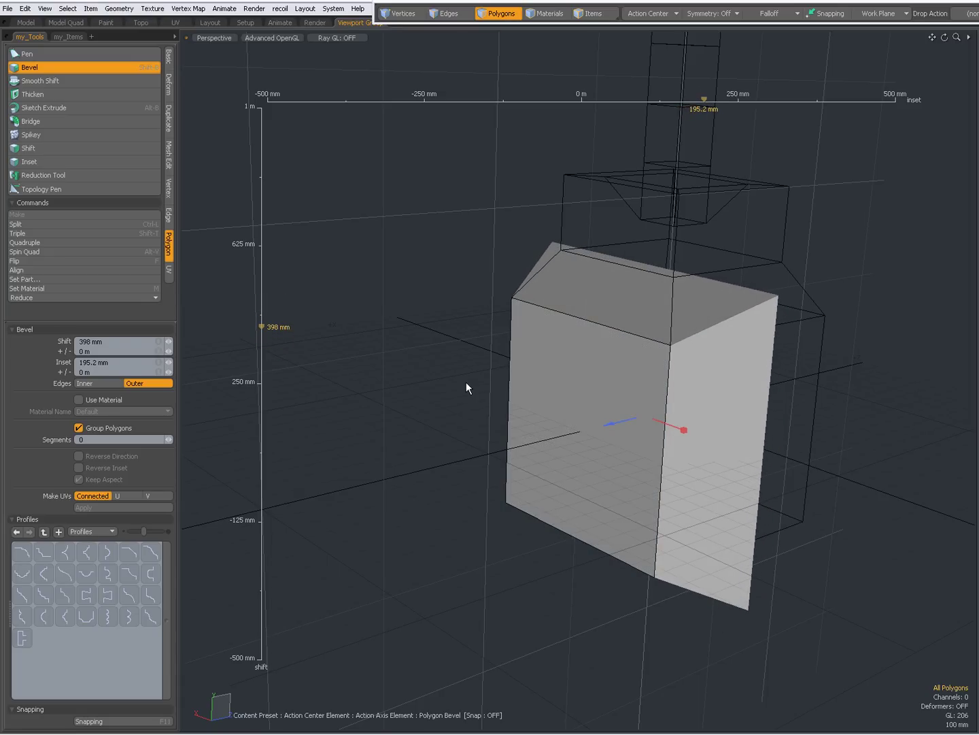
{"action": "key", "text": "q"}
- Select all connected polygons of the beveled mesh to check their extent, and clear the selection
{"action": "left_click_drag", "start_coordinate": [526, 362], "coordinate": [430, 357], "text": "alt+shift"}
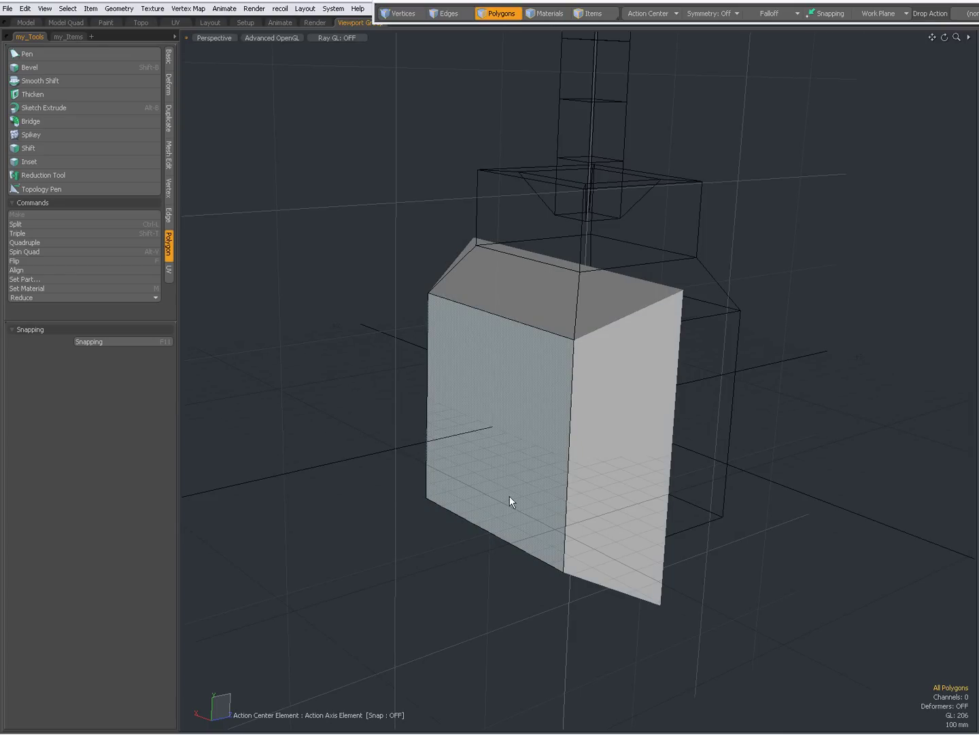
{"action": "double_click", "coordinate": [490, 426]}
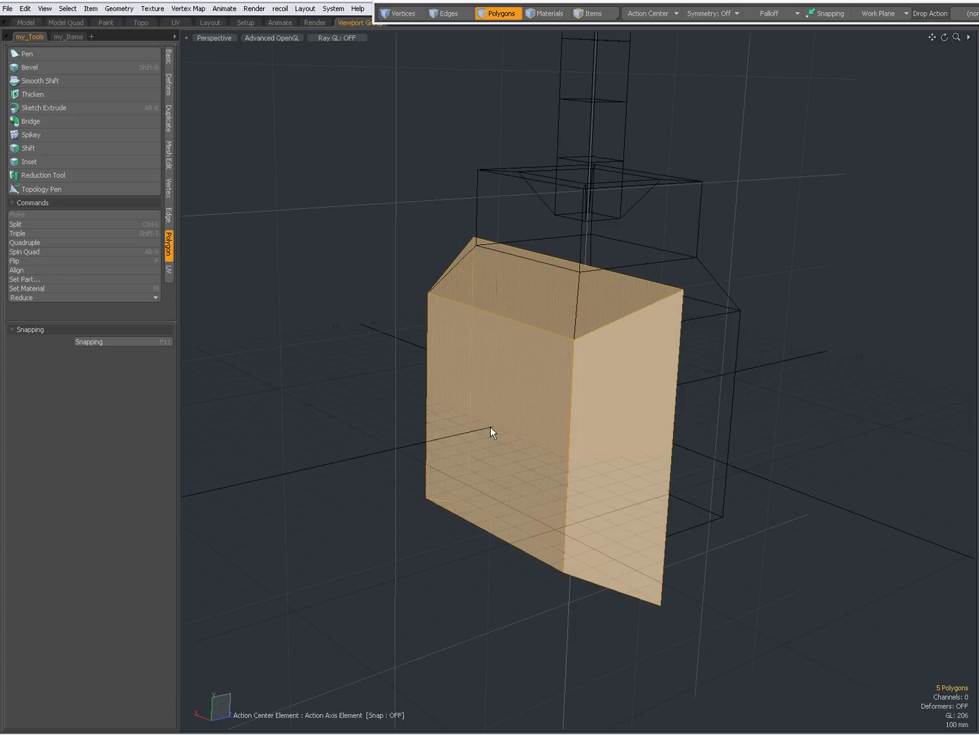
{"action": "left_click", "coordinate": [809, 444]}
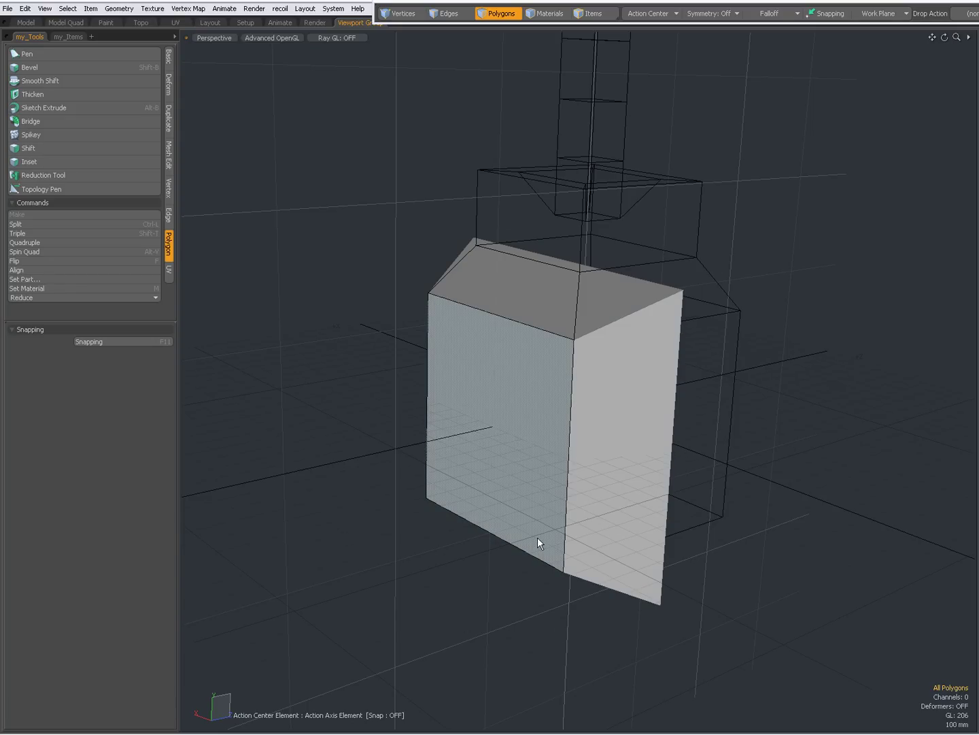
- Bevel the whole open mesh with outer edges using a -390 mm shift and a 639 mm inset
{"action": "left_click_drag", "start_coordinate": [549, 474], "coordinate": [443, 470], "text": "ctrl+alt"}
{"action": "key", "text": "shift+b"}
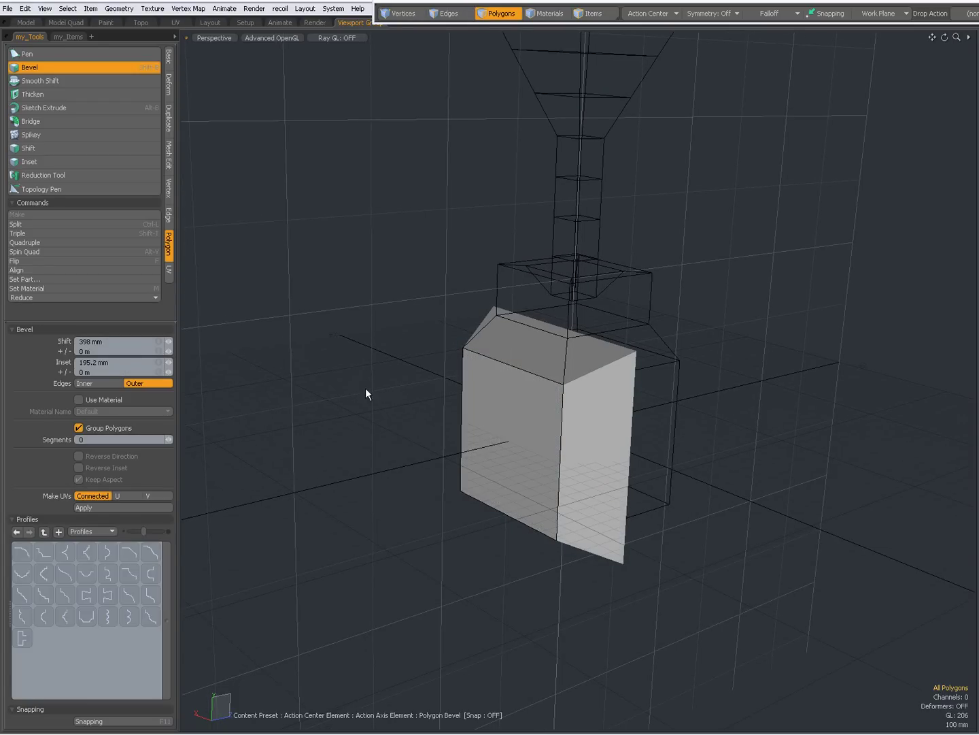
{"action": "mouse_move", "coordinate": [497, 445]}
{"action": "left_mouse_down"}
{"action": "mouse_move", "coordinate": [562, 427]}
{"action": "mouse_move", "coordinate": [427, 459]}
{"action": "mouse_move", "coordinate": [438, 457]}
{"action": "left_mouse_up"}
{"action": "left_click_drag", "start_coordinate": [550, 489], "coordinate": [538, 468], "text": "alt"}
{"action": "left_click_drag", "start_coordinate": [602, 458], "coordinate": [492, 462], "text": "alt"}
{"action": "key", "text": "space"}
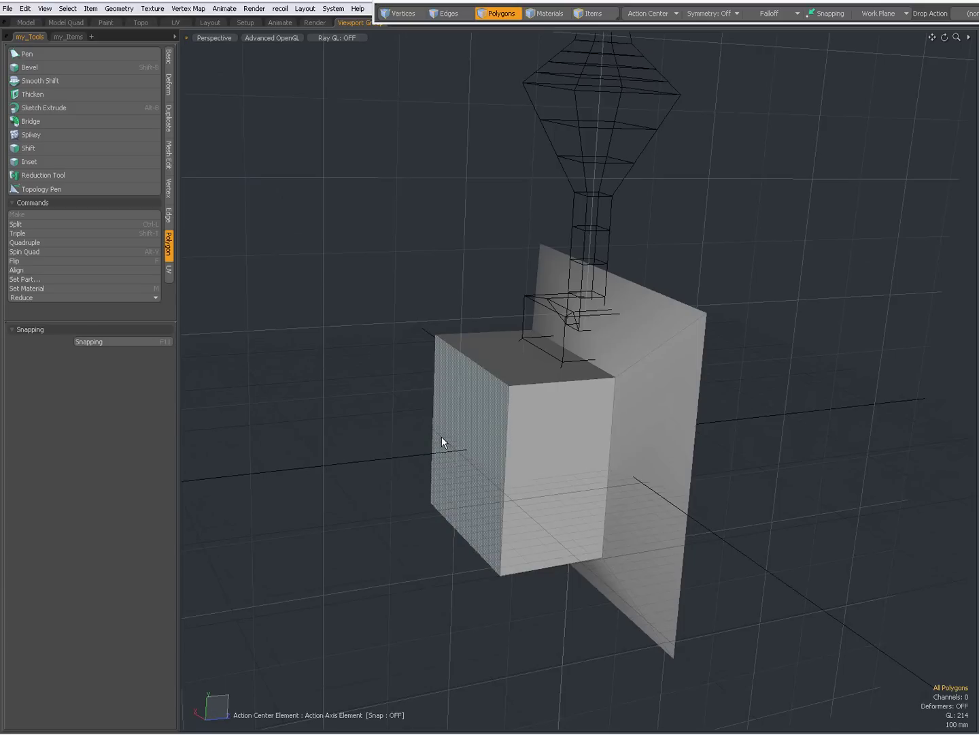
- Apply another outer-edge bevel to the whole mesh with a 591 mm inset and 255 mm shift
{"action": "left_click_drag", "start_coordinate": [441, 437], "coordinate": [497, 432], "text": "alt"}
{"action": "key", "text": "shift+b"}
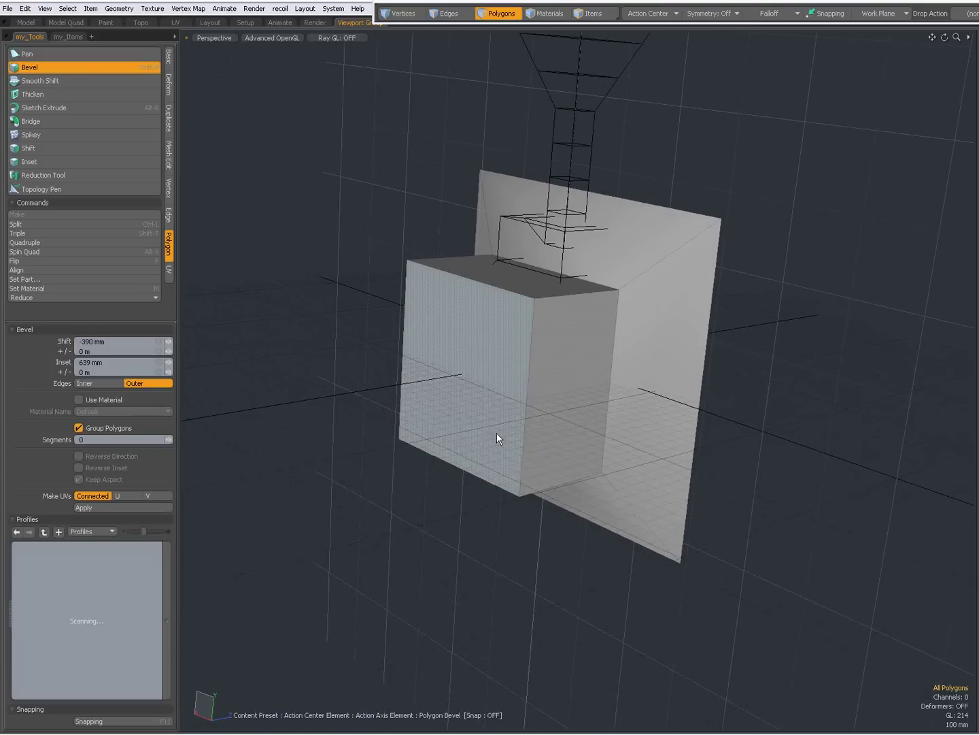
{"action": "left_click", "coordinate": [326, 376]}
{"action": "left_click", "coordinate": [531, 368]}
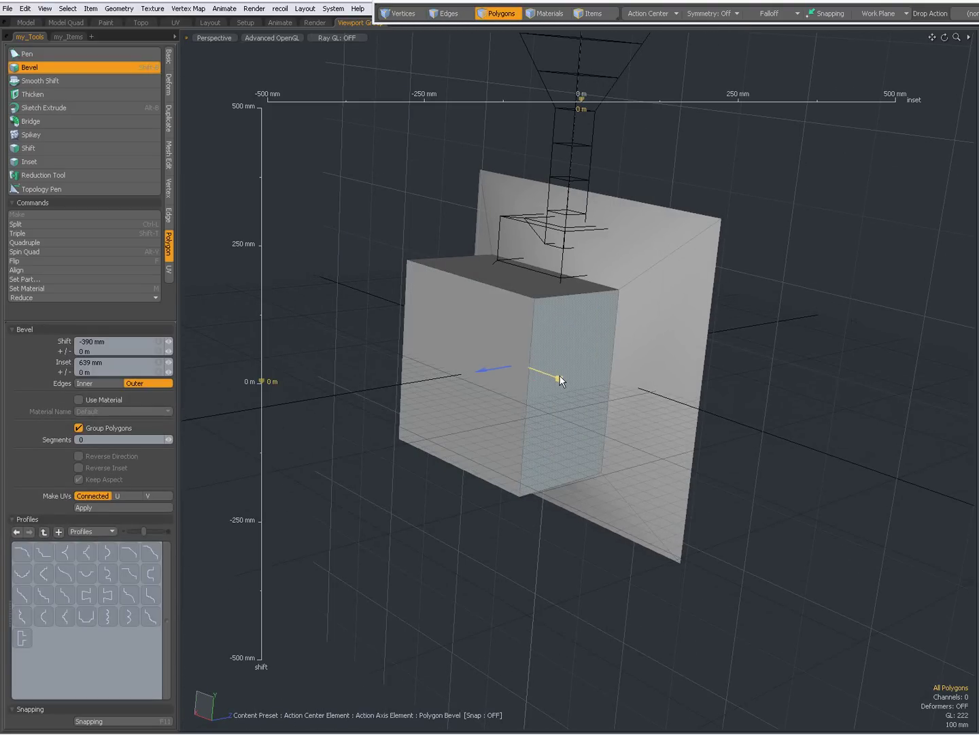
{"action": "left_click_drag", "start_coordinate": [560, 376], "coordinate": [562, 378]}
{"action": "left_click_drag", "start_coordinate": [713, 439], "coordinate": [763, 446], "text": "alt"}
{"action": "left_click_drag", "start_coordinate": [576, 376], "coordinate": [574, 374]}
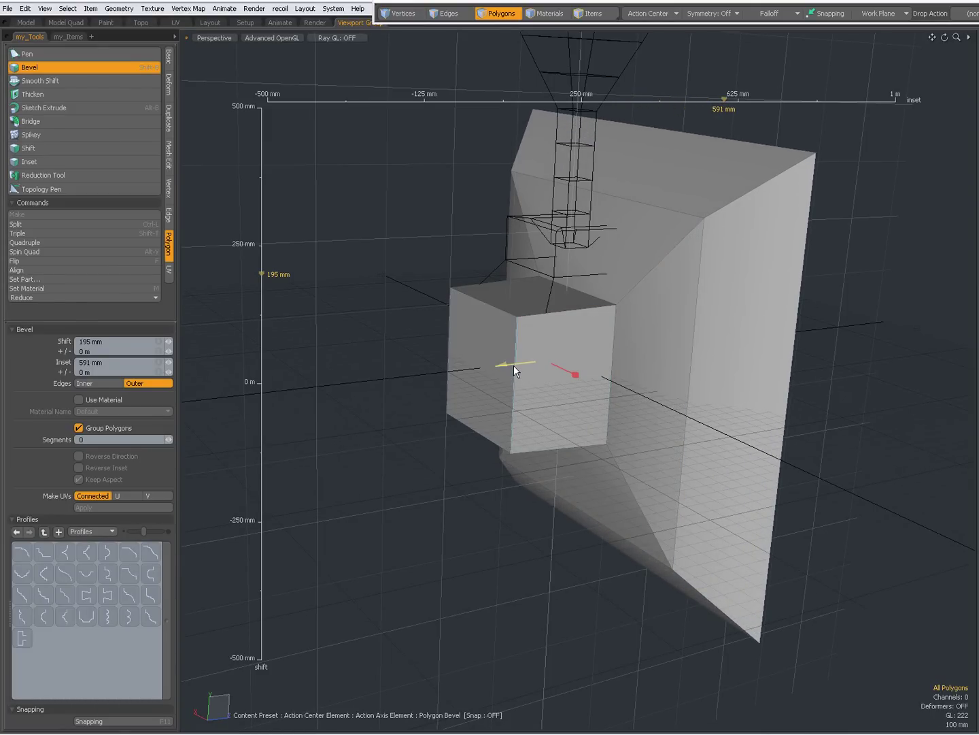
{"action": "left_click_drag", "start_coordinate": [513, 365], "coordinate": [501, 373]}
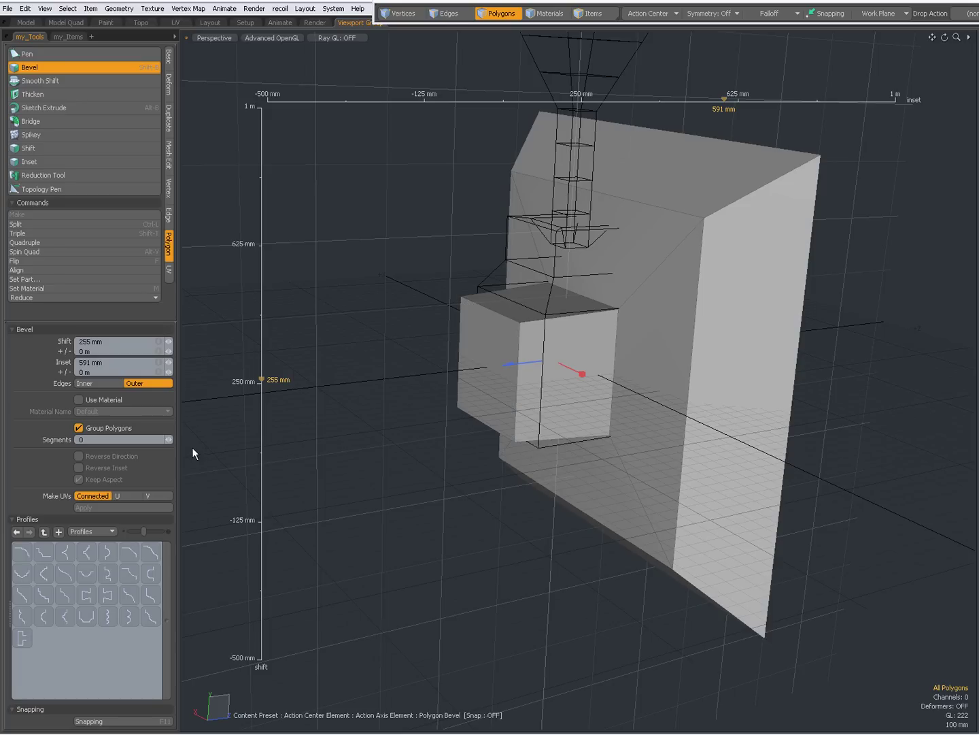
- Finish the current bevel and close the scene without saving its changes
{"action": "key", "text": "space"}
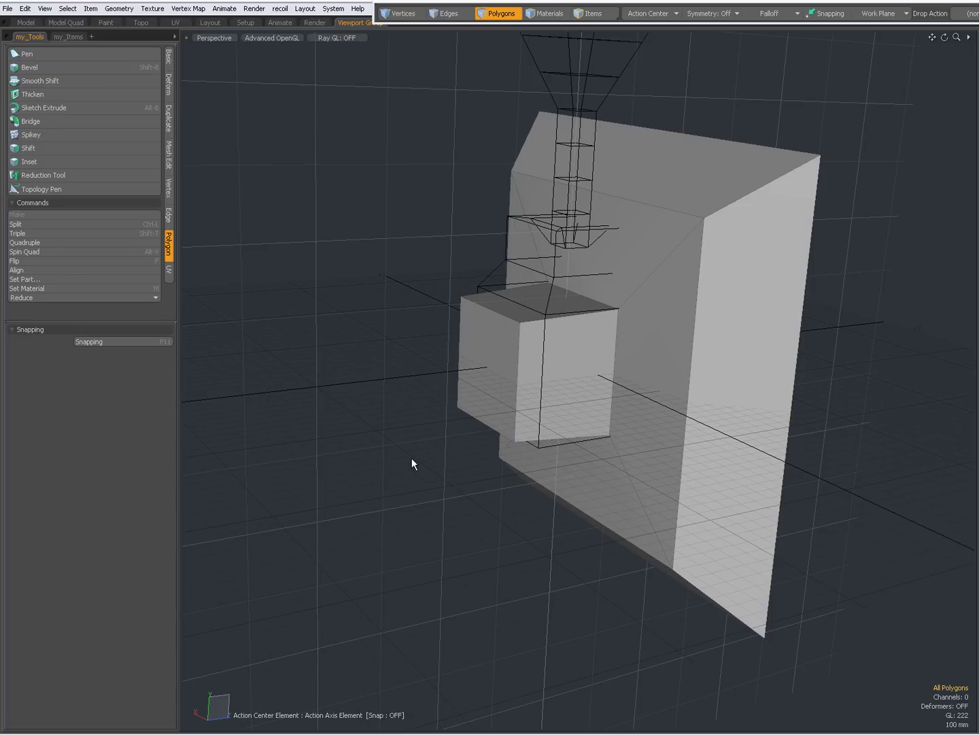
{"action": "key", "text": "ctrl+w"}
{"action": "key", "text": "n"}
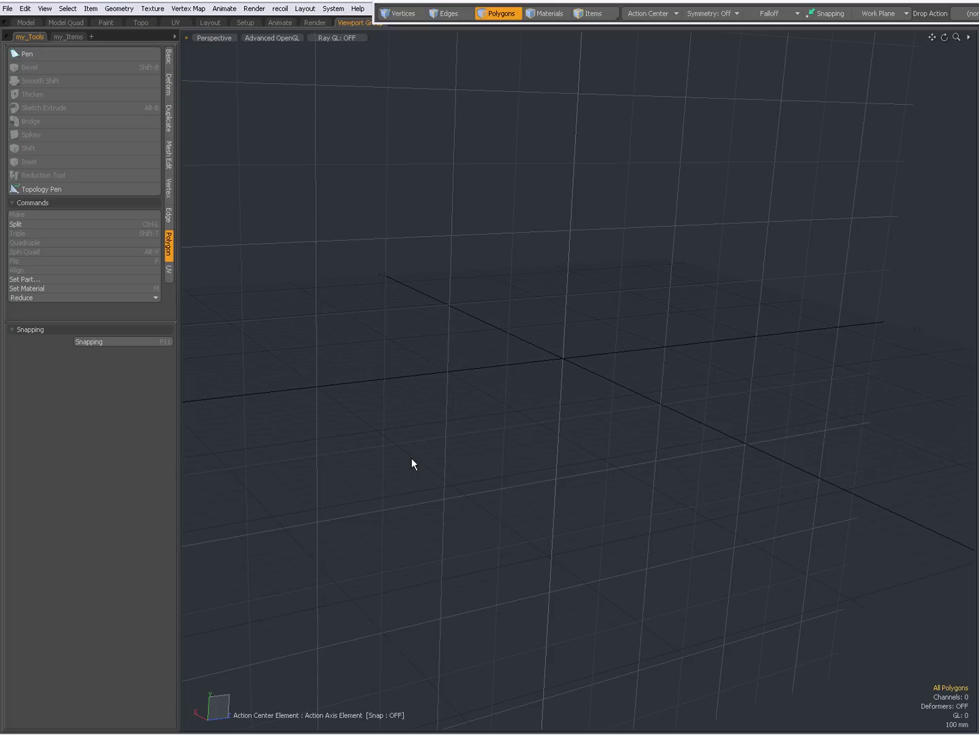
- Add a default-size sphere to the empty scene
{"action": "left_click", "coordinate": [168, 58]}
{"action": "left_click", "coordinate": [64, 59]}
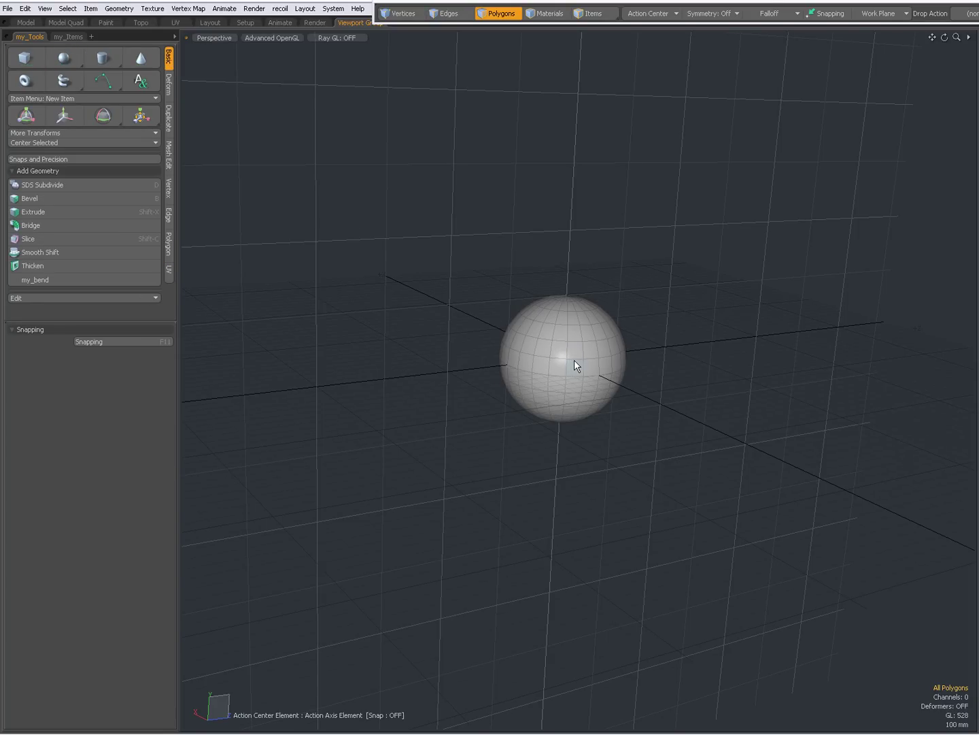
{"action": "key", "text": "a"}
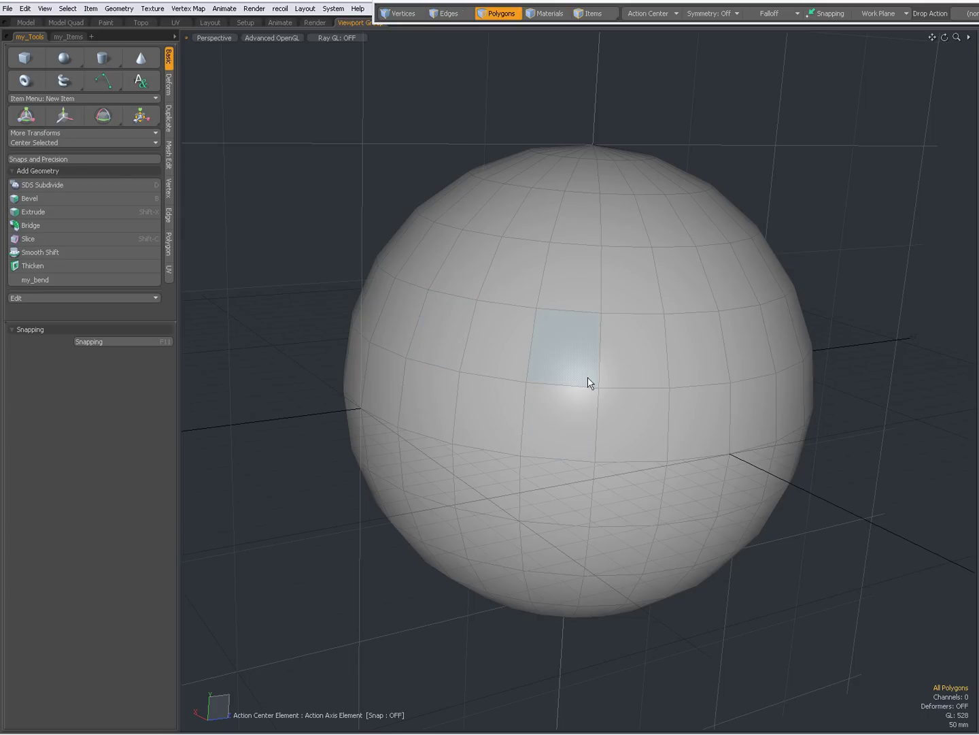
- Select a block of nine polygons on the sphere and bevel it with outer edges at a -360 mm shift
{"action": "mouse_move", "coordinate": [585, 377]}
{"action": "left_mouse_down"}
{"action": "mouse_move", "coordinate": [515, 329]}
{"action": "mouse_move", "coordinate": [437, 397]}
{"action": "mouse_move", "coordinate": [551, 446]}
{"action": "mouse_move", "coordinate": [474, 415]}
{"action": "mouse_move", "coordinate": [551, 433]}
{"action": "mouse_move", "coordinate": [360, 372]}
{"action": "mouse_move", "coordinate": [523, 431]}
{"action": "mouse_move", "coordinate": [485, 450]}
{"action": "mouse_move", "coordinate": [479, 410]}
{"action": "left_mouse_up"}
{"action": "key", "text": "b"}
{"action": "scroll", "coordinate": [524, 431], "scroll_direction": "down", "scroll_amount": 5}
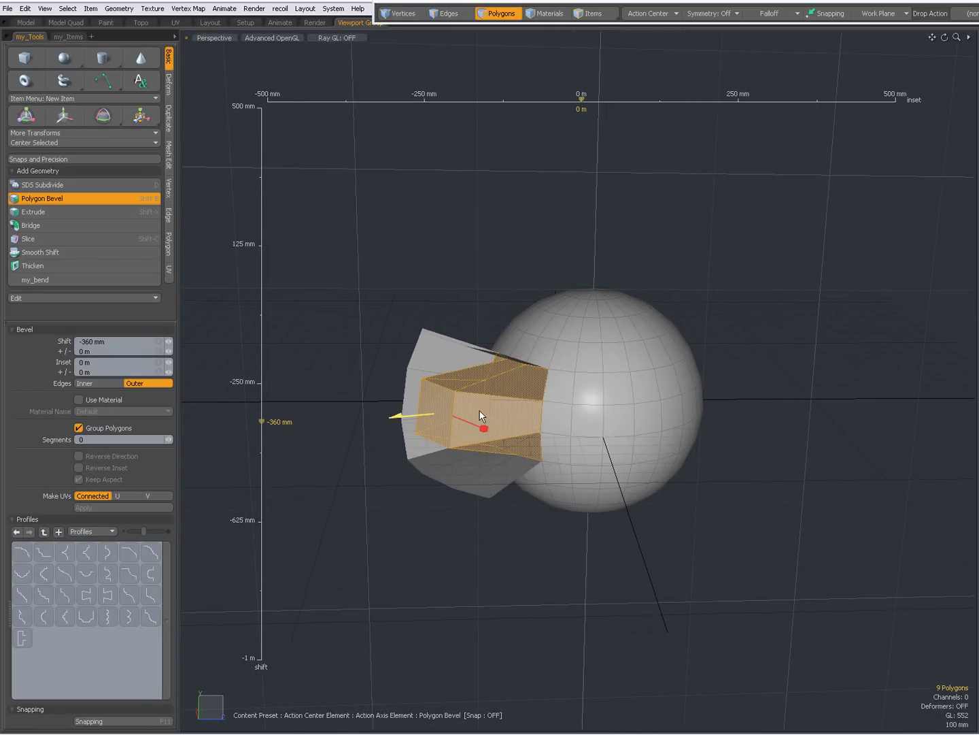
- Switch the bevel to inner edges and pull the grouped polygons out to a 320 mm shift
{"action": "left_click", "coordinate": [90, 382]}
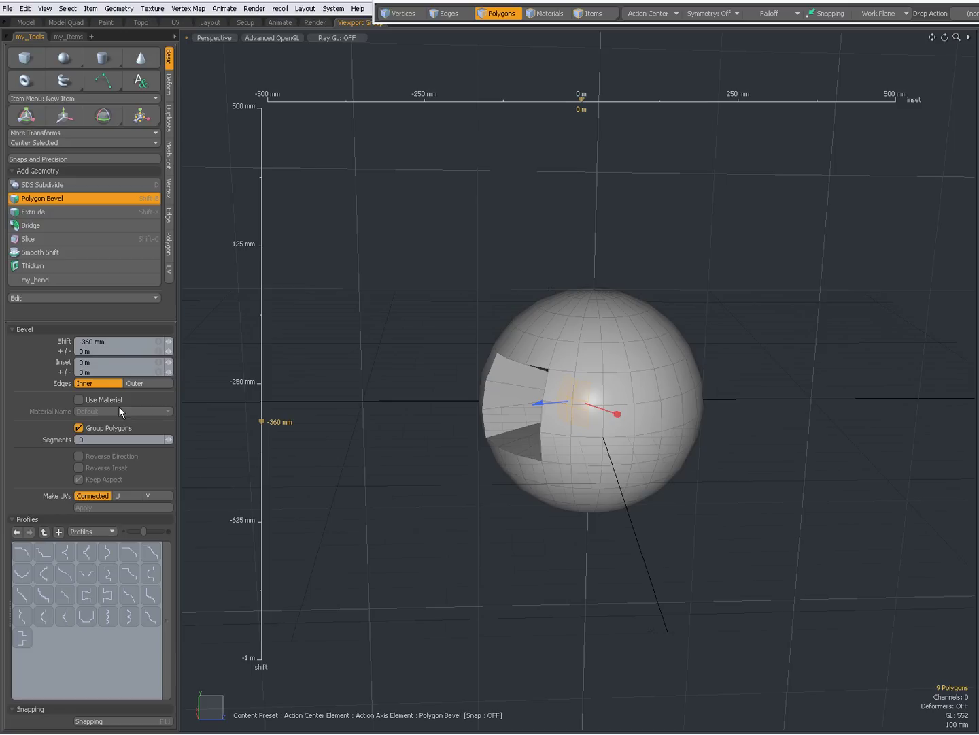
{"action": "left_click_drag", "start_coordinate": [557, 401], "coordinate": [419, 422]}
{"action": "left_click_drag", "start_coordinate": [440, 464], "coordinate": [484, 404], "text": "alt+shift"}
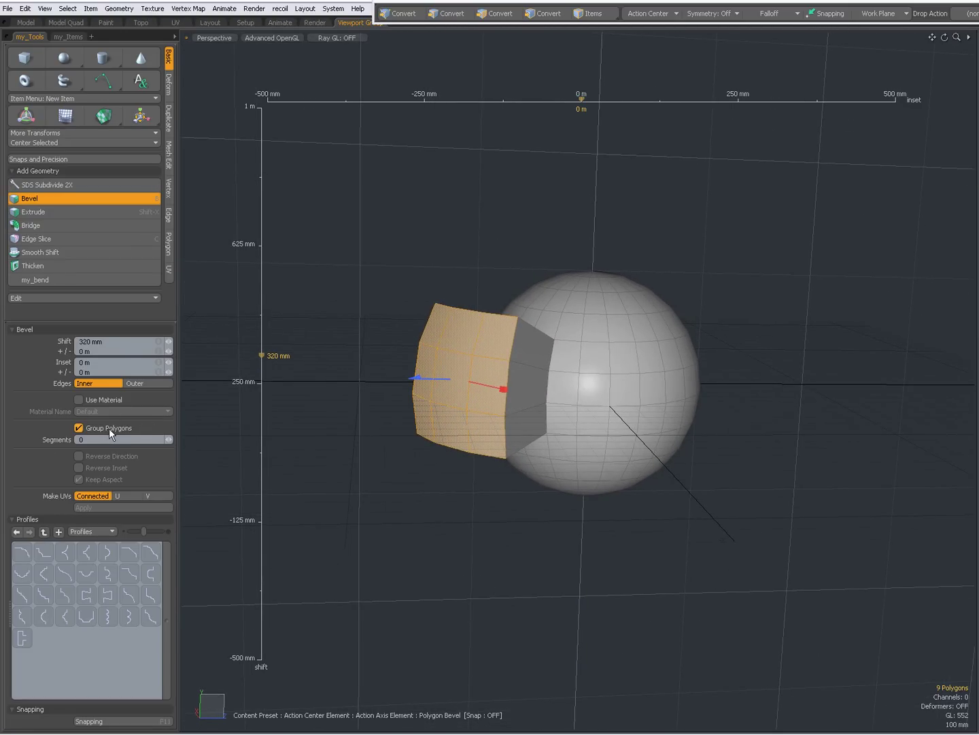
{"action": "left_click_drag", "start_coordinate": [477, 469], "coordinate": [472, 410], "text": "alt"}
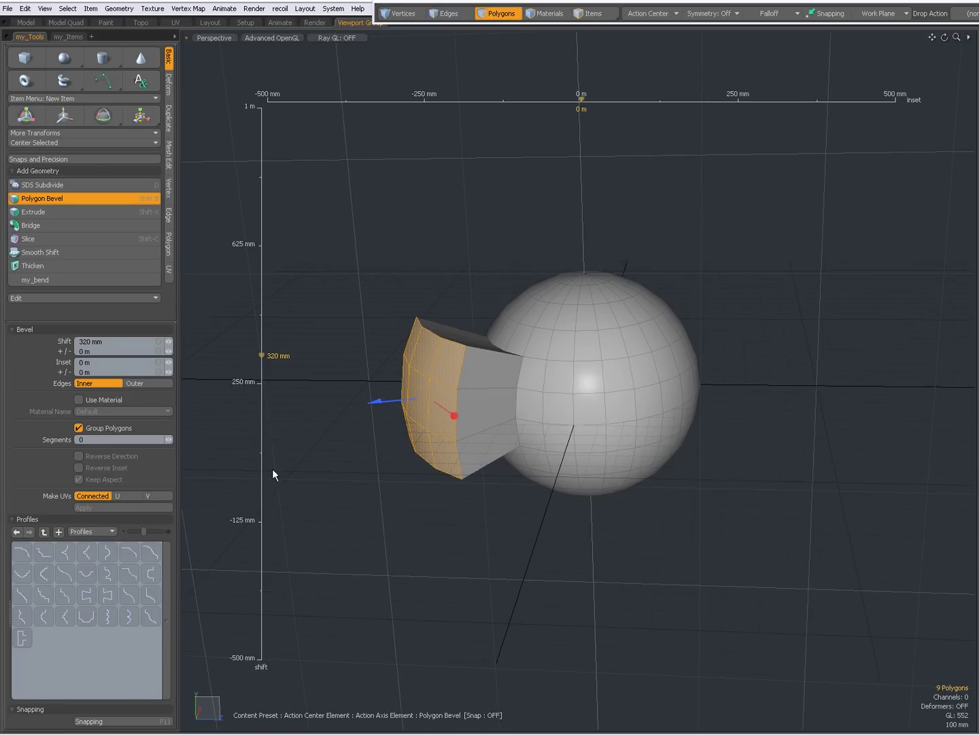
- Turn off polygon grouping for the bevel and extend the separate blocks to a 510 mm shift
{"action": "left_click", "coordinate": [78, 426]}
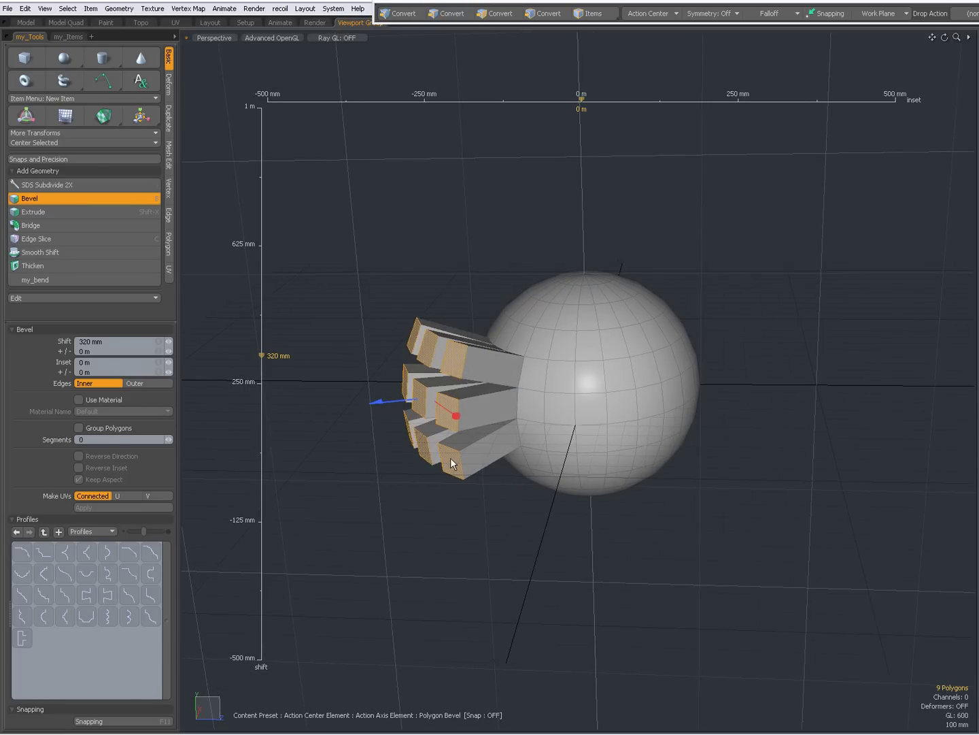
{"action": "left_click_drag", "start_coordinate": [449, 457], "coordinate": [555, 420], "text": "alt"}
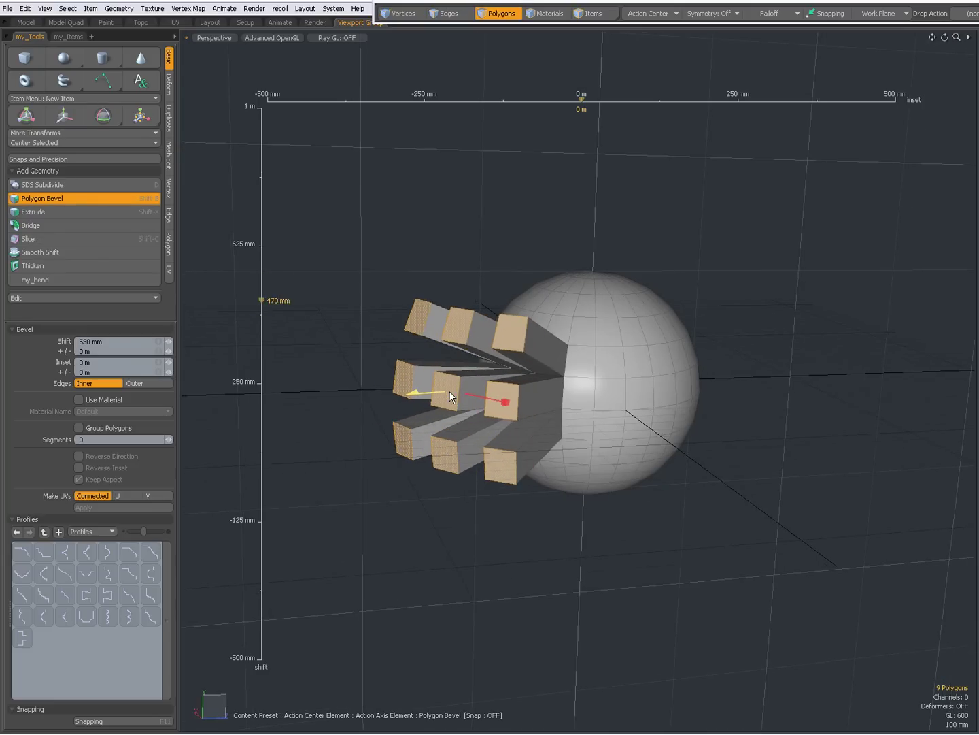
{"action": "left_click_drag", "start_coordinate": [450, 392], "coordinate": [413, 432]}
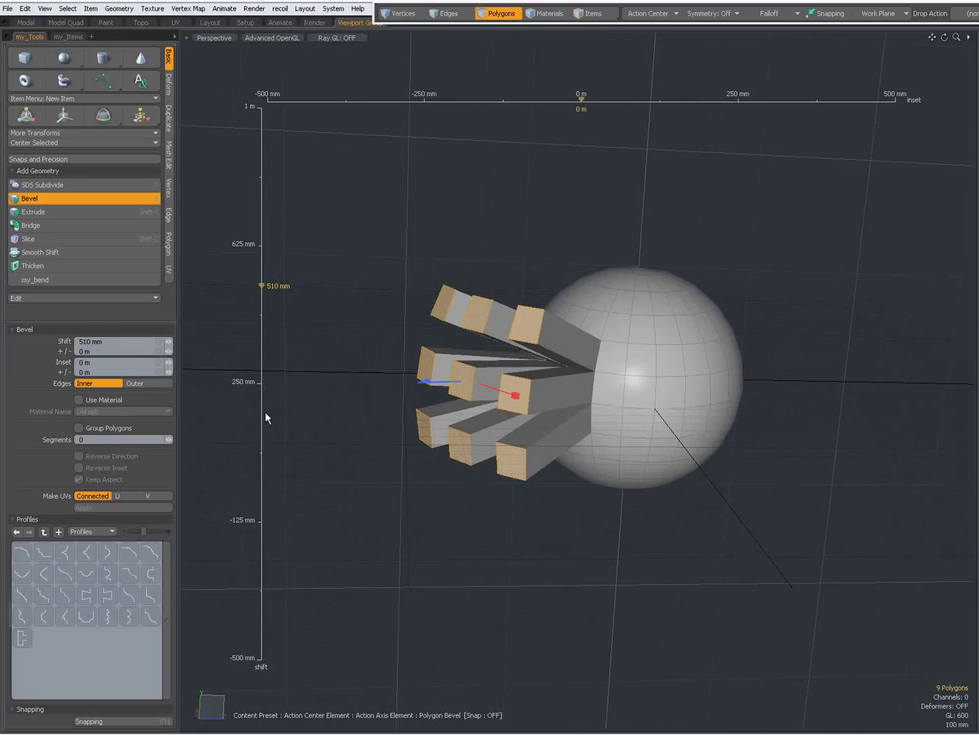
{"action": "left_click_drag", "start_coordinate": [657, 453], "coordinate": [318, 506], "text": "alt"}
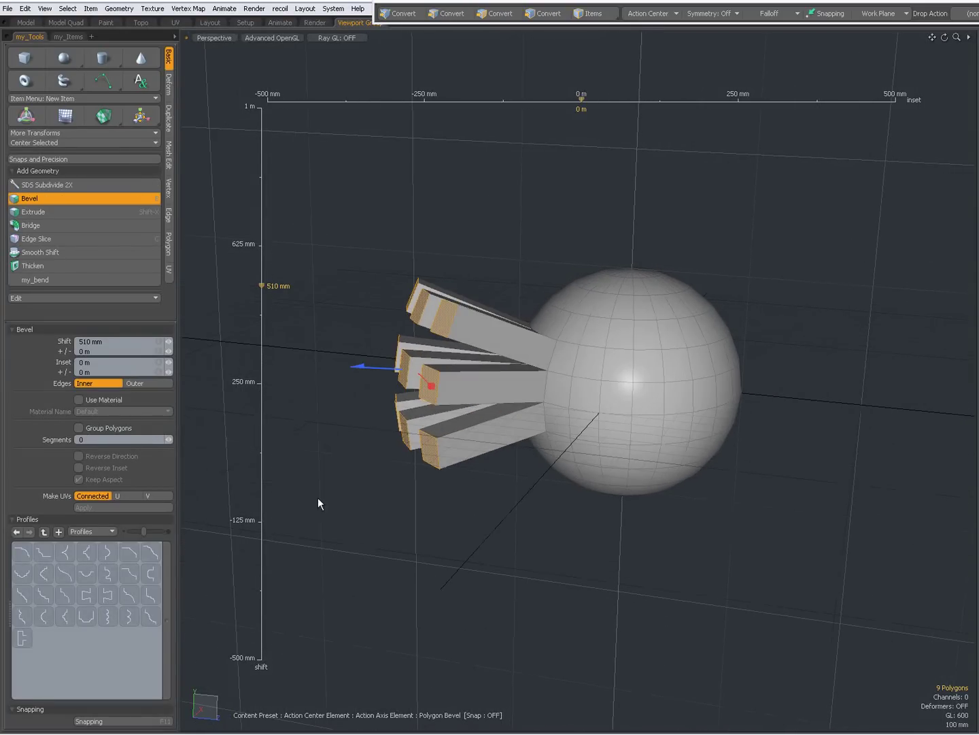
- Raise the bevel's segment count to 7 along the nine blocks
{"action": "left_click", "coordinate": [170, 438]}
{"action": "left_click", "coordinate": [171, 439]}
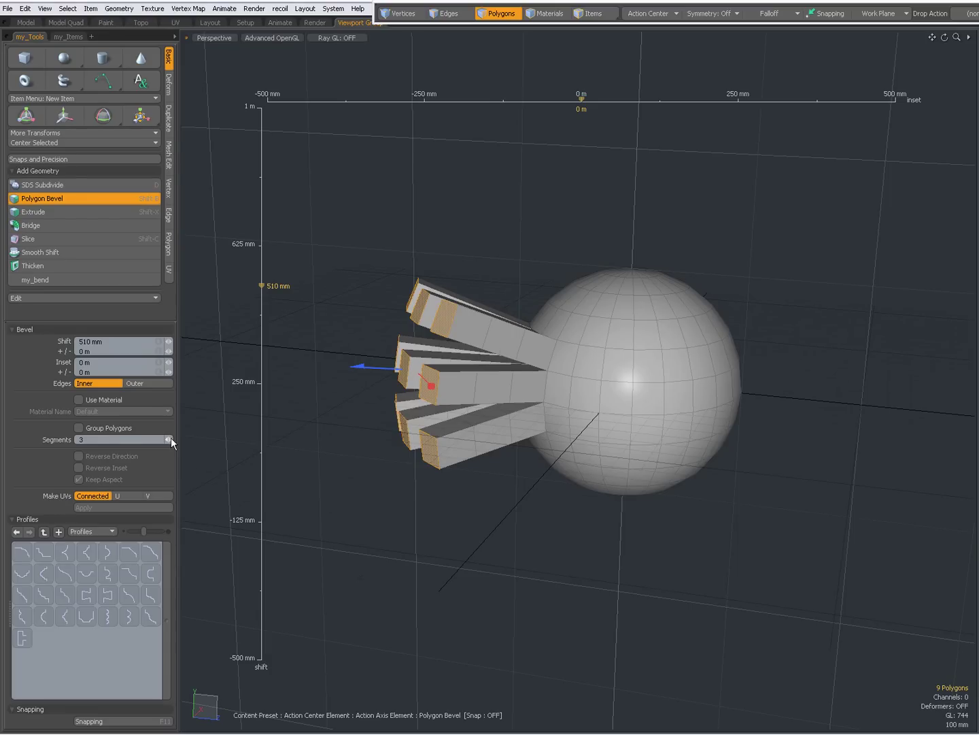
{"action": "left_click", "coordinate": [171, 438]}
{"action": "left_click", "coordinate": [170, 440]}
{"action": "left_click", "coordinate": [171, 440]}
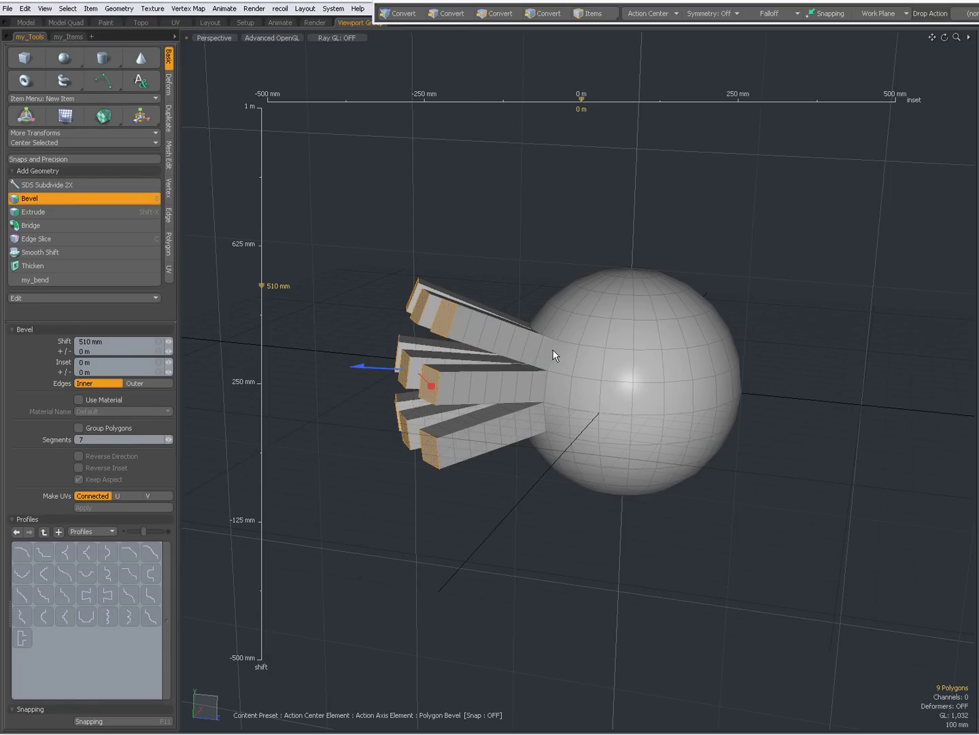
{"action": "left_click_drag", "start_coordinate": [555, 354], "coordinate": [587, 375], "text": "alt"}
{"action": "scroll", "coordinate": [547, 411], "scroll_direction": "up", "scroll_amount": 2}
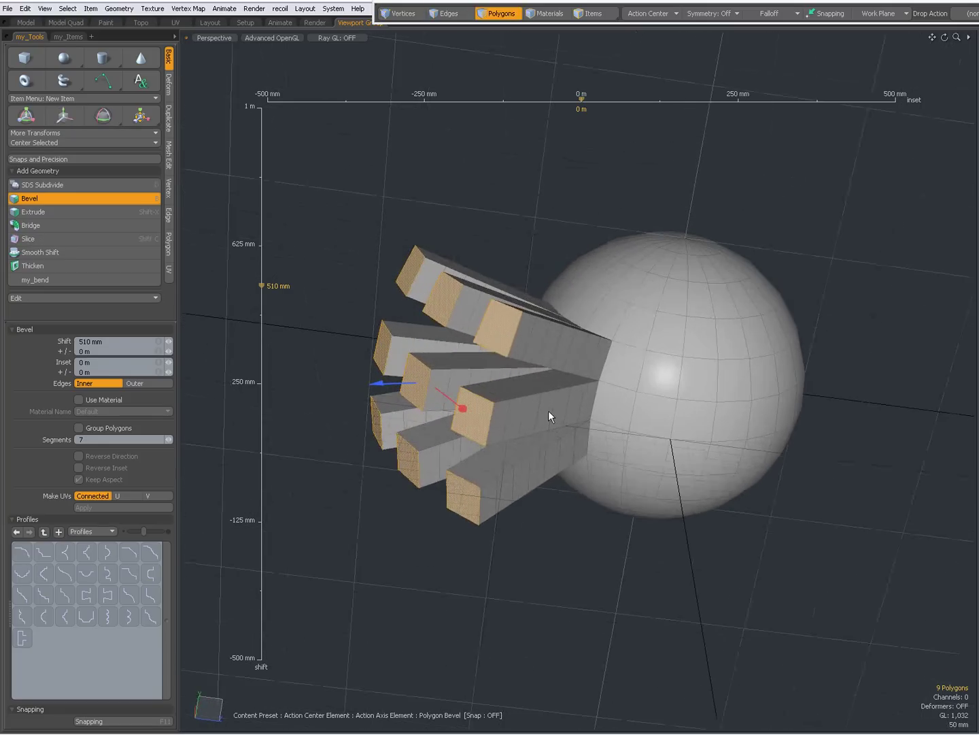
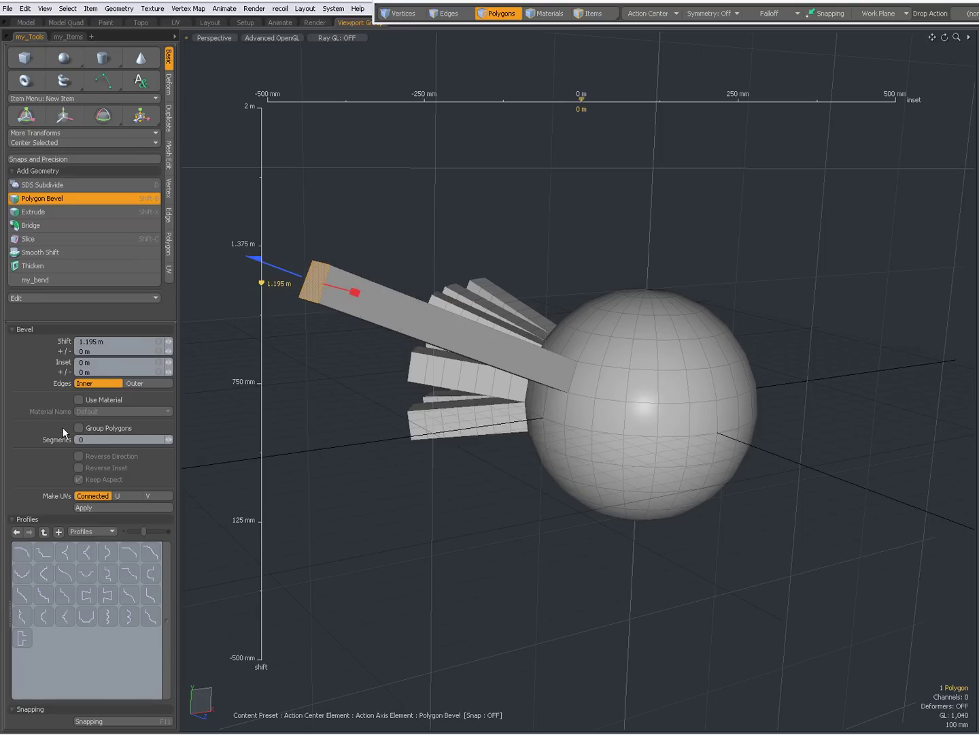
- Try two preset profiles on the single-polygon bevel: the second in the first row and the third in the second row
{"action": "left_click_drag", "start_coordinate": [479, 469], "coordinate": [511, 469], "text": "alt+shift"}
{"action": "mouse_move", "coordinate": [510, 470]}
{"action": "left_mouse_down", "text": "alt"}
{"action": "mouse_move", "coordinate": [539, 471]}
{"action": "mouse_move", "coordinate": [505, 465]}
{"action": "left_mouse_up", "text": "alt"}
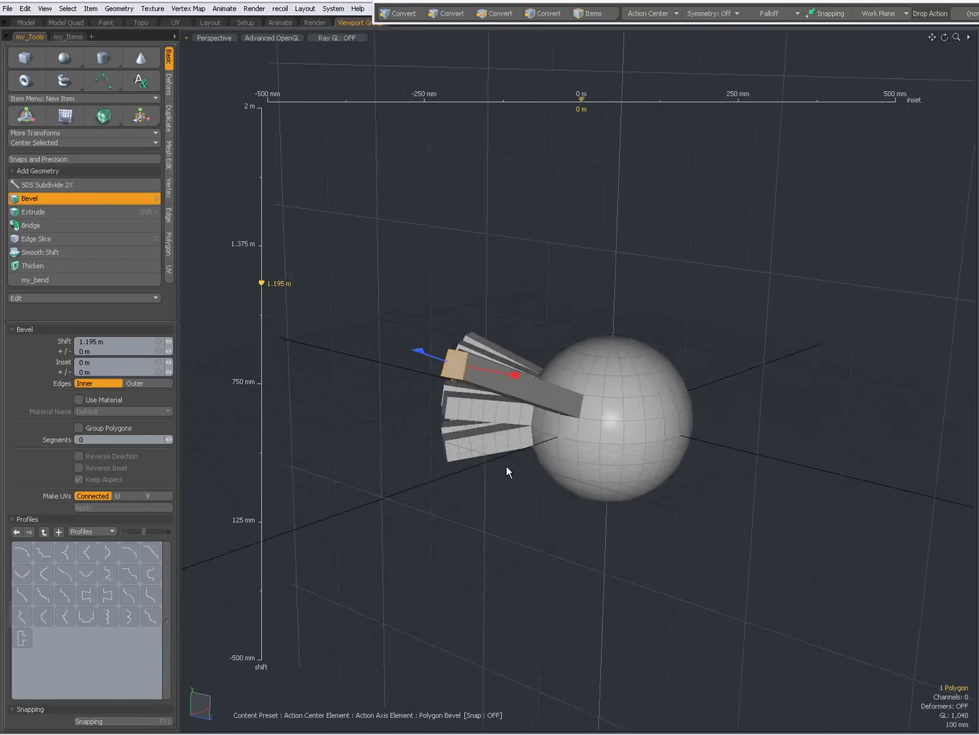
{"action": "left_click", "coordinate": [40, 553]}
{"action": "left_click_drag", "start_coordinate": [199, 544], "coordinate": [541, 473], "text": "alt"}
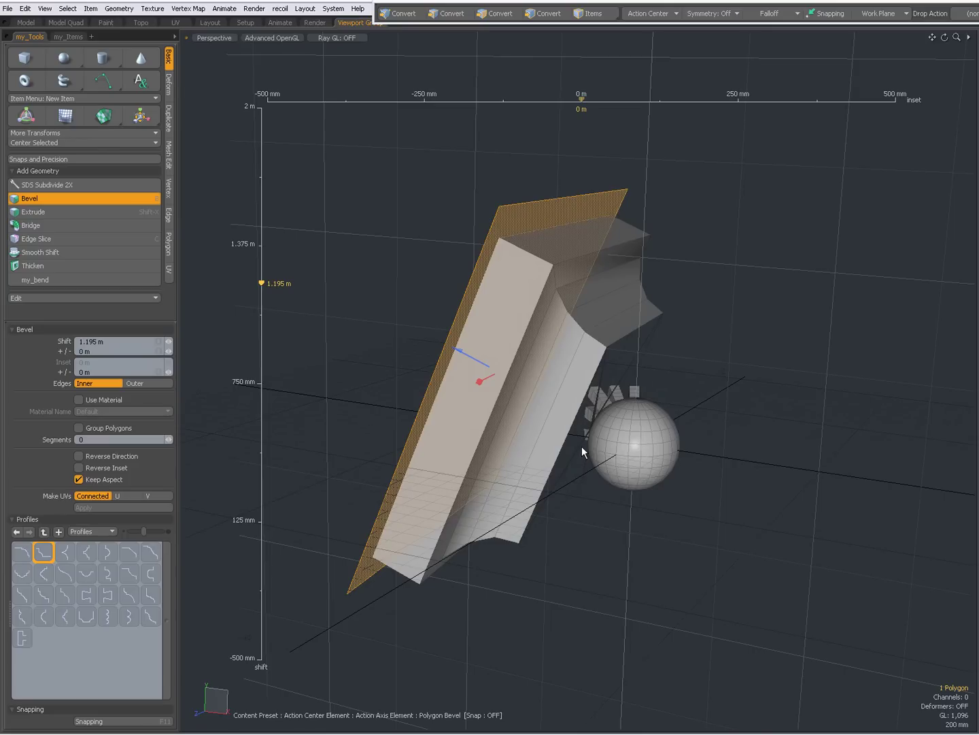
{"action": "left_click_drag", "start_coordinate": [510, 456], "coordinate": [472, 445], "text": "alt"}
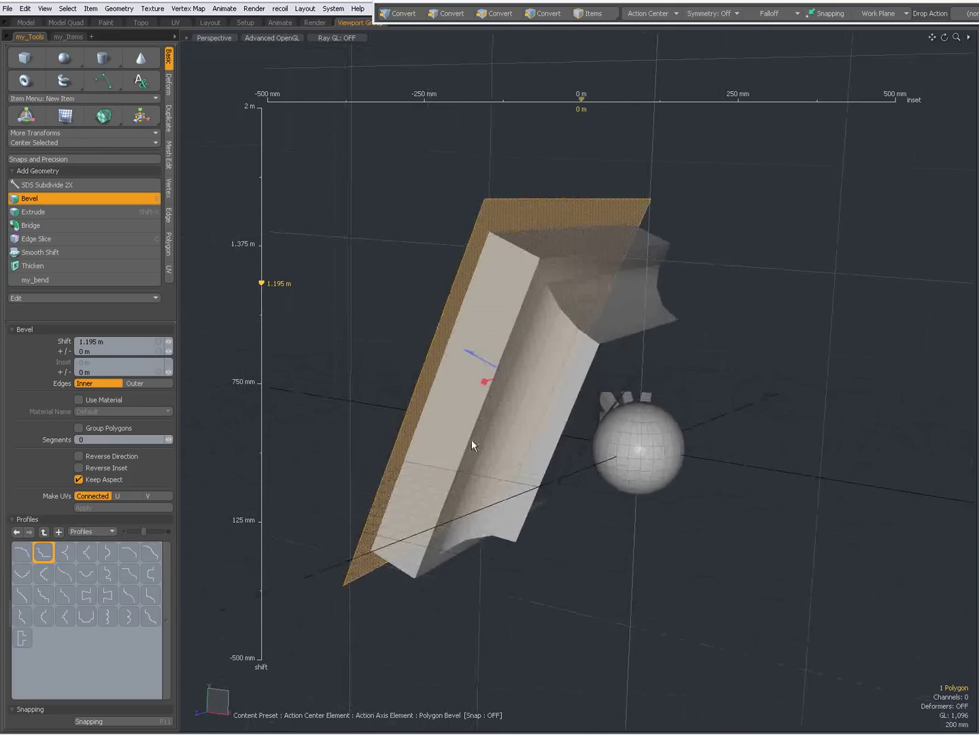
{"action": "left_click", "coordinate": [64, 574]}
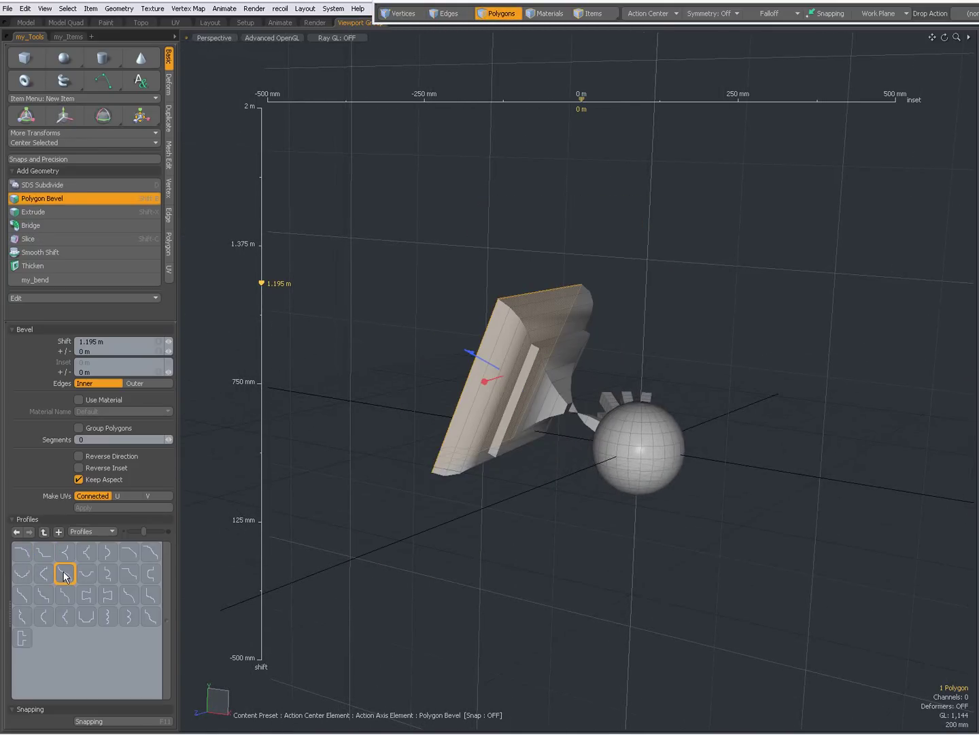
{"action": "left_click_drag", "start_coordinate": [537, 465], "coordinate": [588, 403], "text": "alt"}
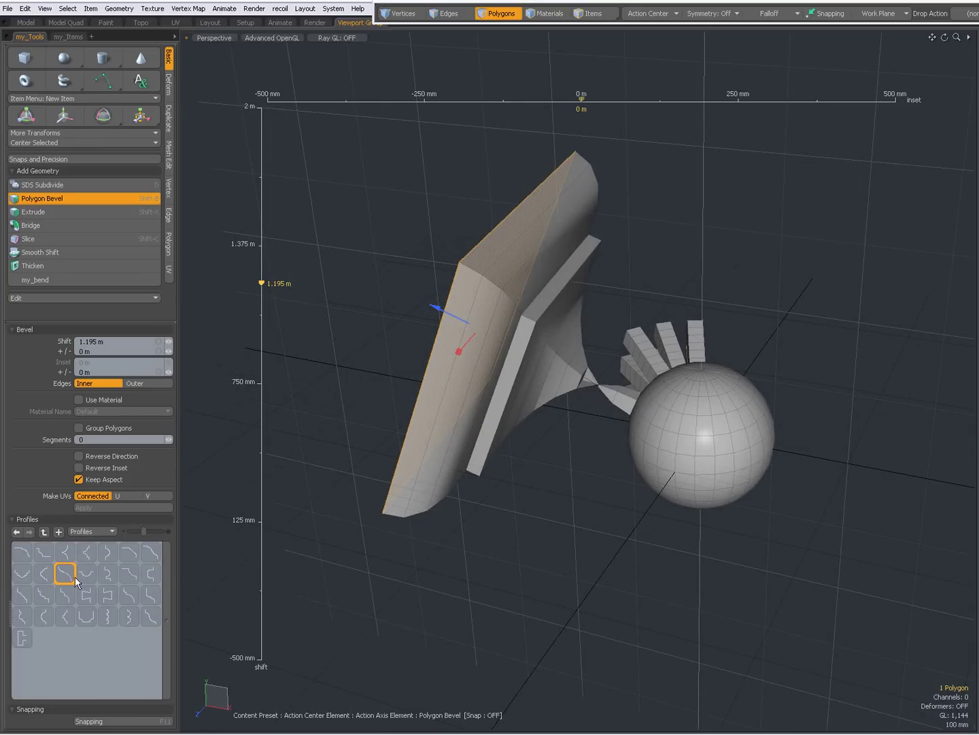
- Compare the profiled bevel with Keep Aspect off, Reverse Direction on and Reverse Inset on, restoring each option
{"action": "left_click", "coordinate": [79, 479]}
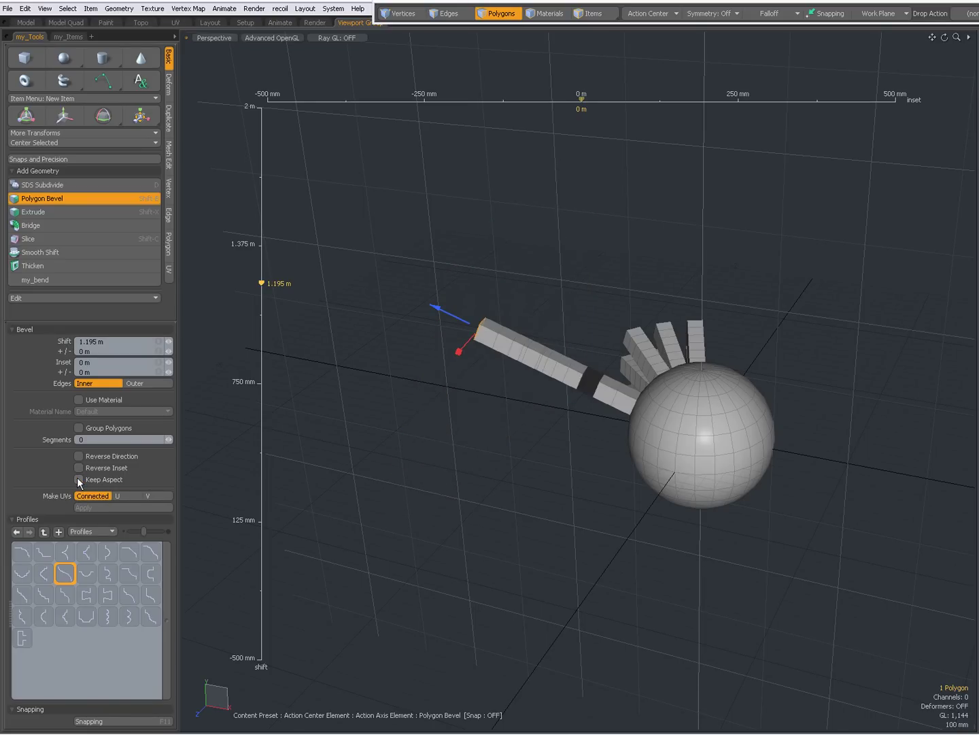
{"action": "left_click", "coordinate": [78, 480]}
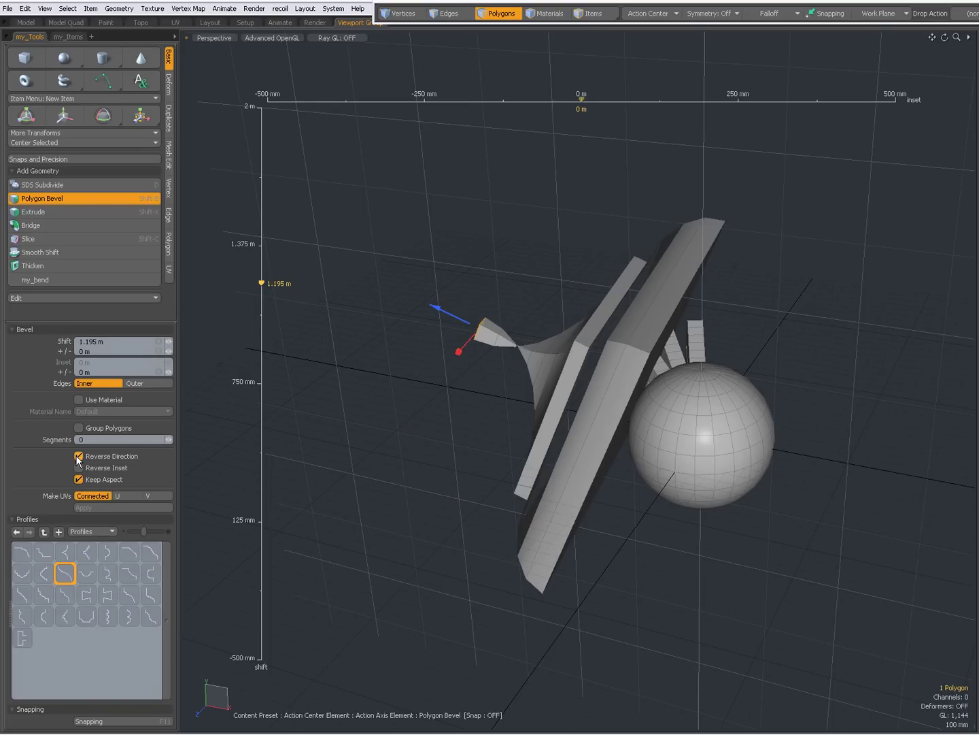
{"action": "left_click", "coordinate": [78, 456]}
{"action": "left_click", "coordinate": [81, 468]}
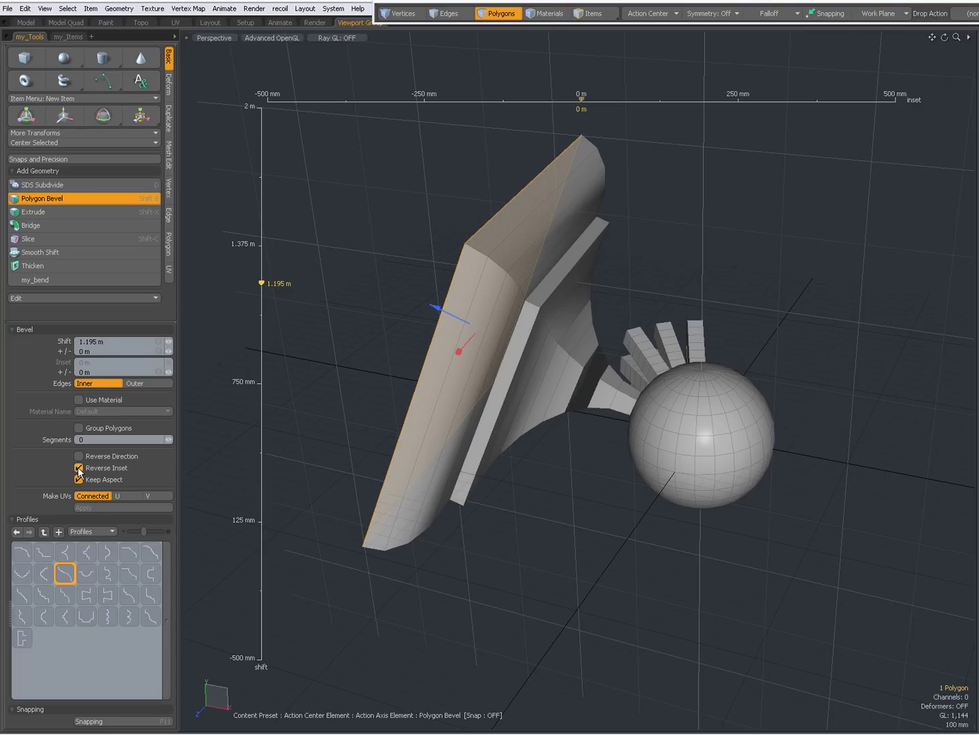
{"action": "left_click", "coordinate": [78, 468]}
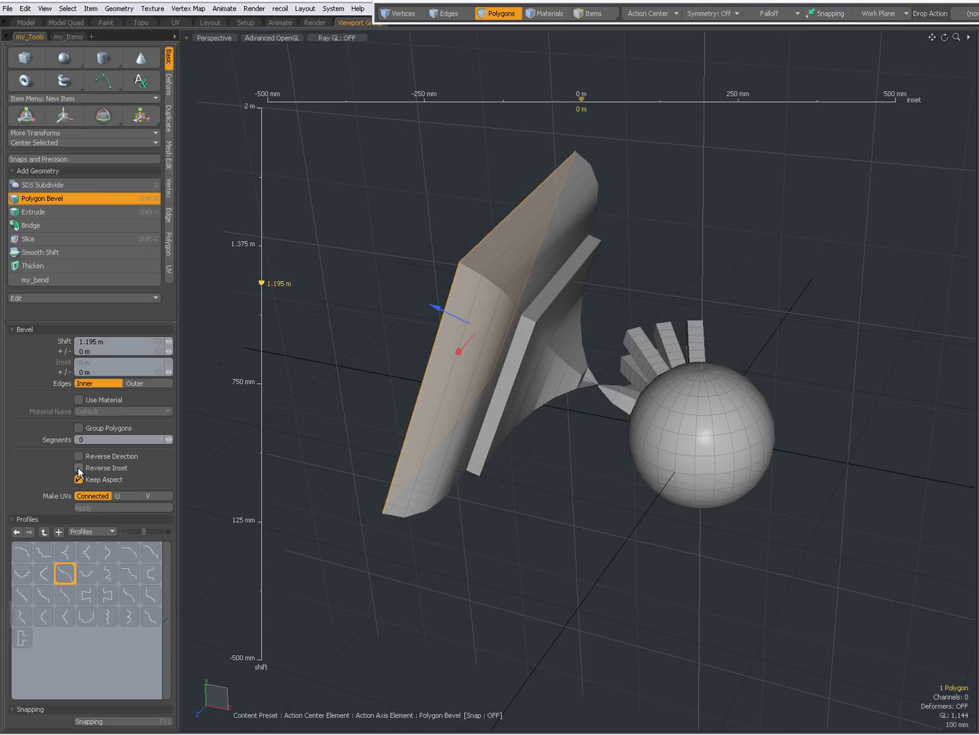
- Remove the profile from the bevel and collapse the profile presets
{"action": "left_click", "coordinate": [65, 576], "text": "ctrl"}
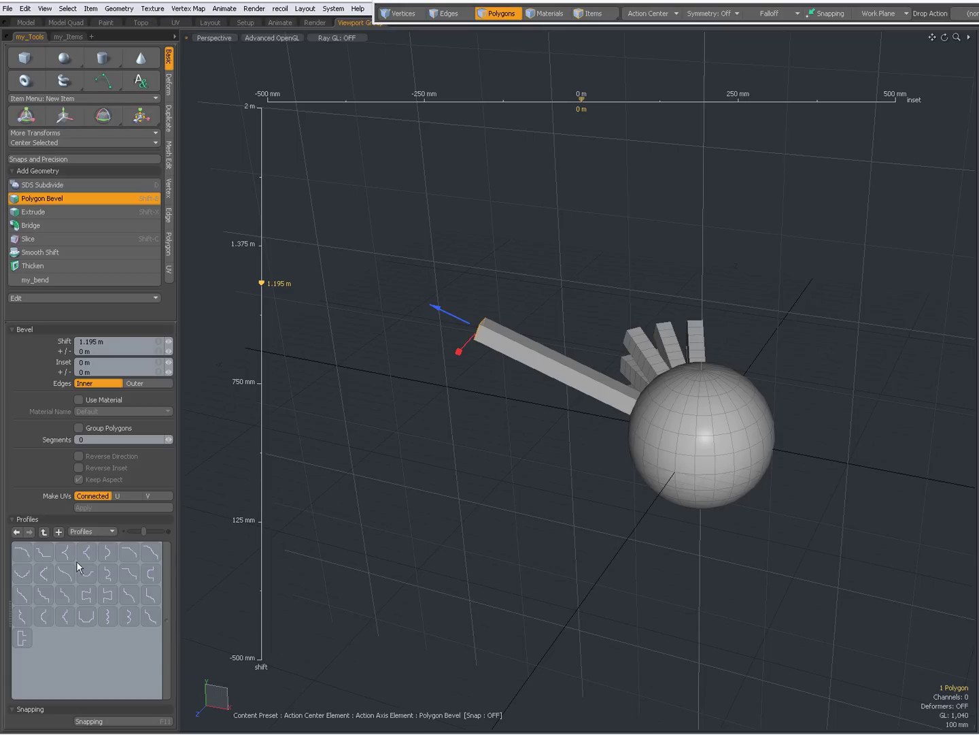
{"action": "left_click", "coordinate": [12, 521]}
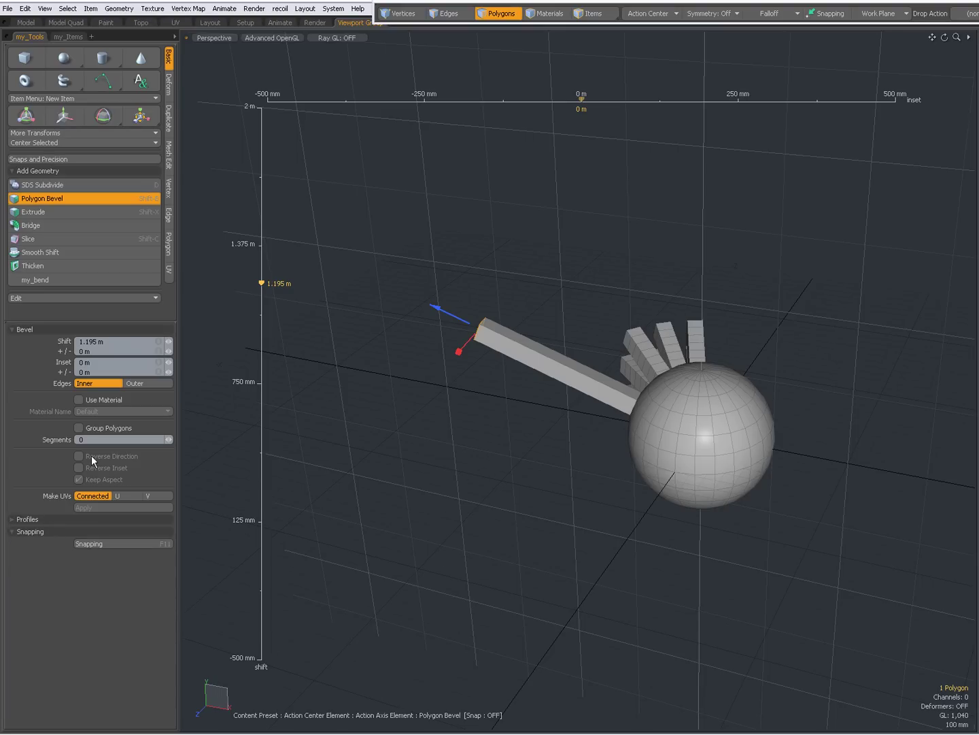
- Bevel the long arm's end polygon by a 125 mm shift and repeat the same bevel several times
{"action": "left_click_drag", "start_coordinate": [472, 467], "coordinate": [488, 488], "text": "alt"}
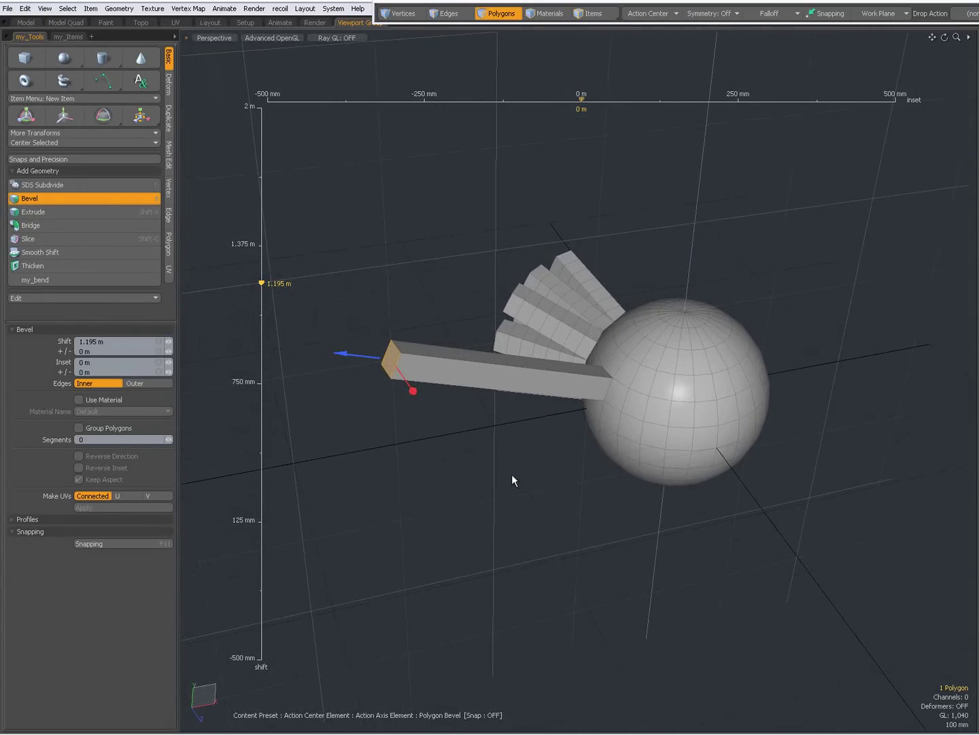
{"action": "scroll", "coordinate": [511, 474], "scroll_direction": "down", "scroll_amount": 2}
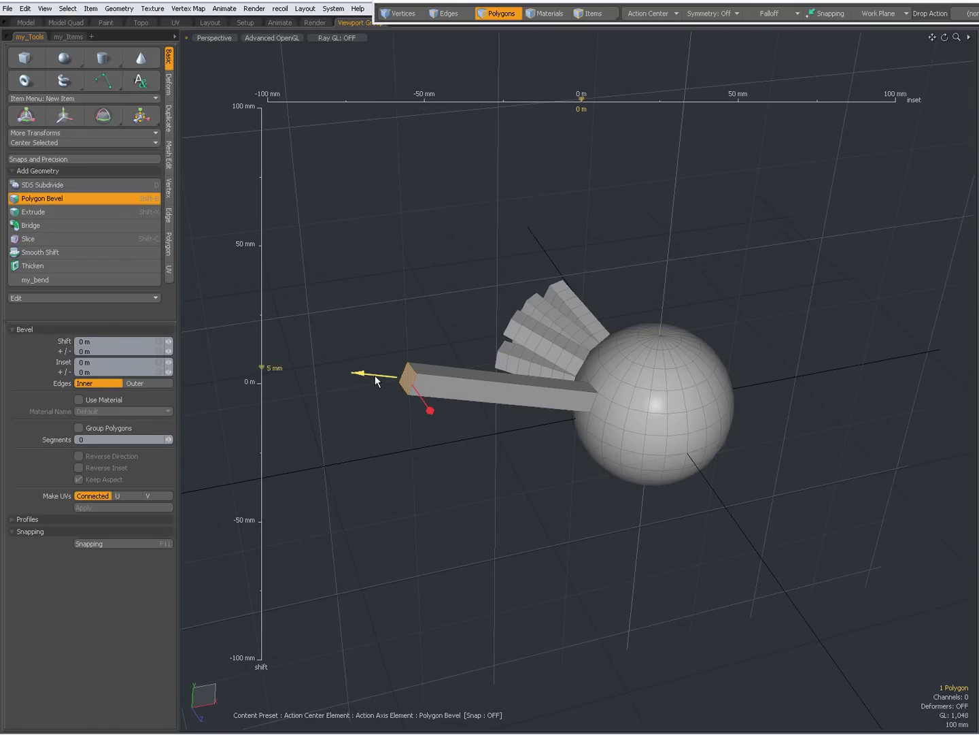
{"action": "left_click_drag", "start_coordinate": [374, 375], "coordinate": [457, 450]}
{"action": "middle_click", "coordinate": [498, 474], "text": "shift"}
{"action": "middle_click", "coordinate": [499, 474], "text": "shift"}
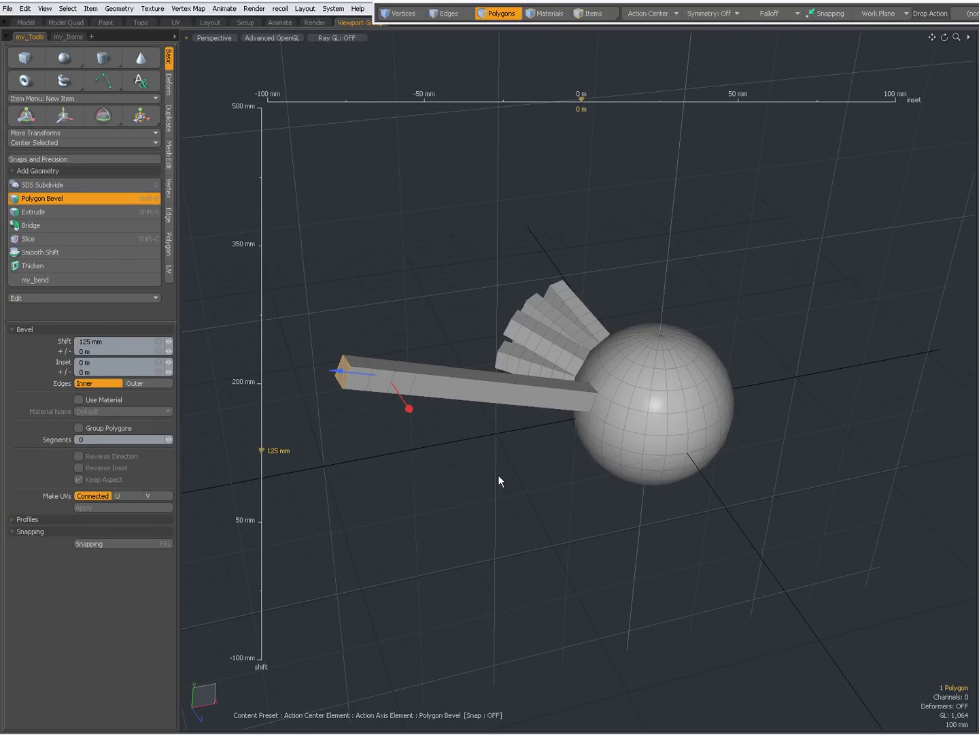
{"action": "middle_click", "coordinate": [498, 474], "text": "shift"}
{"action": "middle_click", "coordinate": [498, 474], "text": "shift"}
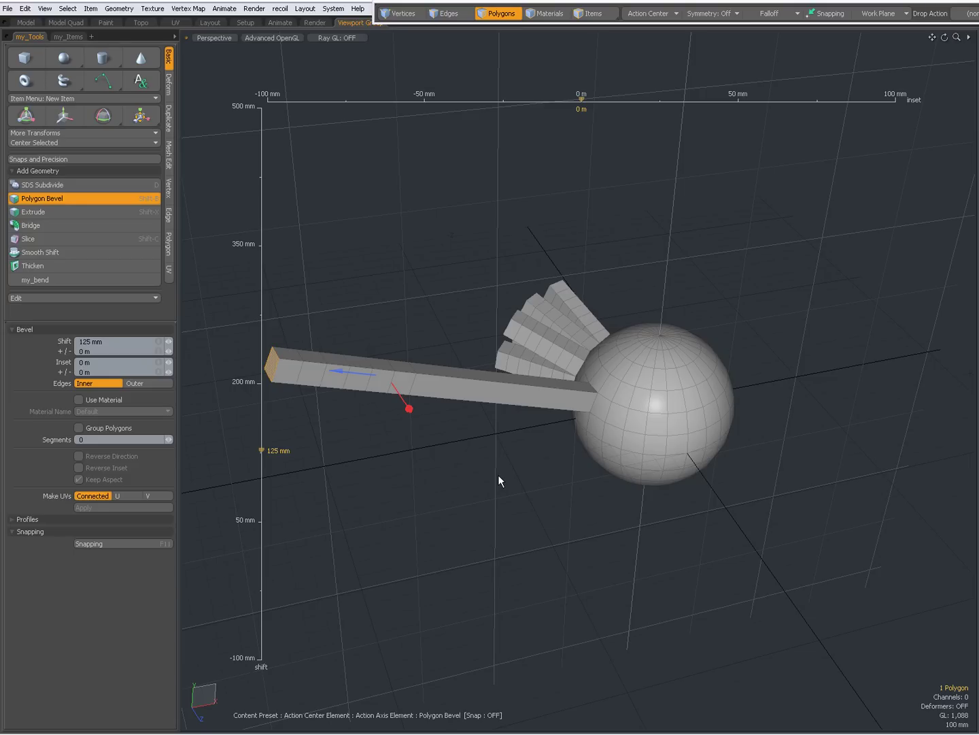
- Taper the arm's end with a repeated bevel using a 19 mm inset, and finish the Bevel tool
{"action": "left_click_drag", "start_coordinate": [481, 474], "coordinate": [569, 490], "text": "alt"}
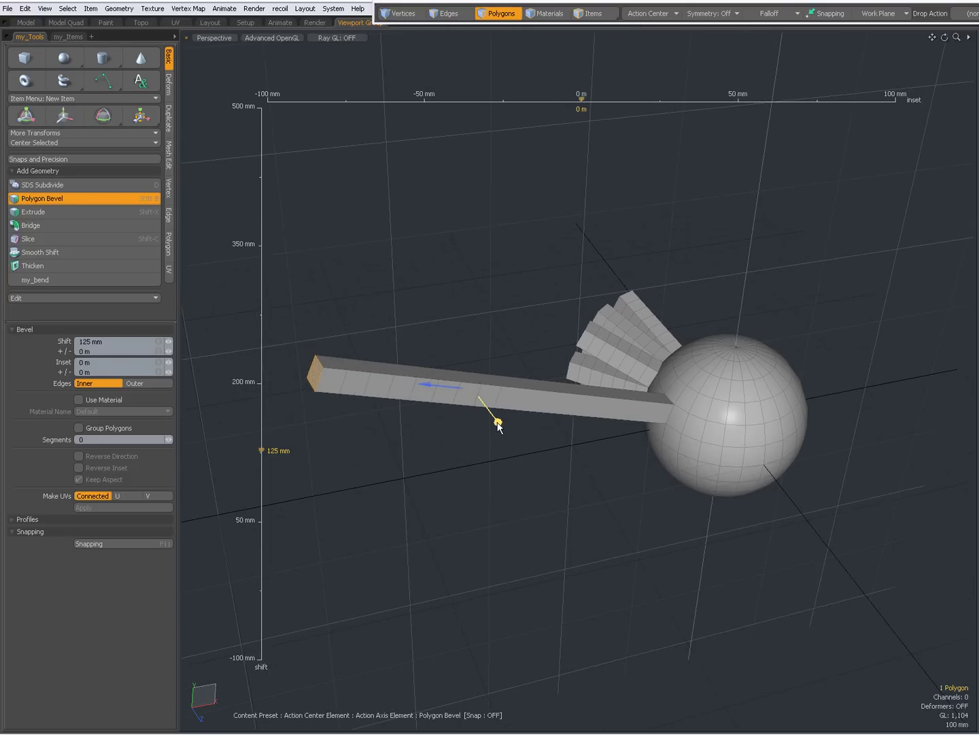
{"action": "left_click_drag", "start_coordinate": [498, 423], "coordinate": [463, 466]}
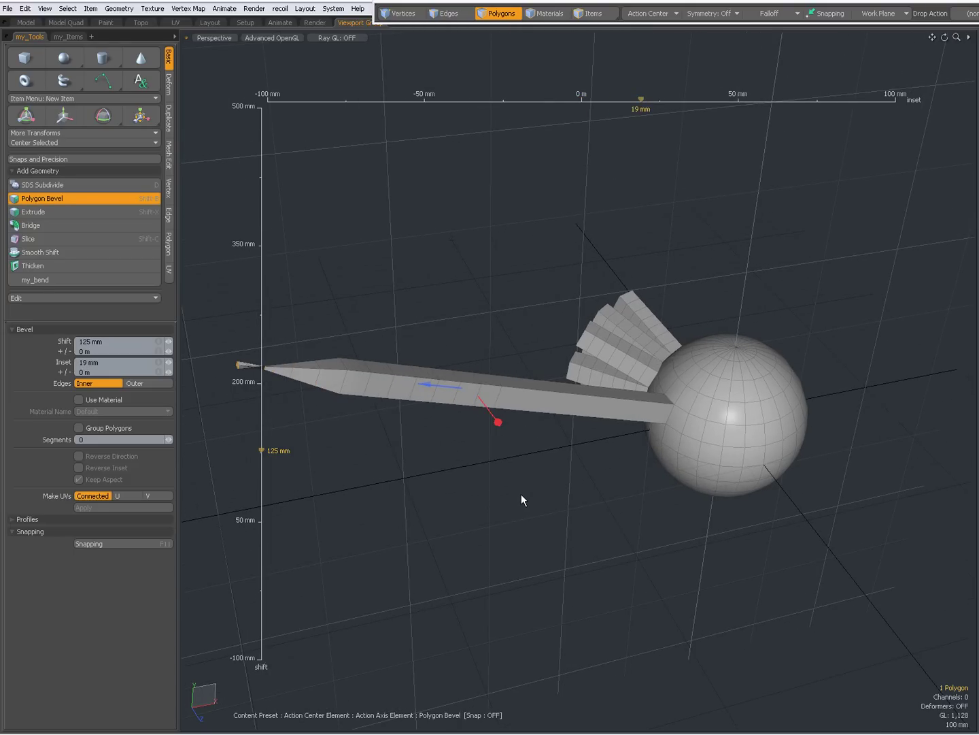
{"action": "key", "text": "space"}
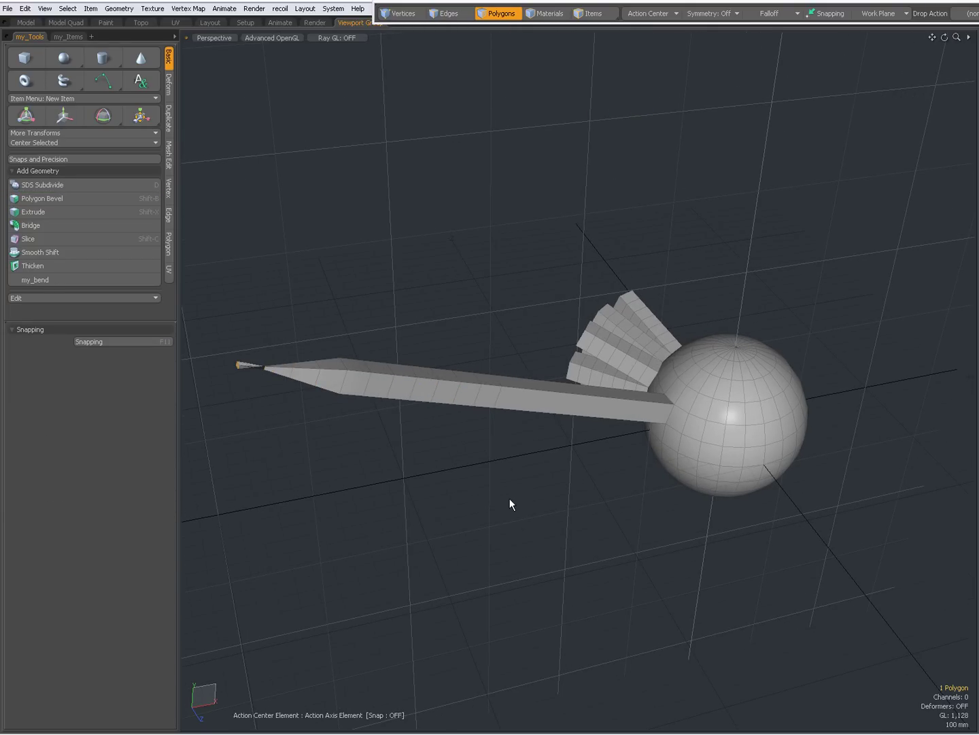
- Close the current scene without saving and add a unit cube in the empty scene
{"action": "key", "text": "ctrl+w"}
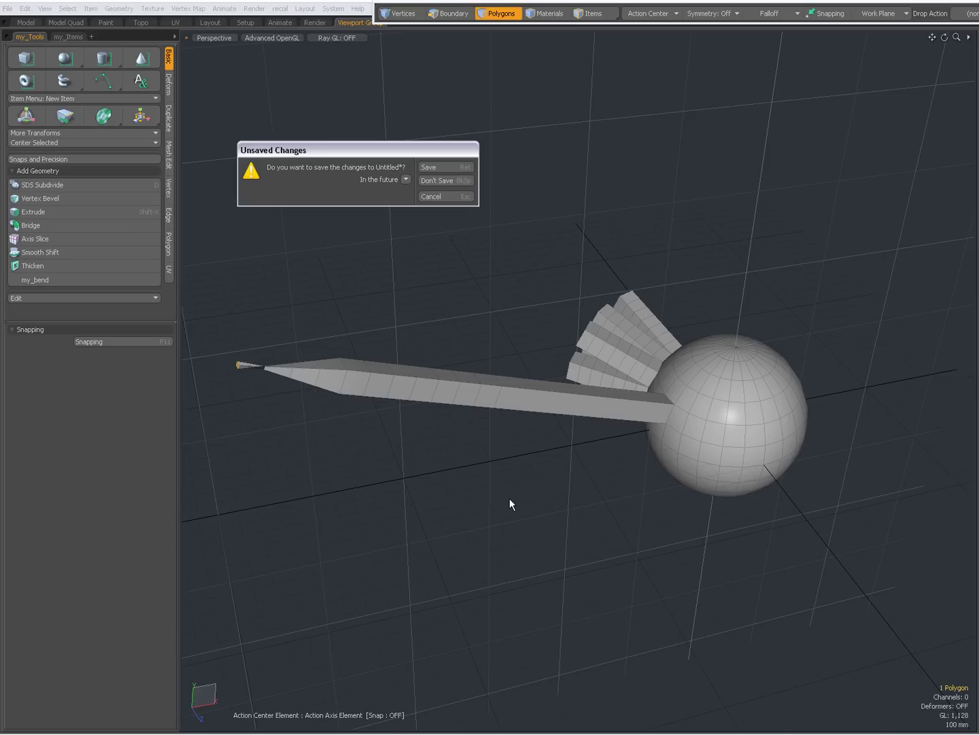
{"action": "key", "text": "BackSpace"}
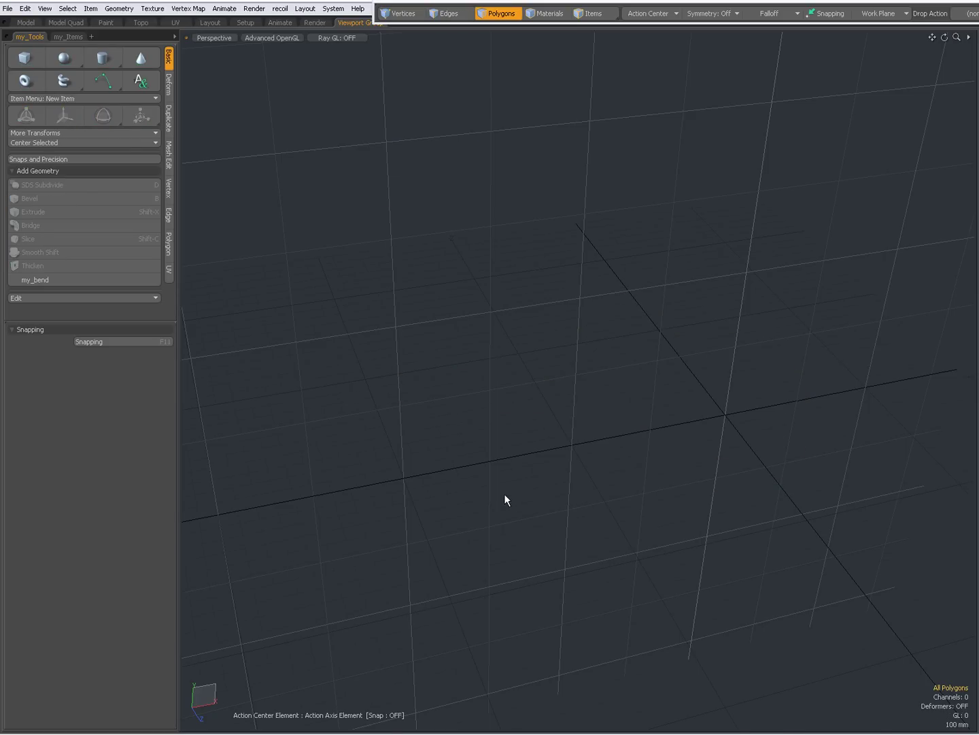
{"action": "left_click", "coordinate": [45, 67]}
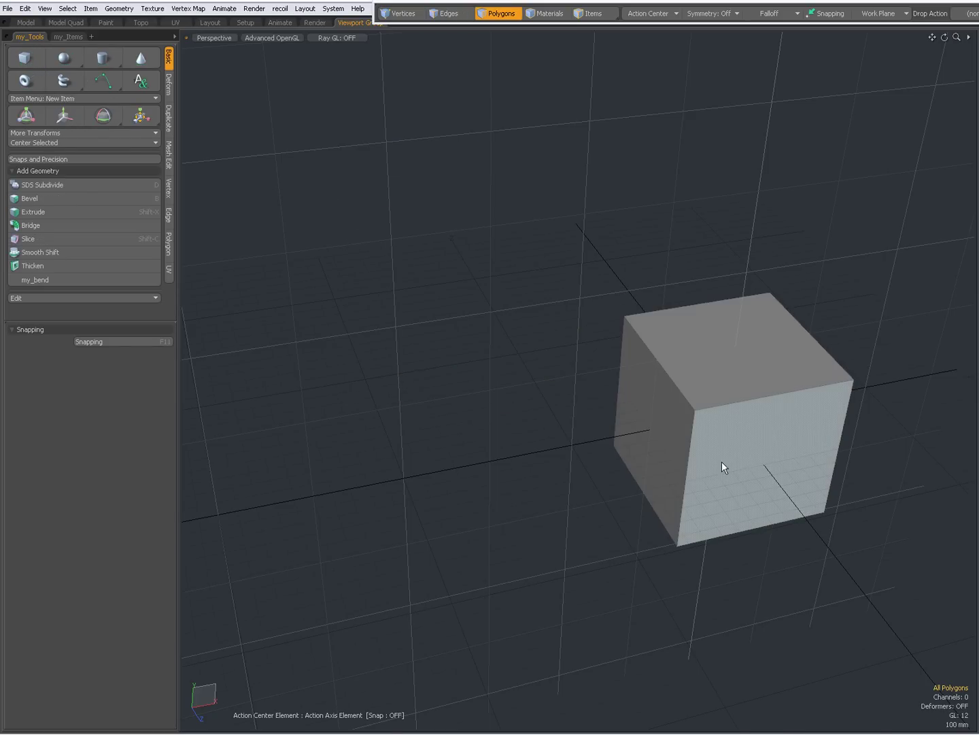
- Select the cube's top polygon and its two adjacent side polygons
{"action": "left_click_drag", "start_coordinate": [721, 462], "coordinate": [525, 455], "text": "alt"}
{"action": "left_click", "coordinate": [568, 389]}
{"action": "left_click_drag", "start_coordinate": [597, 419], "coordinate": [499, 378], "text": "shift"}
- Smooth Shift the three cube polygons with Sharp off, offset 630 mm, scale 1.0 and maximum smoothing angle 89.5°
{"action": "left_click", "coordinate": [169, 238]}
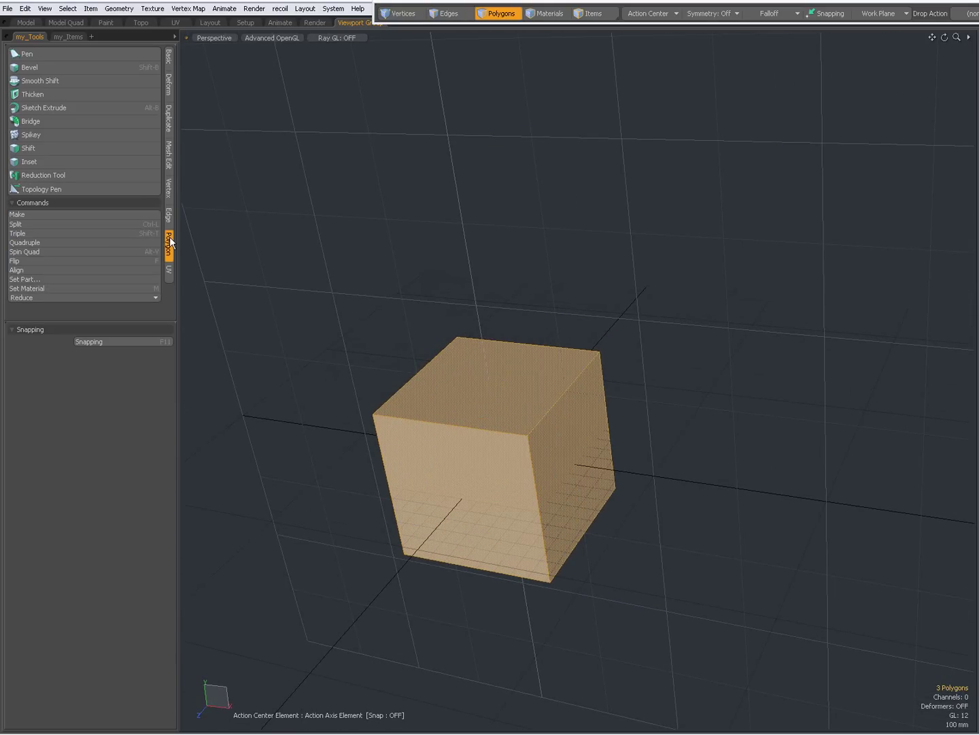
{"action": "left_click", "coordinate": [67, 82]}
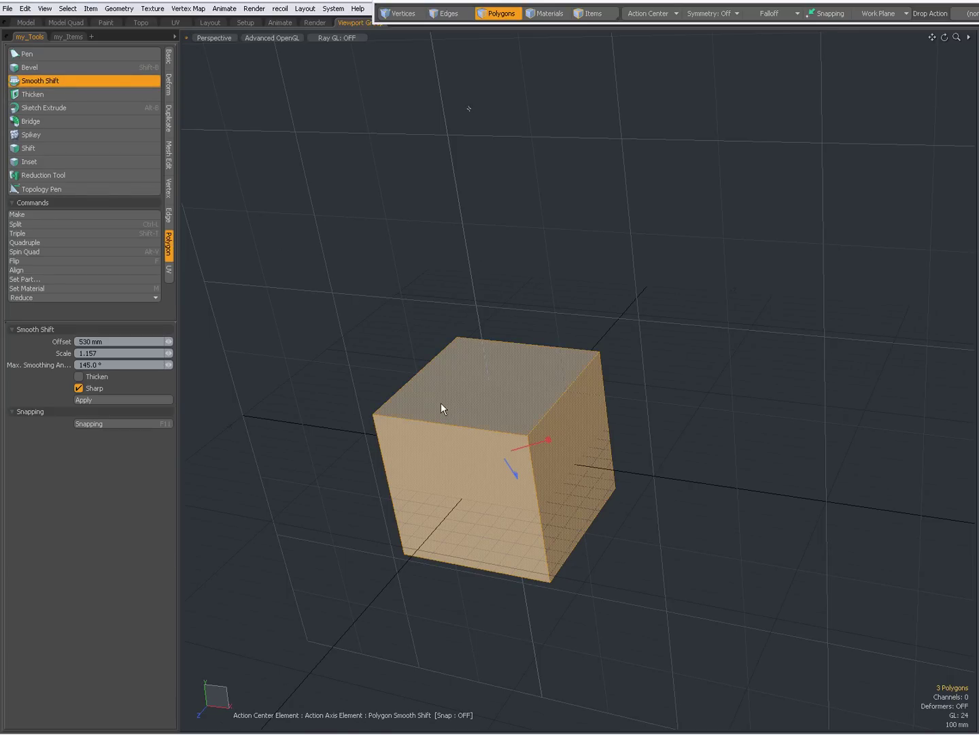
{"action": "scroll", "coordinate": [492, 446], "scroll_direction": "down", "scroll_amount": 2}
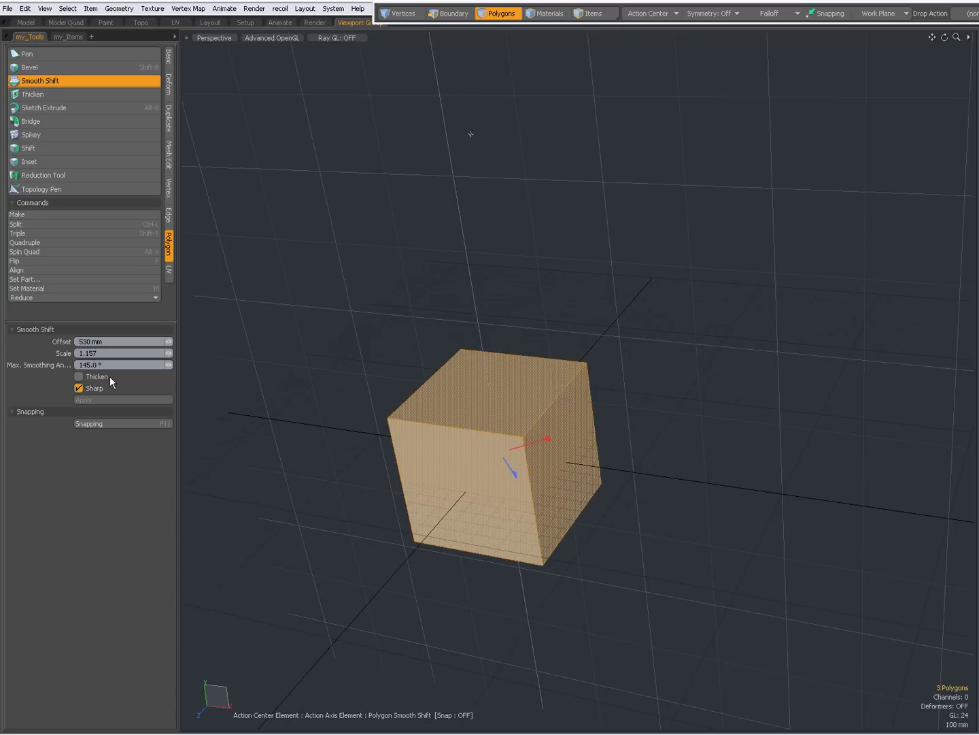
{"action": "key", "text": "ctrl+d"}
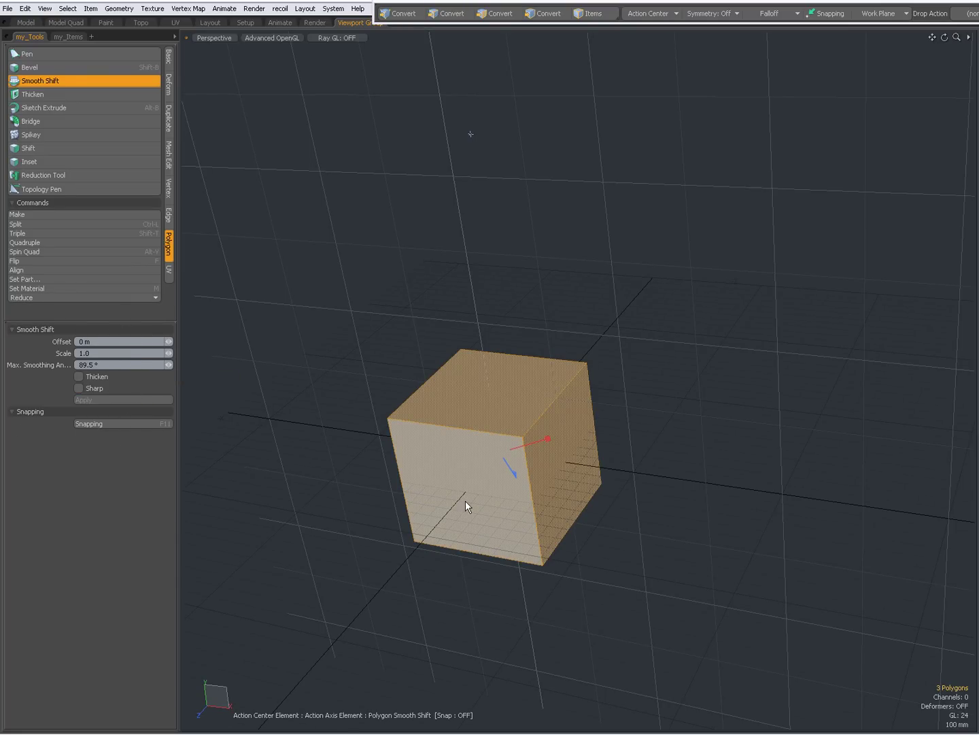
{"action": "left_click_drag", "start_coordinate": [465, 501], "coordinate": [197, 422], "text": "alt"}
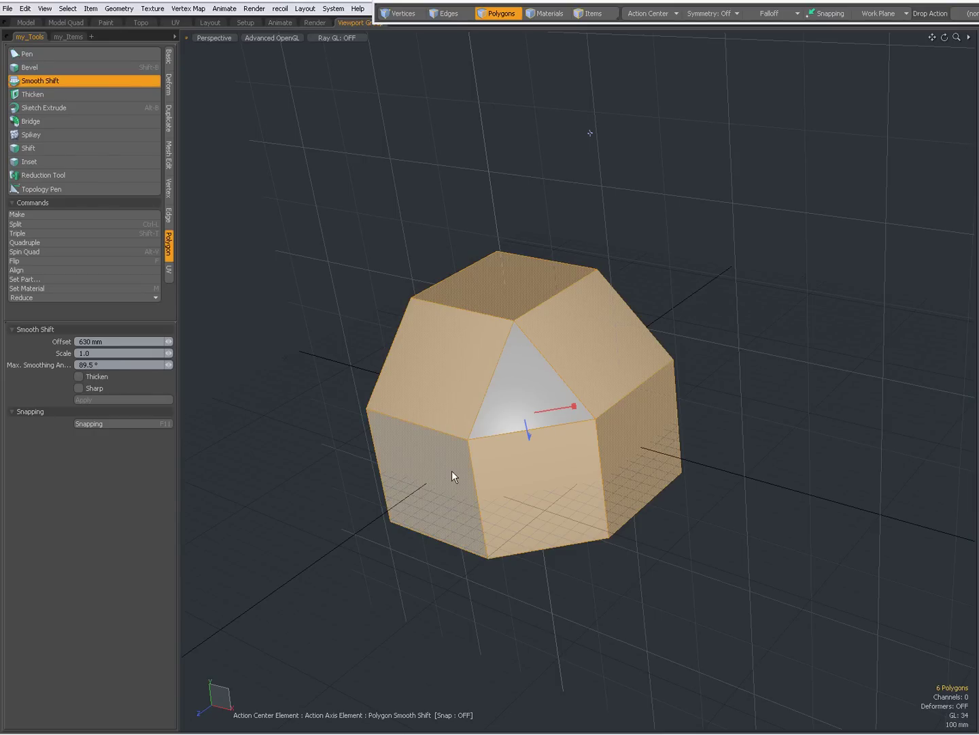
- Scale the smooth shift to 1.025 and compare maximum smoothing angles of 0° and 145°
{"action": "left_click_drag", "start_coordinate": [420, 479], "coordinate": [75, 376], "text": "alt"}
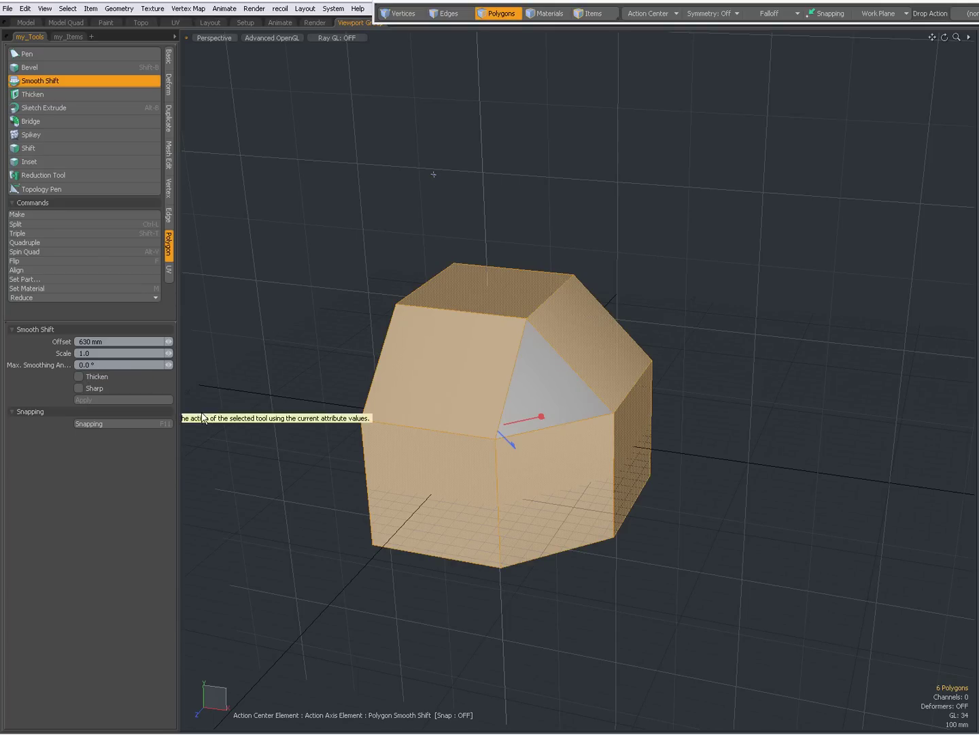
{"action": "left_click_drag", "start_coordinate": [536, 417], "coordinate": [536, 417]}
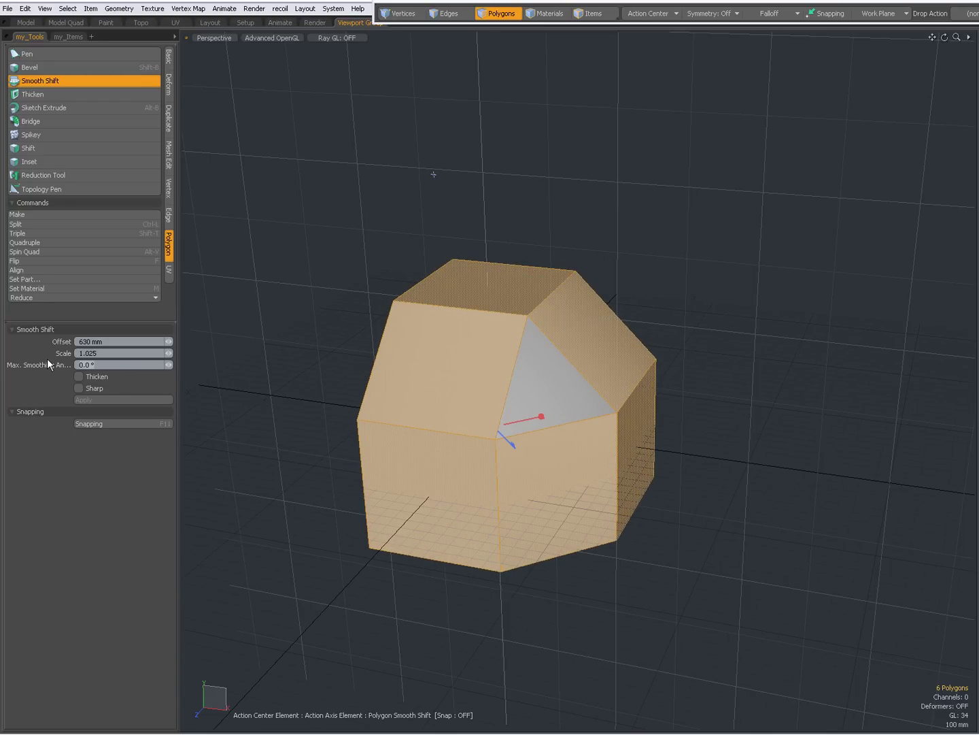
{"action": "type", "text": "145"}
{"action": "key", "text": "Return"}
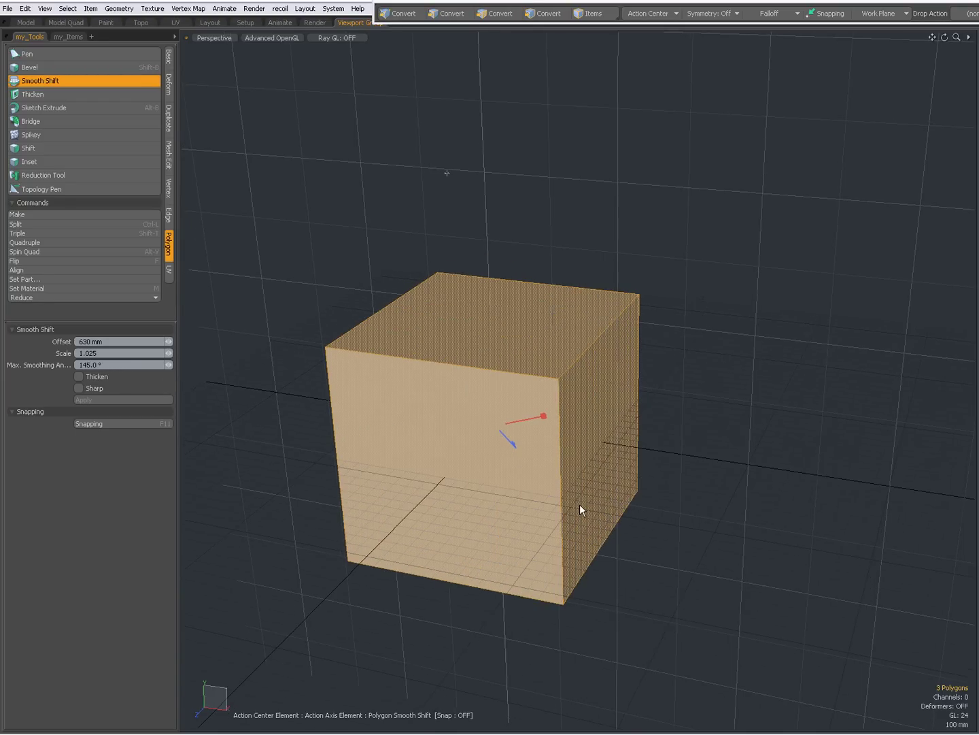
{"action": "left_click_drag", "start_coordinate": [582, 509], "coordinate": [603, 336], "text": "alt"}
{"action": "left_click_drag", "start_coordinate": [483, 407], "coordinate": [432, 432], "text": "alt"}
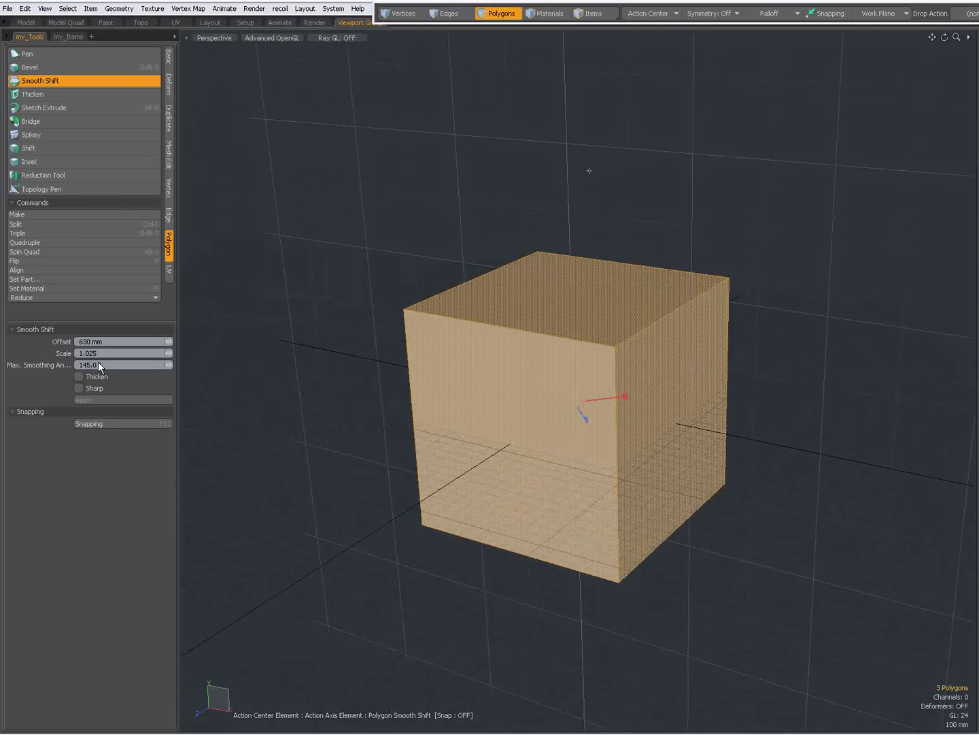
- Set the maximum smoothing angle back to 0° and examine the split corner faces from several sides
{"action": "left_click", "coordinate": [75, 364]}
{"action": "type", "text": "0"}
{"action": "key", "text": "Return"}
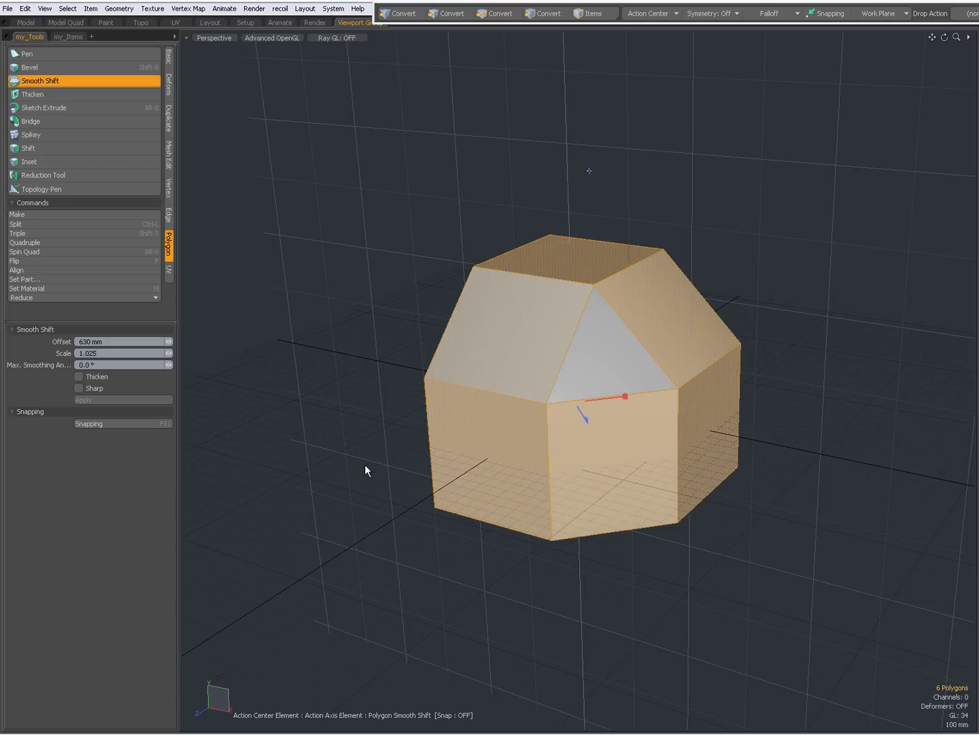
{"action": "left_click_drag", "start_coordinate": [365, 465], "coordinate": [640, 427], "text": "alt"}
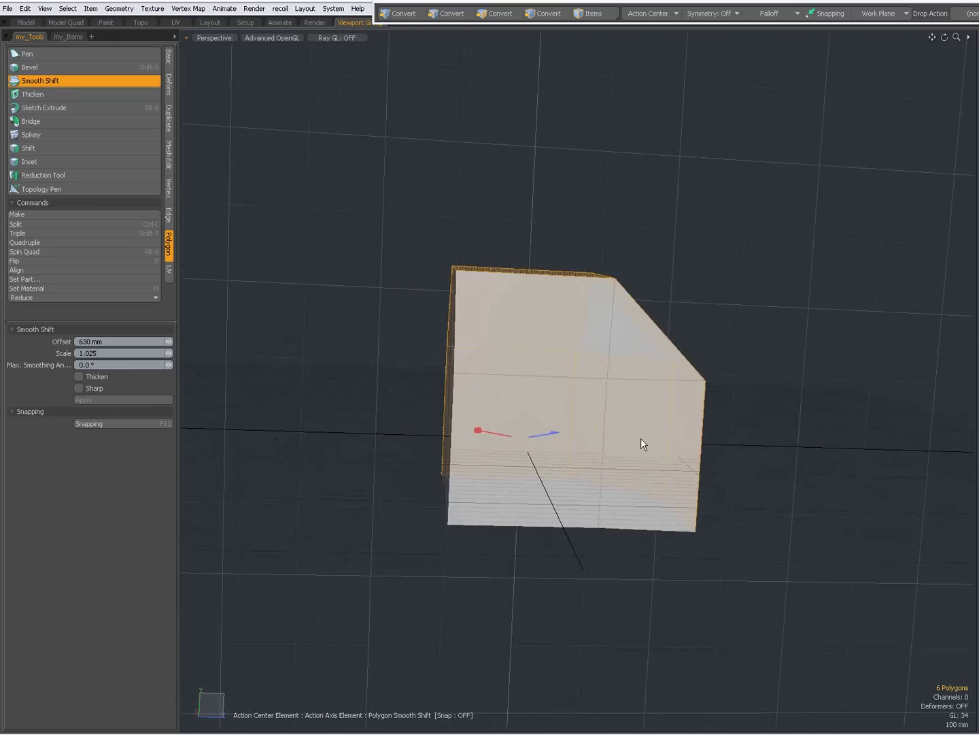
{"action": "mouse_move", "coordinate": [634, 352]}
{"action": "left_mouse_down", "text": "alt"}
{"action": "mouse_move", "coordinate": [551, 375]}
{"action": "mouse_move", "coordinate": [656, 378]}
{"action": "mouse_move", "coordinate": [642, 351]}
{"action": "left_mouse_up", "text": "alt"}
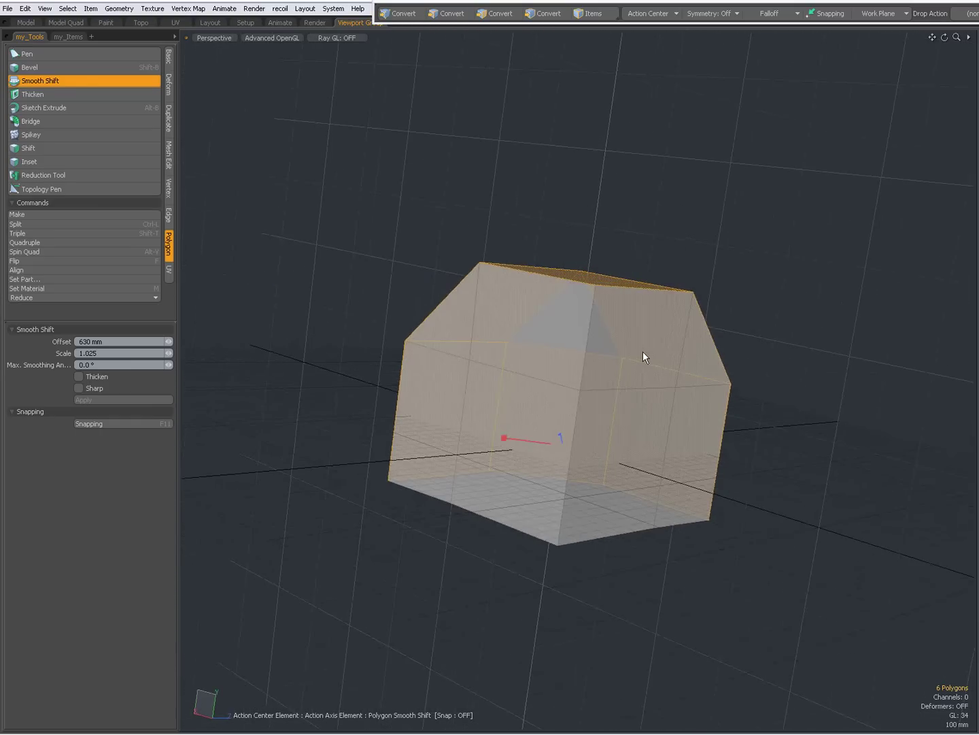
{"action": "left_click_drag", "start_coordinate": [456, 350], "coordinate": [530, 493], "text": "alt"}
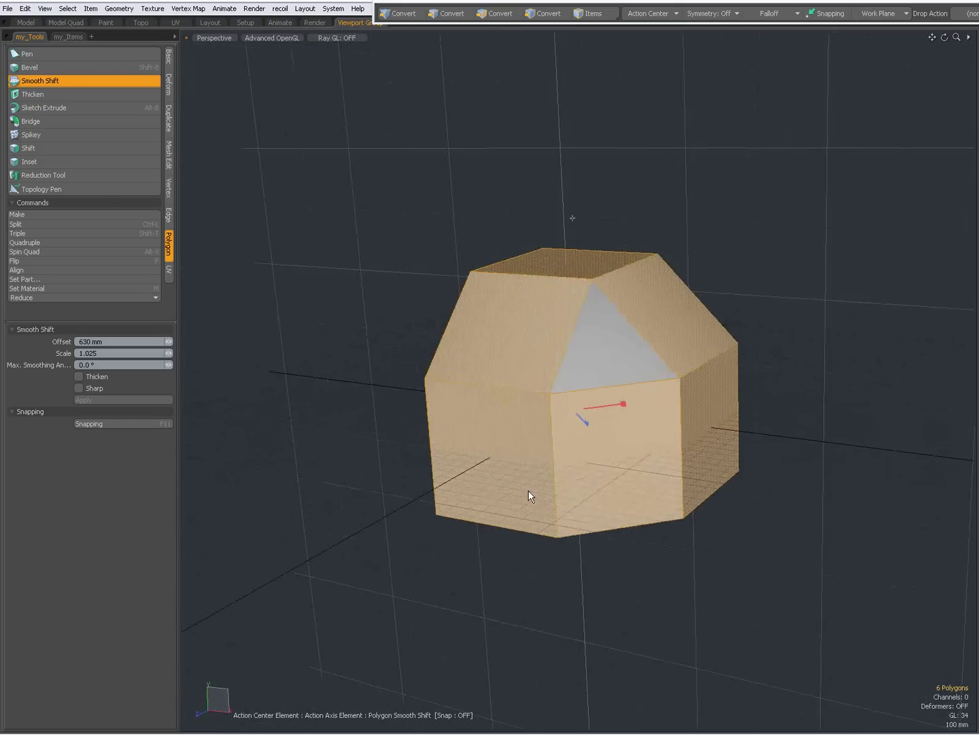
- Increase the smooth shift offset to 1.985 m and reduce its scale to 0.559
{"action": "left_click_drag", "start_coordinate": [621, 402], "coordinate": [663, 450]}
{"action": "left_click_drag", "start_coordinate": [620, 486], "coordinate": [568, 461], "text": "alt"}
{"action": "scroll", "coordinate": [608, 460], "scroll_direction": "up", "scroll_amount": 5}
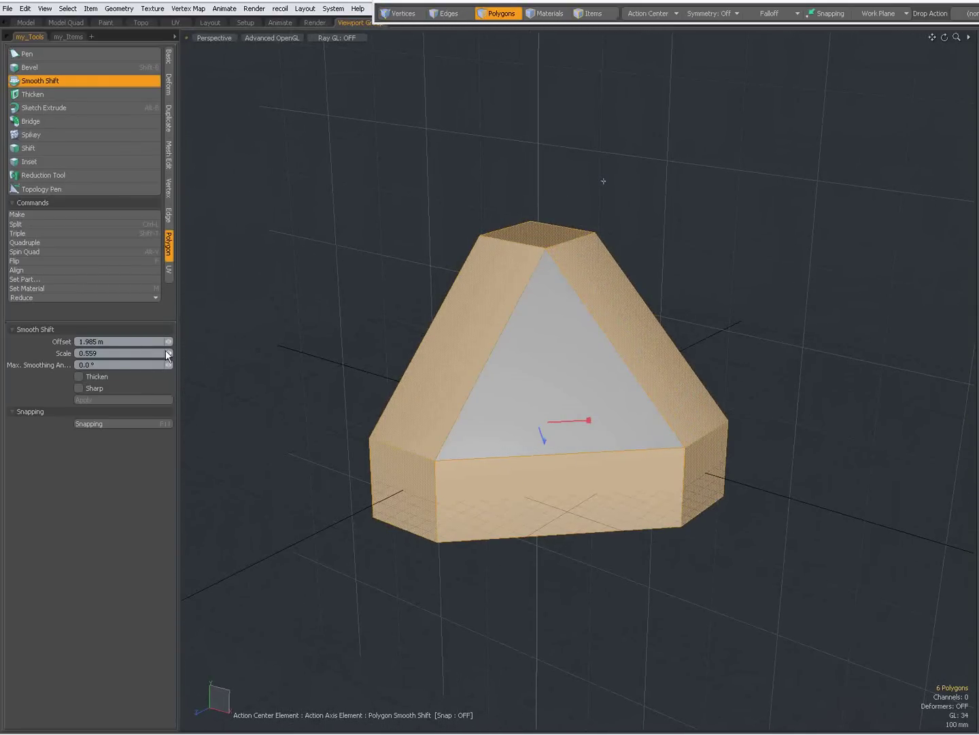
- Compare the larger smooth shift at maximum smoothing angles of 145° and 90°
{"action": "type", "text": "145"}
{"action": "key", "text": "Return"}
{"action": "left_click_drag", "start_coordinate": [574, 472], "coordinate": [517, 444], "text": "alt"}
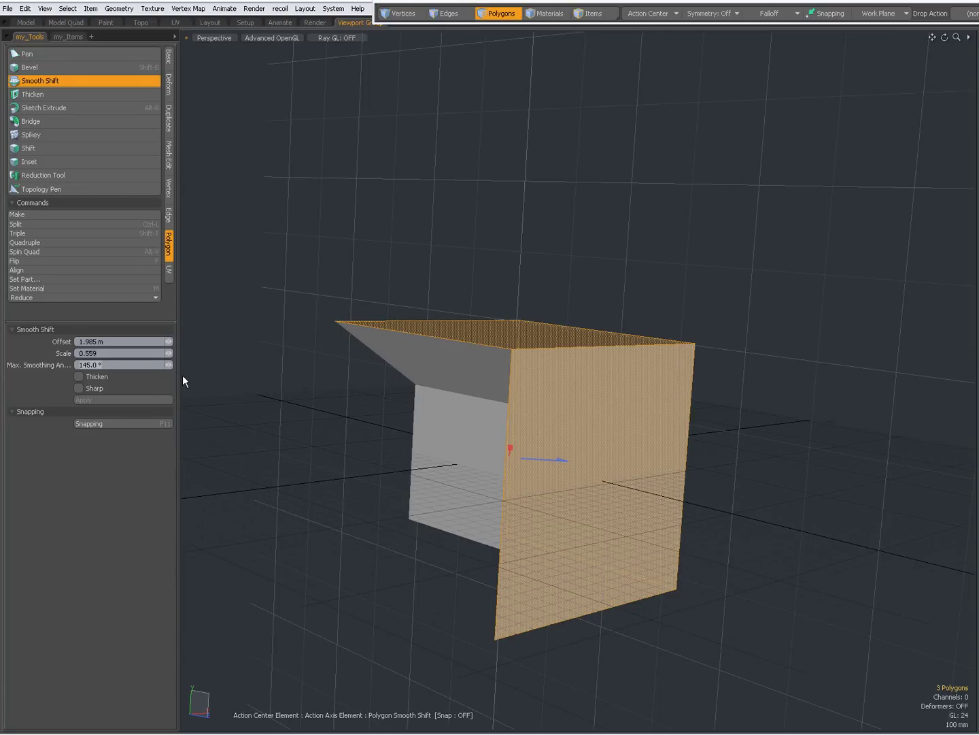
{"action": "type", "text": "90"}
{"action": "key", "text": "Return"}
{"action": "left_click_drag", "start_coordinate": [800, 491], "coordinate": [408, 401], "text": "alt"}
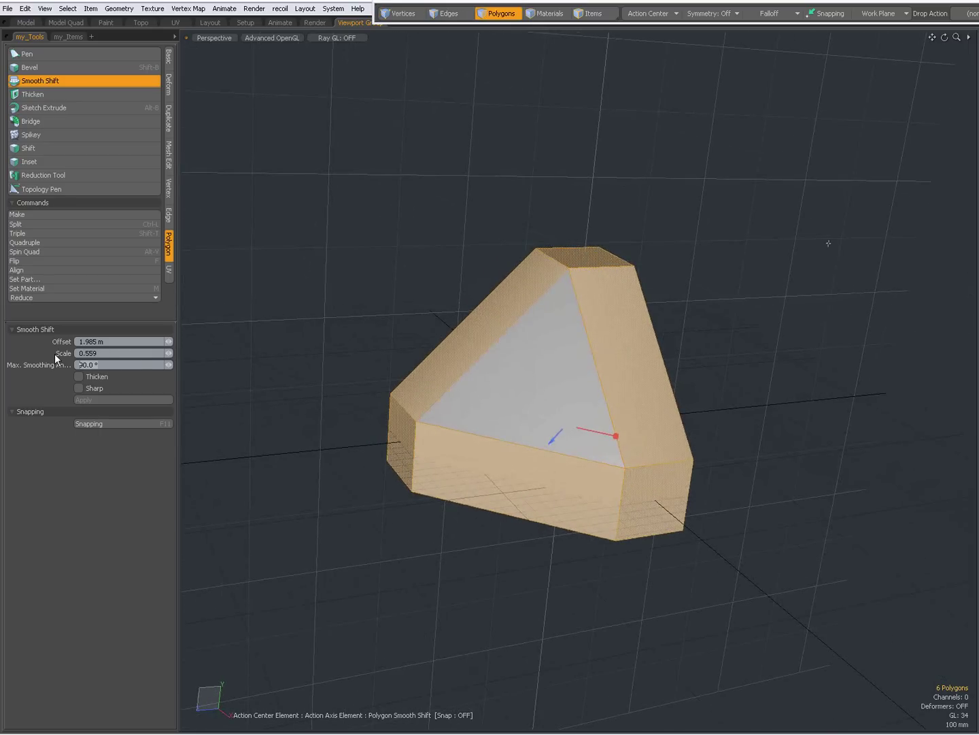
- Compare maximum smoothing angles of 0° and 145°, and raise the smooth shift offset to 2.08 m
{"action": "type", "text": "0"}
{"action": "key", "text": "Return"}
{"action": "type", "text": "145"}
{"action": "key", "text": "Return"}
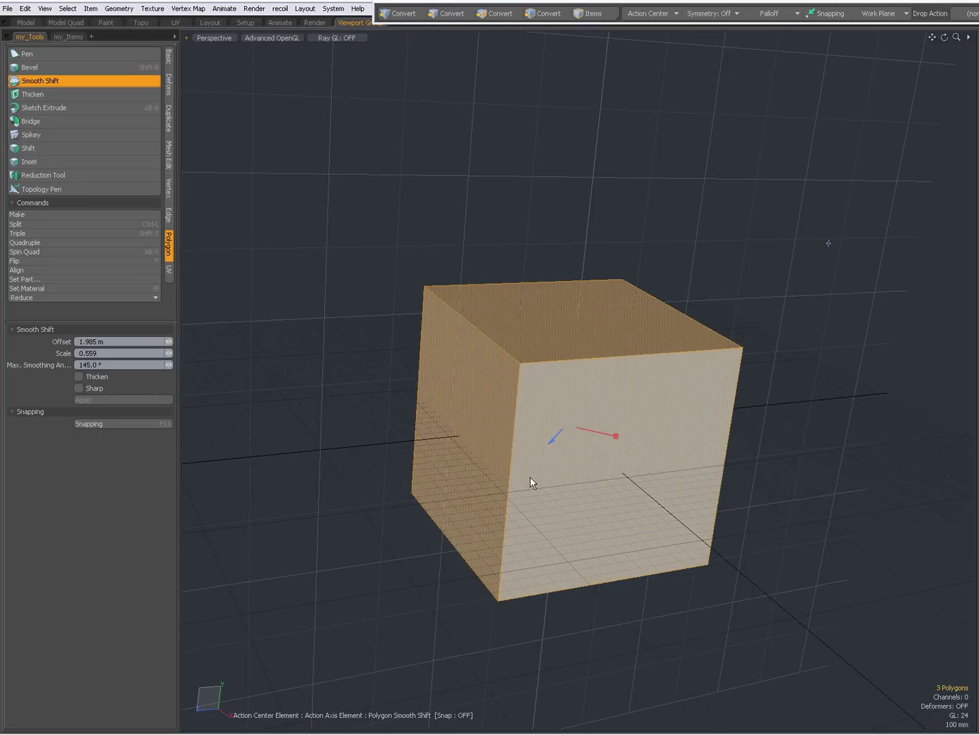
{"action": "left_click_drag", "start_coordinate": [530, 481], "coordinate": [652, 463], "text": "alt"}
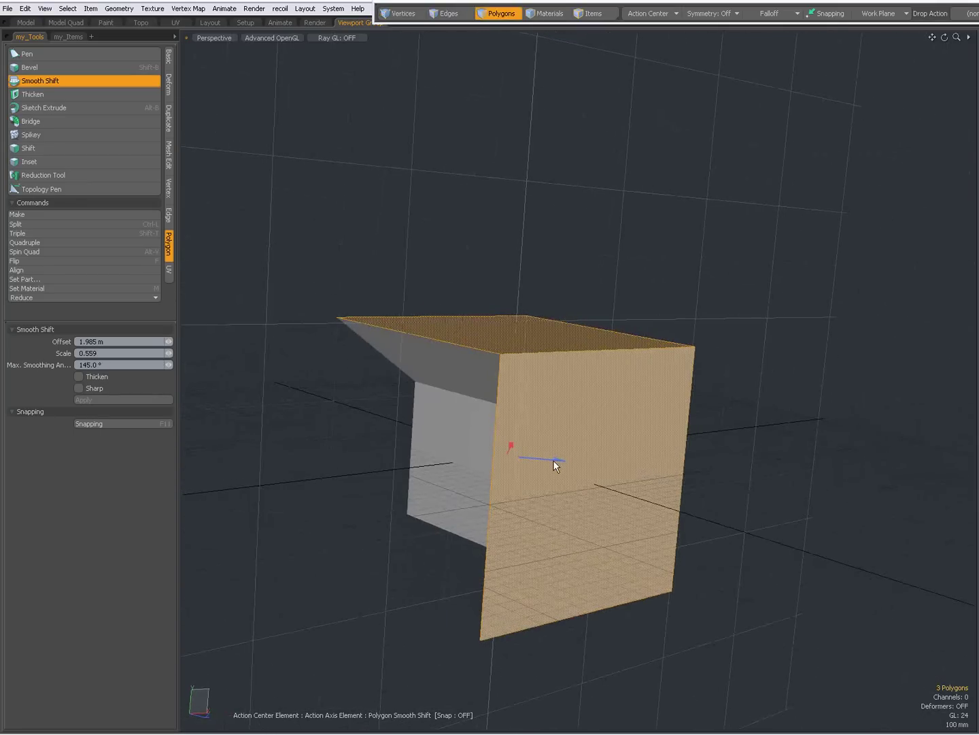
{"action": "left_click_drag", "start_coordinate": [553, 460], "coordinate": [603, 428], "text": "alt"}
{"action": "left_click_drag", "start_coordinate": [532, 438], "coordinate": [584, 425], "text": "alt"}
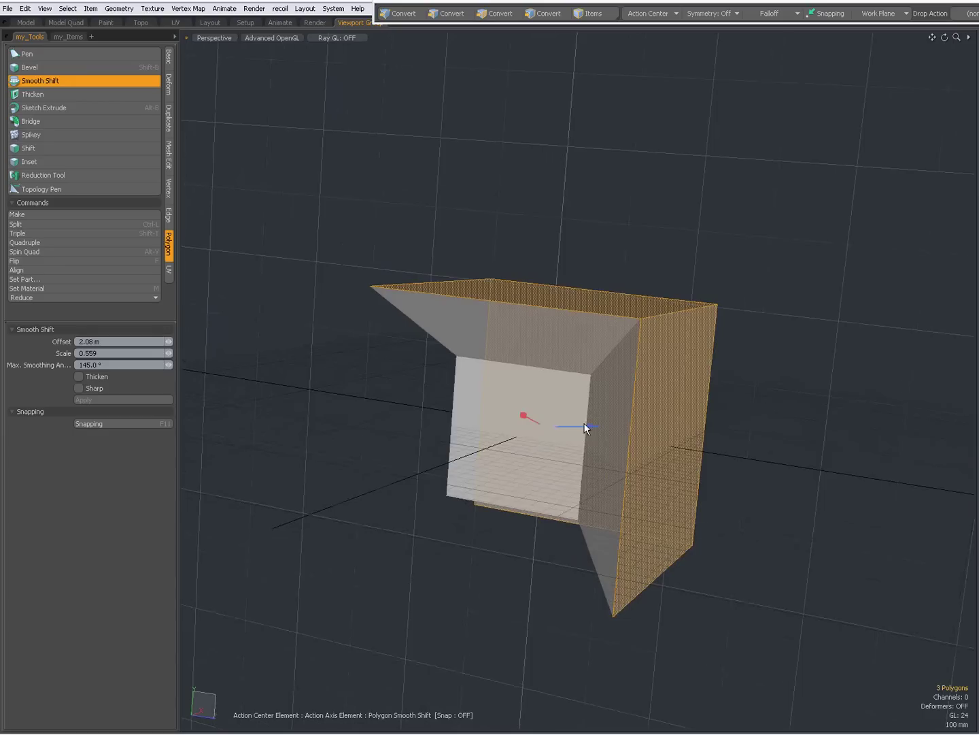
- Set the maximum smoothing angle to 0° and examine the 2.08 m smooth shift from all around
{"action": "type", "text": "0"}
{"action": "key", "text": "Return"}
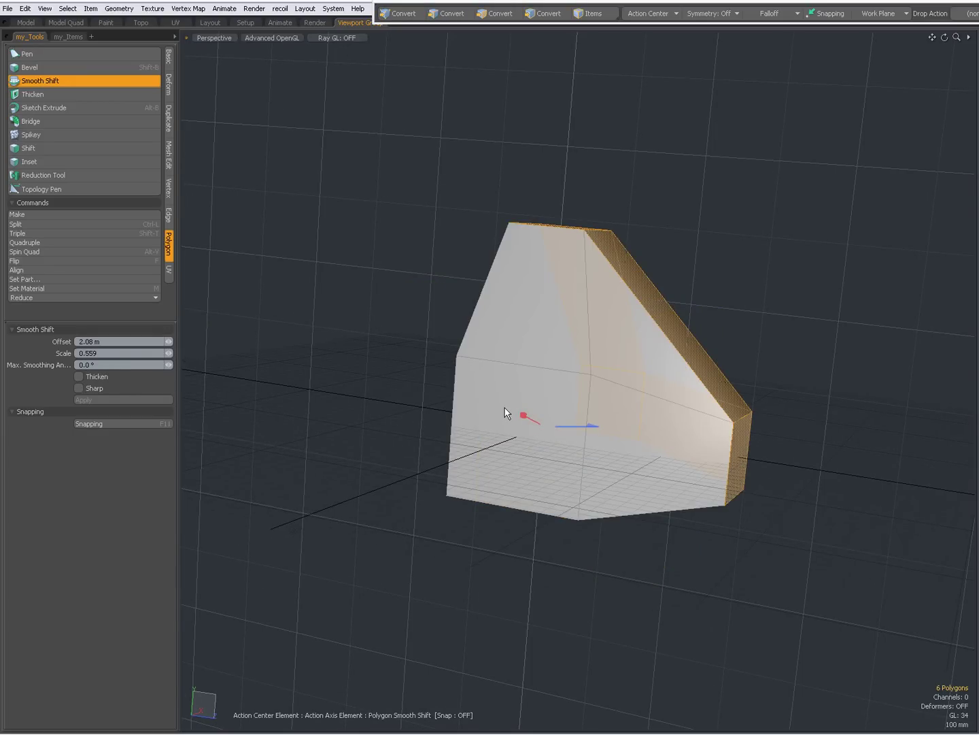
{"action": "left_click_drag", "start_coordinate": [507, 410], "coordinate": [633, 438], "text": "alt"}
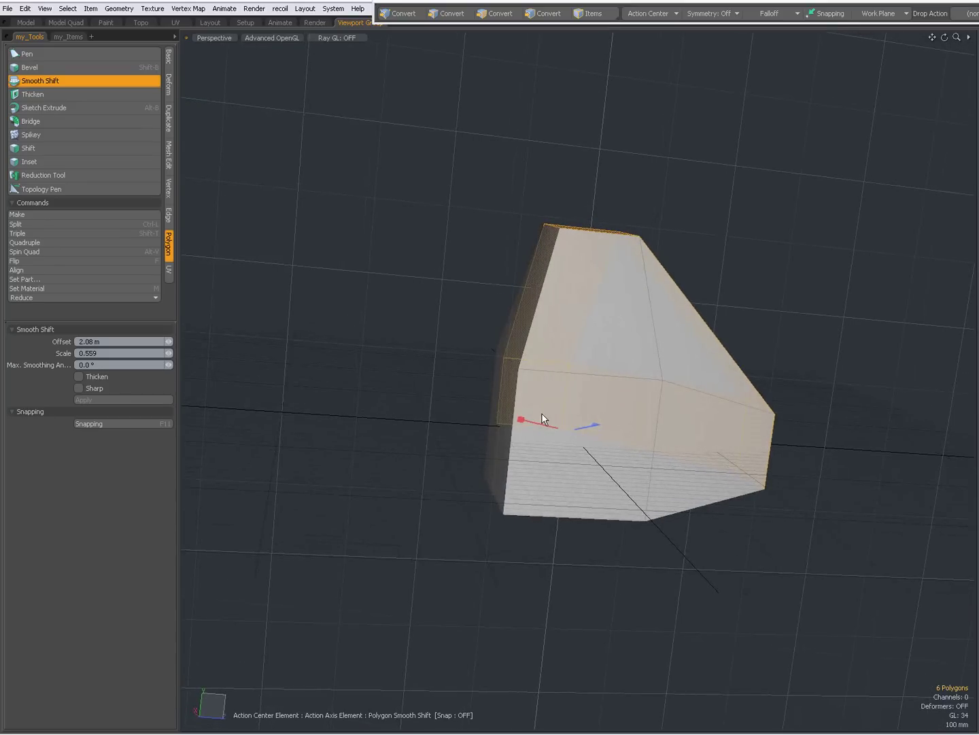
{"action": "left_click_drag", "start_coordinate": [544, 418], "coordinate": [505, 495], "text": "alt"}
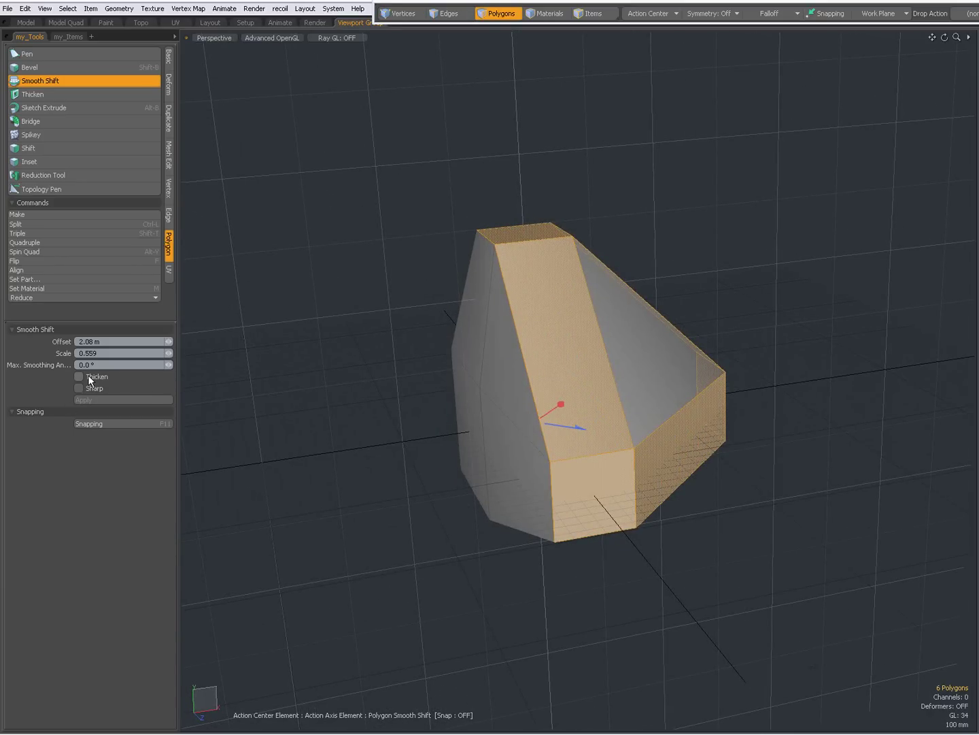
{"action": "left_click_drag", "start_coordinate": [501, 439], "coordinate": [674, 452], "text": "alt"}
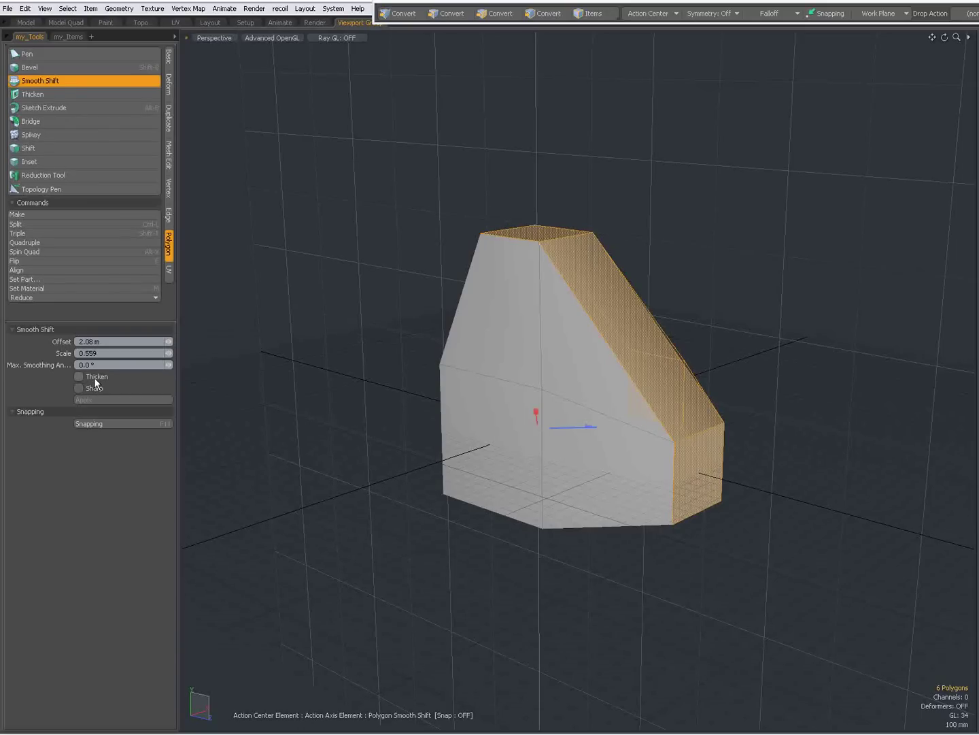
{"action": "left_click_drag", "start_coordinate": [463, 411], "coordinate": [246, 389], "text": "alt"}
- Turn on Sharp for the 0° smooth shift and compare the shape with the option off and on
{"action": "left_click", "coordinate": [79, 388]}
{"action": "mouse_move", "coordinate": [613, 449]}
{"action": "left_mouse_down", "text": "alt"}
{"action": "mouse_move", "coordinate": [651, 463]}
{"action": "mouse_move", "coordinate": [369, 448]}
{"action": "mouse_move", "coordinate": [602, 444]}
{"action": "left_mouse_up", "text": "alt"}
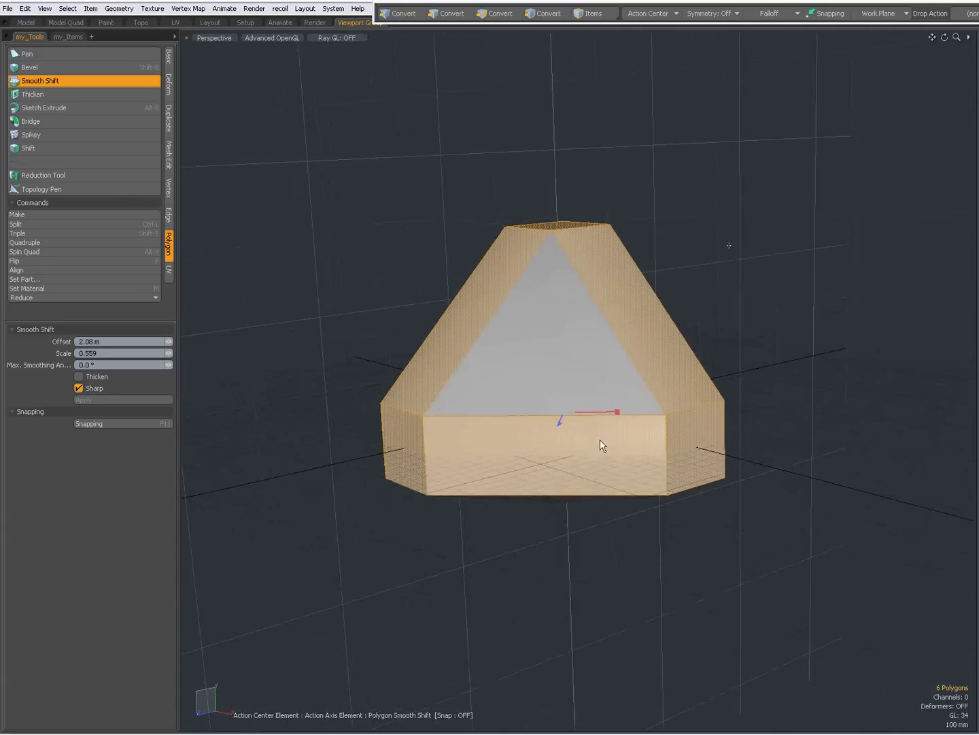
{"action": "left_click", "coordinate": [79, 388]}
{"action": "left_click", "coordinate": [79, 388]}
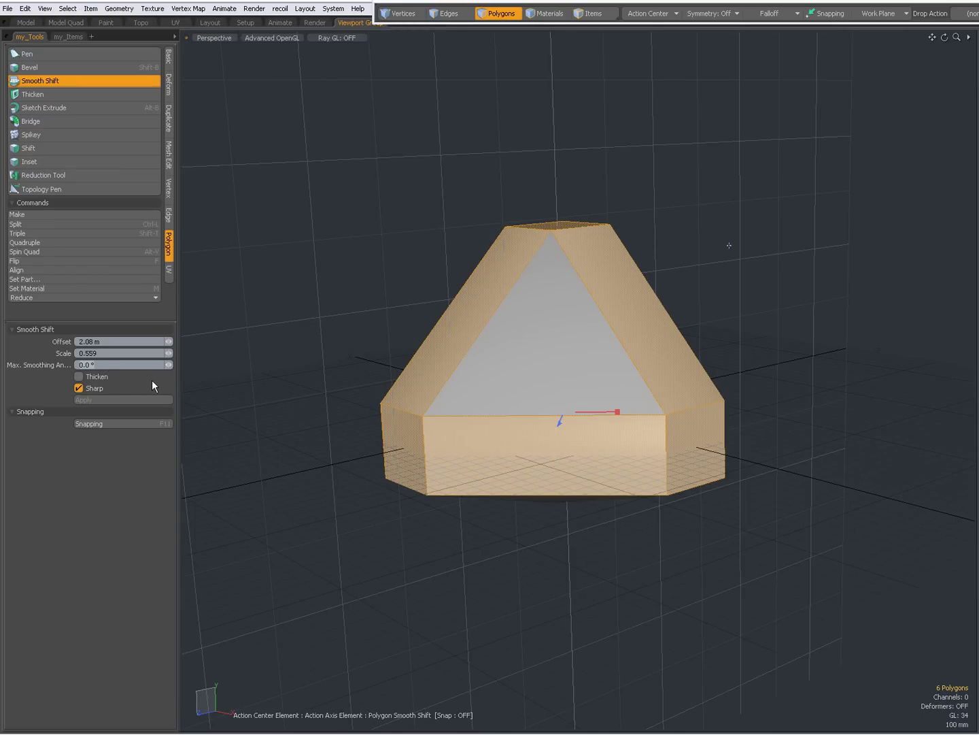
- Set the maximum smoothing angle to 145°, compare Sharp on and off, and finish Smooth Shift with the polygons deselected
{"action": "type", "text": "145"}
{"action": "key", "text": "Return"}
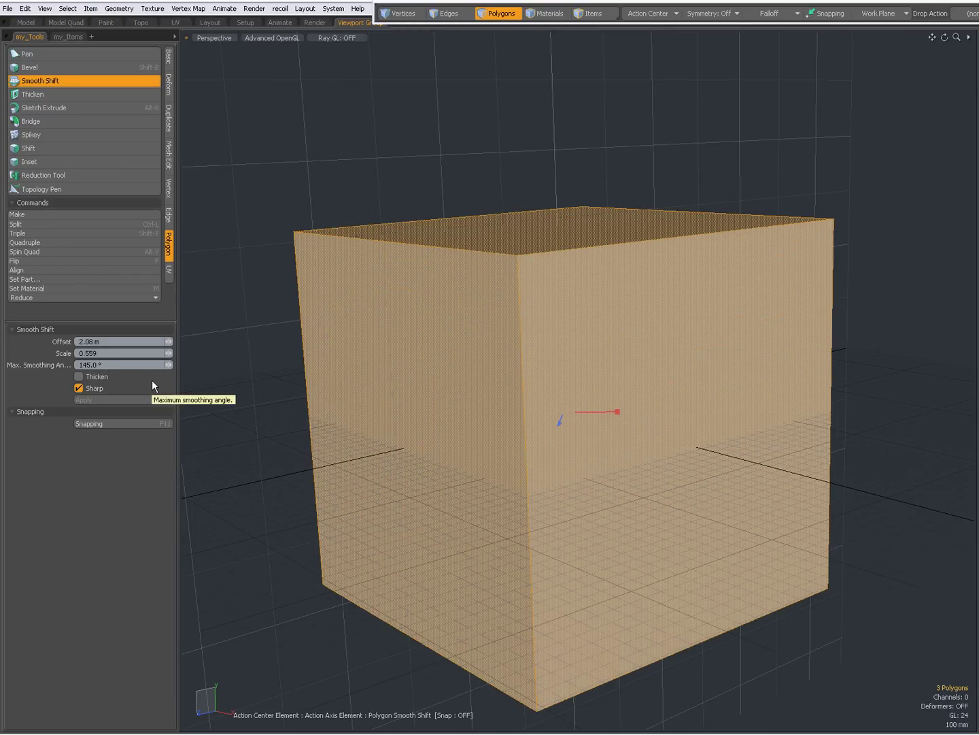
{"action": "left_click", "coordinate": [79, 388]}
{"action": "left_click", "coordinate": [79, 388]}
{"action": "scroll", "coordinate": [475, 413], "scroll_direction": "down", "scroll_amount": 3}
{"action": "left_click_drag", "start_coordinate": [475, 413], "coordinate": [564, 453], "text": "alt"}
{"action": "left_click", "coordinate": [79, 387]}
{"action": "left_click", "coordinate": [78, 388]}
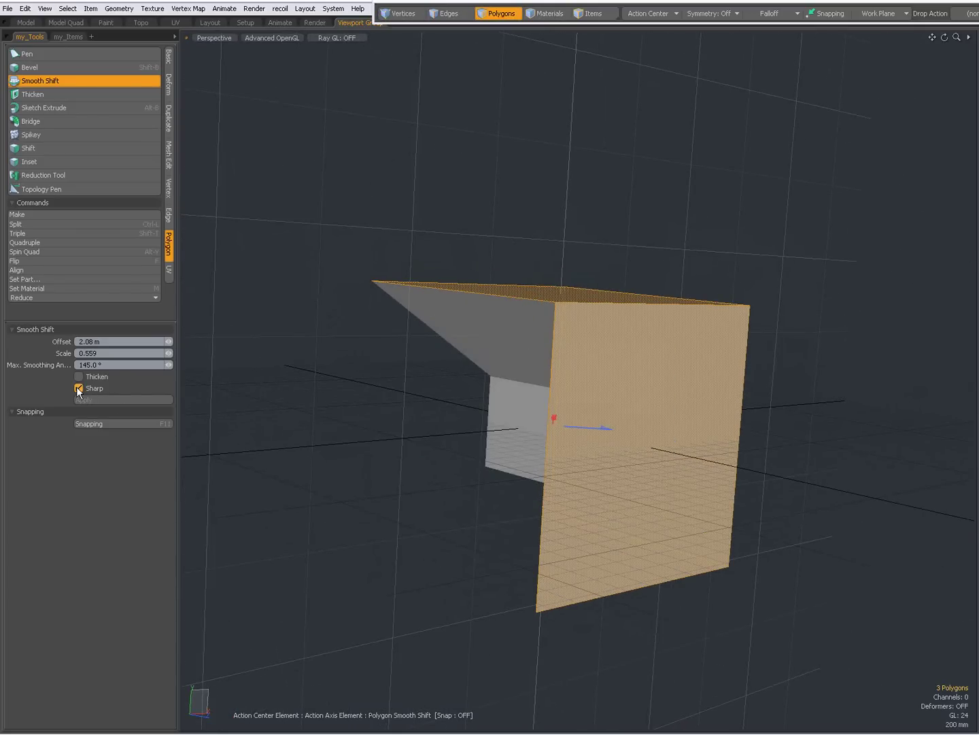
{"action": "left_click", "coordinate": [78, 388]}
{"action": "left_click", "coordinate": [79, 388]}
{"action": "key", "text": "space"}
{"action": "left_click", "coordinate": [402, 396]}
{"action": "left_click_drag", "start_coordinate": [402, 396], "coordinate": [538, 421], "text": "alt"}
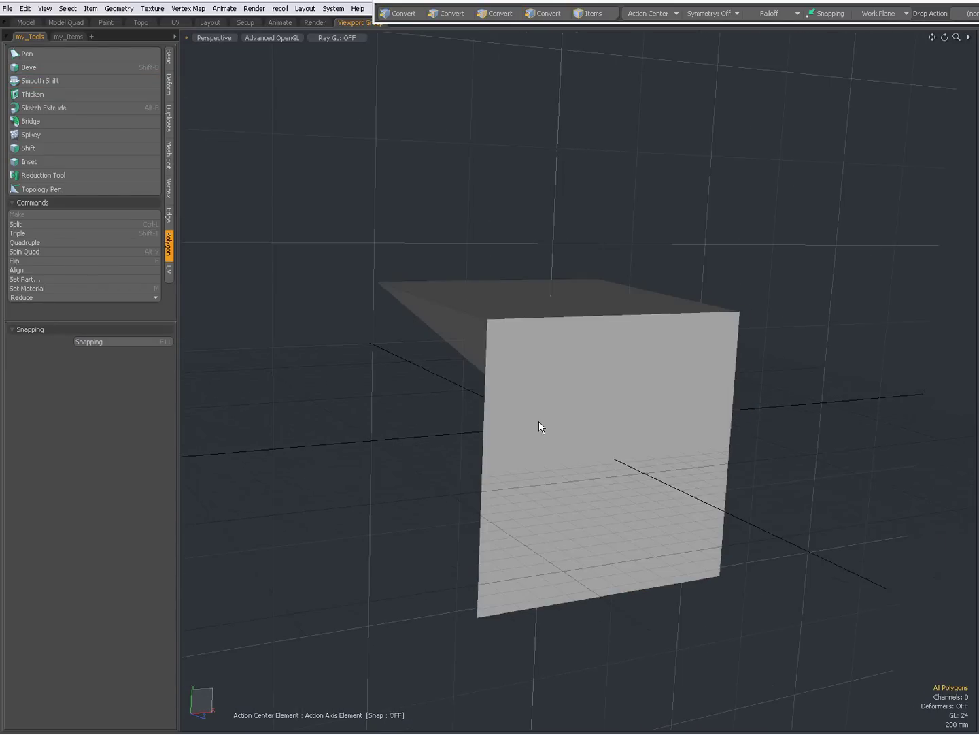
- Create a new mesh item and add a unit sphere to it
{"action": "key", "text": "n"}
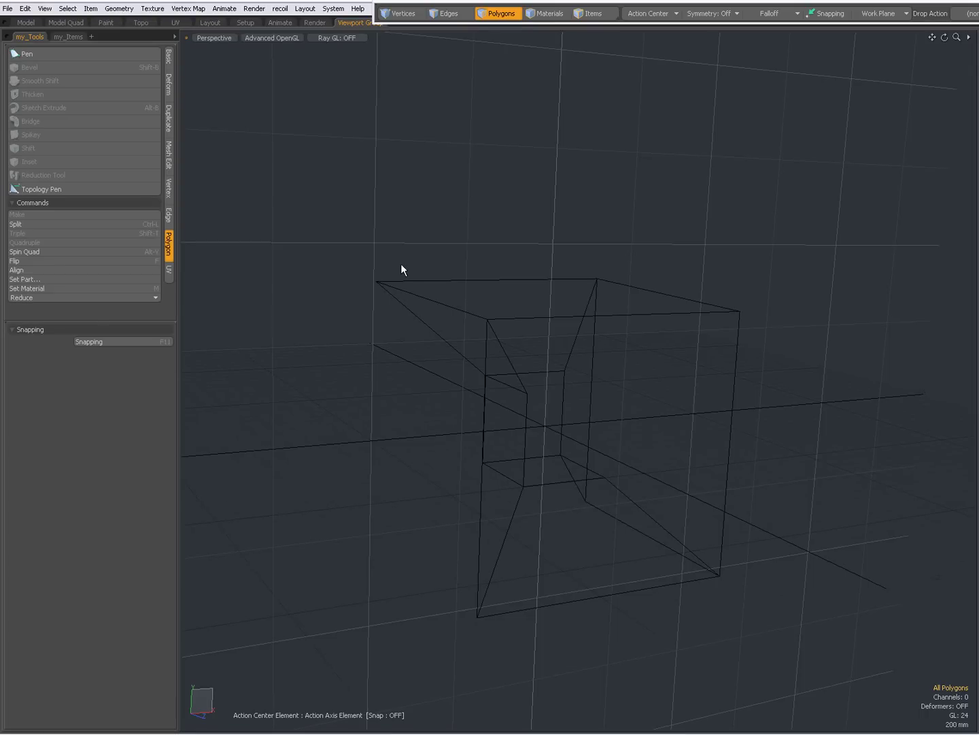
{"action": "left_click", "coordinate": [168, 57]}
{"action": "left_click", "coordinate": [64, 58]}
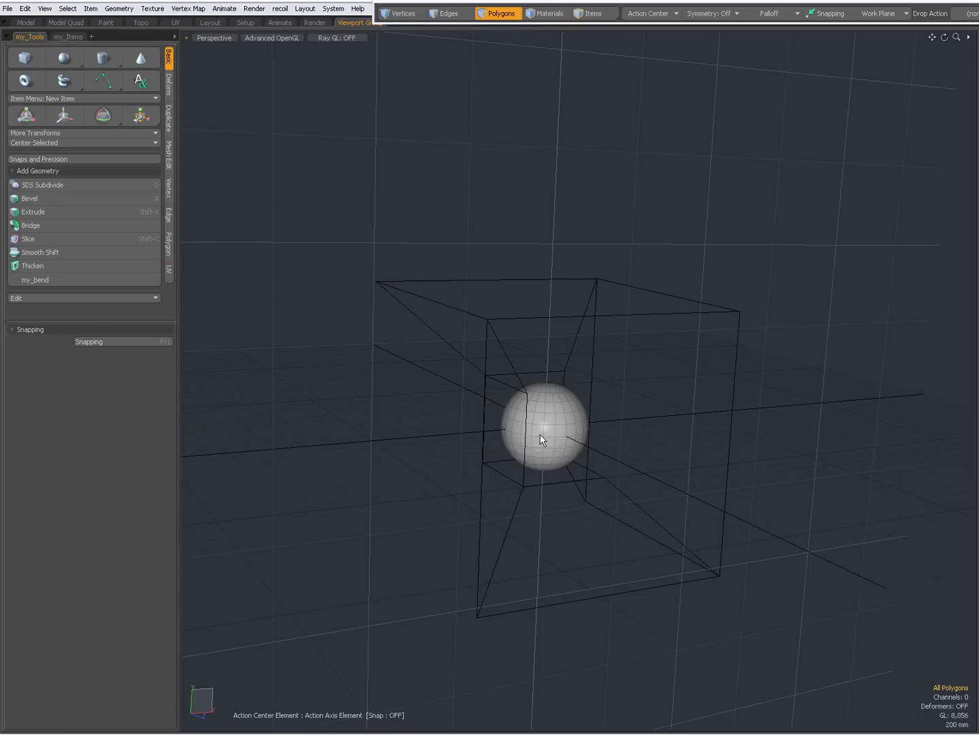
- Turn off subdivision on the sphere and select a square patch of 16 neighbouring polygons on its front
{"action": "key", "text": "a"}
{"action": "left_click_drag", "start_coordinate": [598, 440], "coordinate": [536, 429], "text": "ctrl+alt"}
{"action": "key", "text": "Tab"}
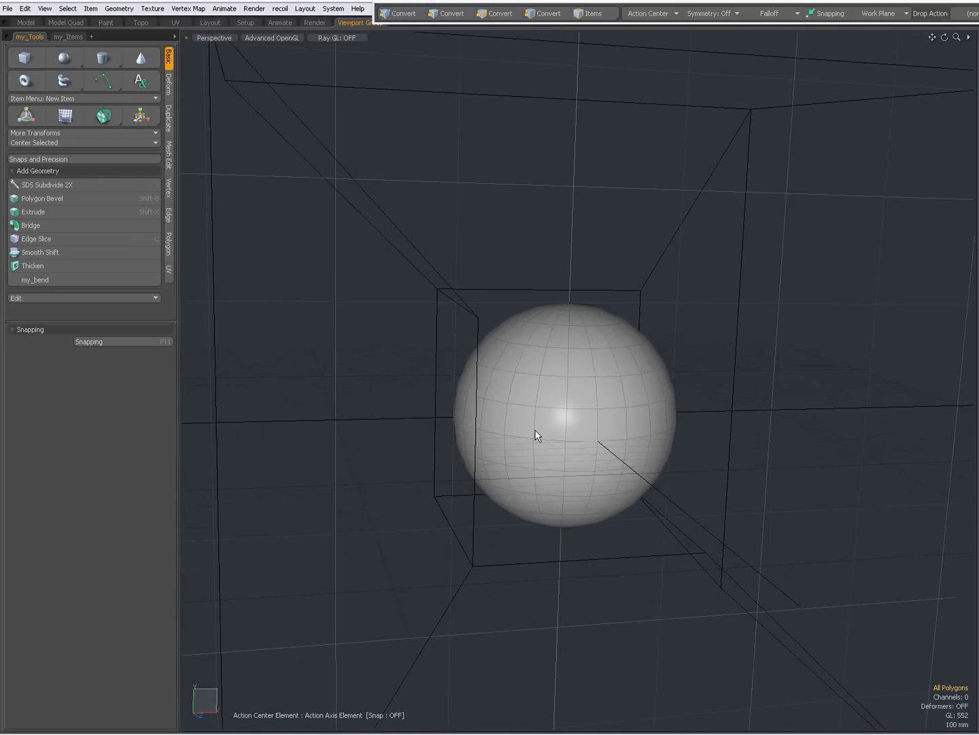
{"action": "left_click_drag", "start_coordinate": [554, 366], "coordinate": [490, 355]}
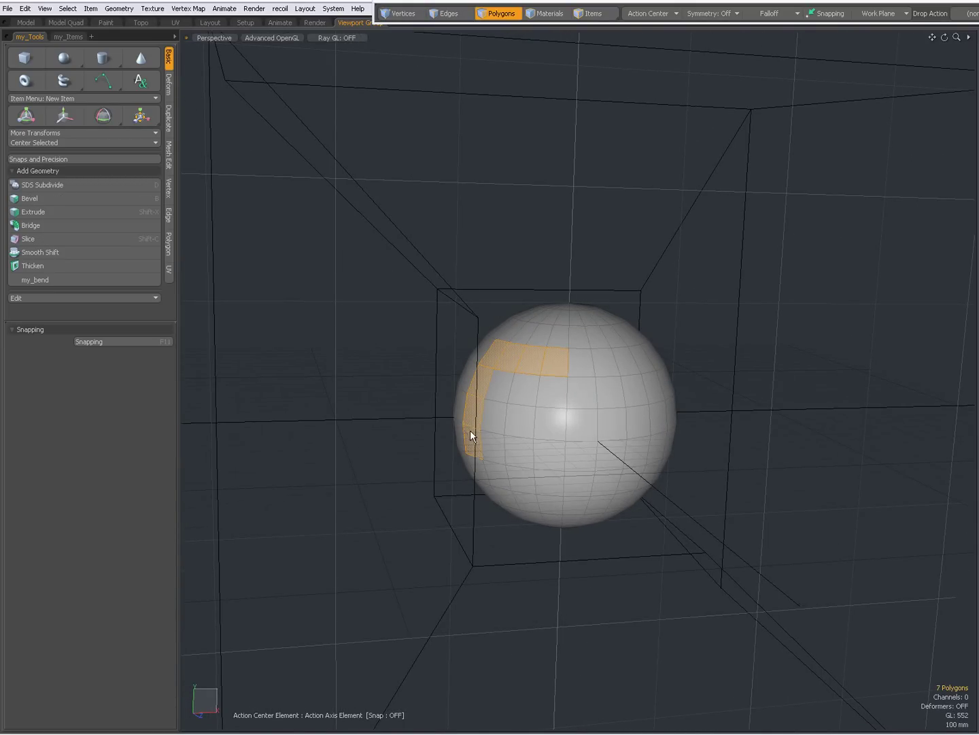
{"action": "mouse_move", "coordinate": [469, 430]}
{"action": "left_mouse_down"}
{"action": "mouse_move", "coordinate": [554, 420]}
{"action": "mouse_move", "coordinate": [480, 405]}
{"action": "mouse_move", "coordinate": [492, 366]}
{"action": "left_mouse_up"}
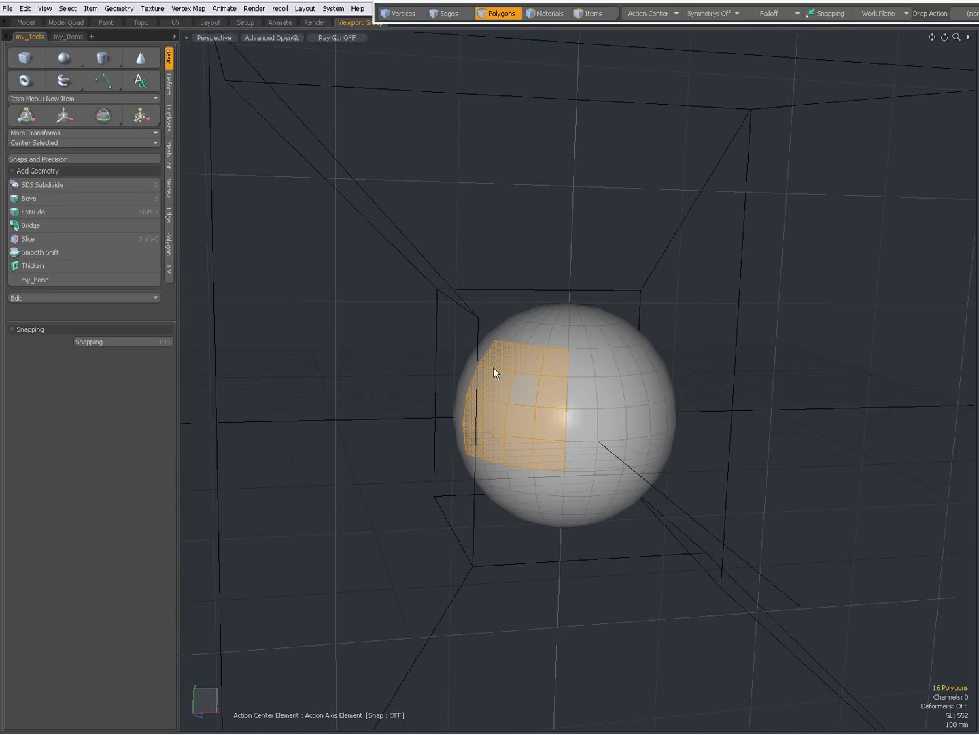
- Smooth Shift the sphere patch outward by about 455 mm at scale 1.0 and compare the shape with Sharp off and on
{"action": "left_click", "coordinate": [168, 247]}
{"action": "left_click", "coordinate": [61, 80]}
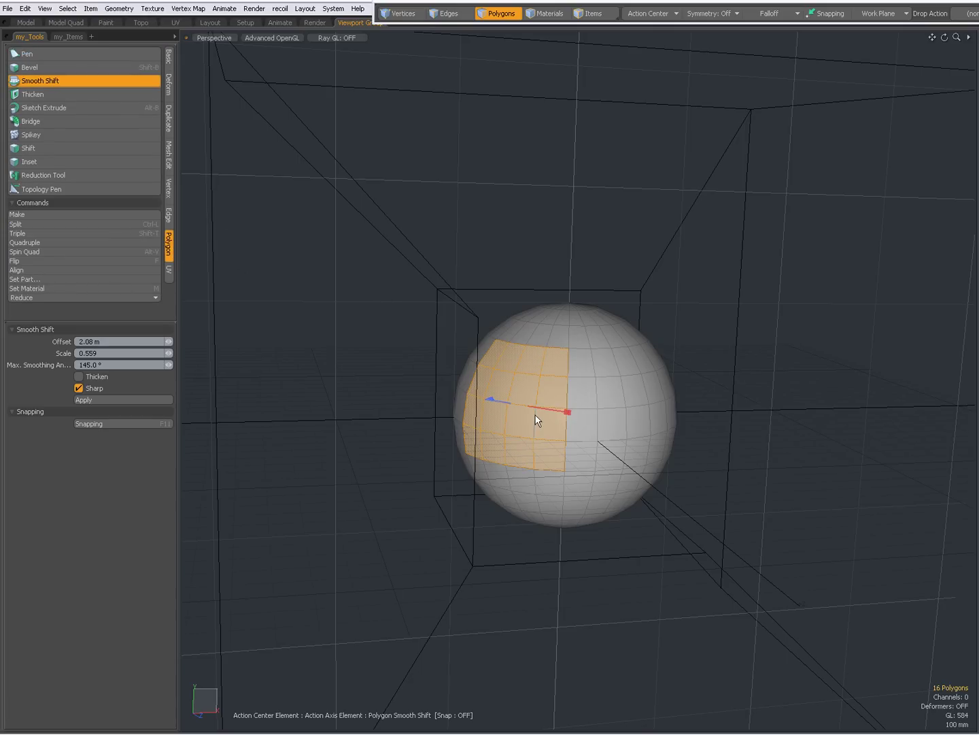
{"action": "left_click_drag", "start_coordinate": [497, 401], "coordinate": [499, 407]}
{"action": "left_click_drag", "start_coordinate": [554, 427], "coordinate": [382, 416], "text": "alt"}
{"action": "left_click", "coordinate": [81, 389]}
{"action": "left_click", "coordinate": [81, 388]}
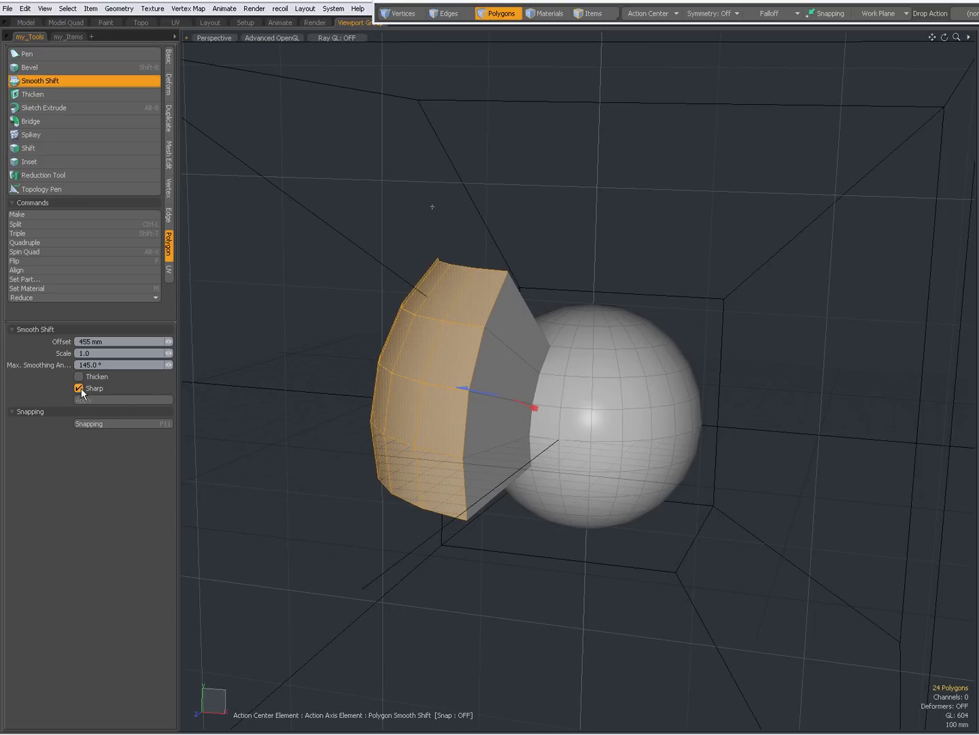
{"action": "left_click", "coordinate": [79, 389]}
{"action": "left_click", "coordinate": [79, 389]}
- Apply a second smooth shift of about 265 mm to the patch, turn off Sharp and examine the shape from all around
{"action": "left_click", "coordinate": [398, 380]}
{"action": "left_click_drag", "start_coordinate": [398, 380], "coordinate": [393, 374]}
{"action": "left_click", "coordinate": [79, 389]}
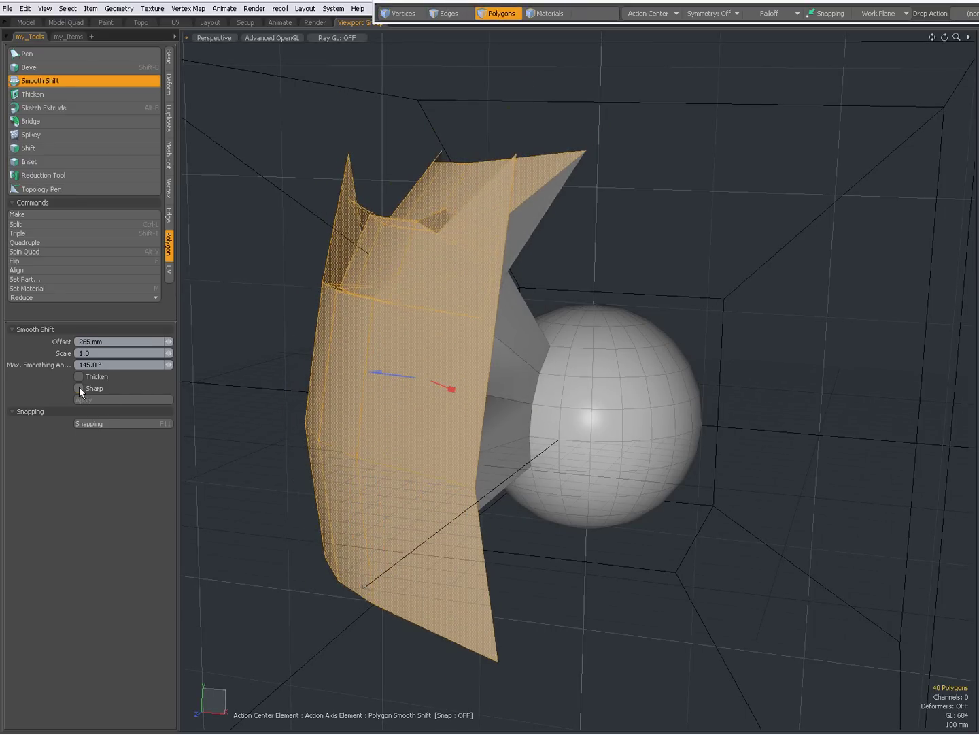
{"action": "left_click_drag", "start_coordinate": [353, 421], "coordinate": [536, 498], "text": "alt"}
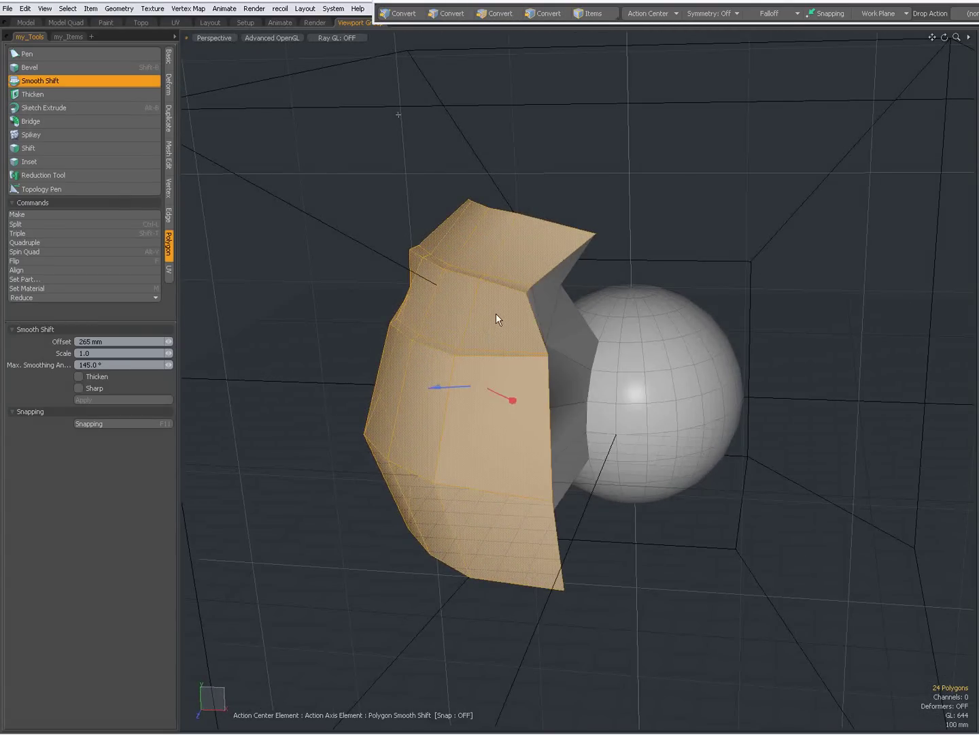
{"action": "left_click_drag", "start_coordinate": [496, 313], "coordinate": [488, 338], "text": "alt"}
{"action": "left_click_drag", "start_coordinate": [443, 412], "coordinate": [500, 315], "text": "alt"}
{"action": "left_click_drag", "start_coordinate": [446, 374], "coordinate": [476, 349], "text": "alt"}
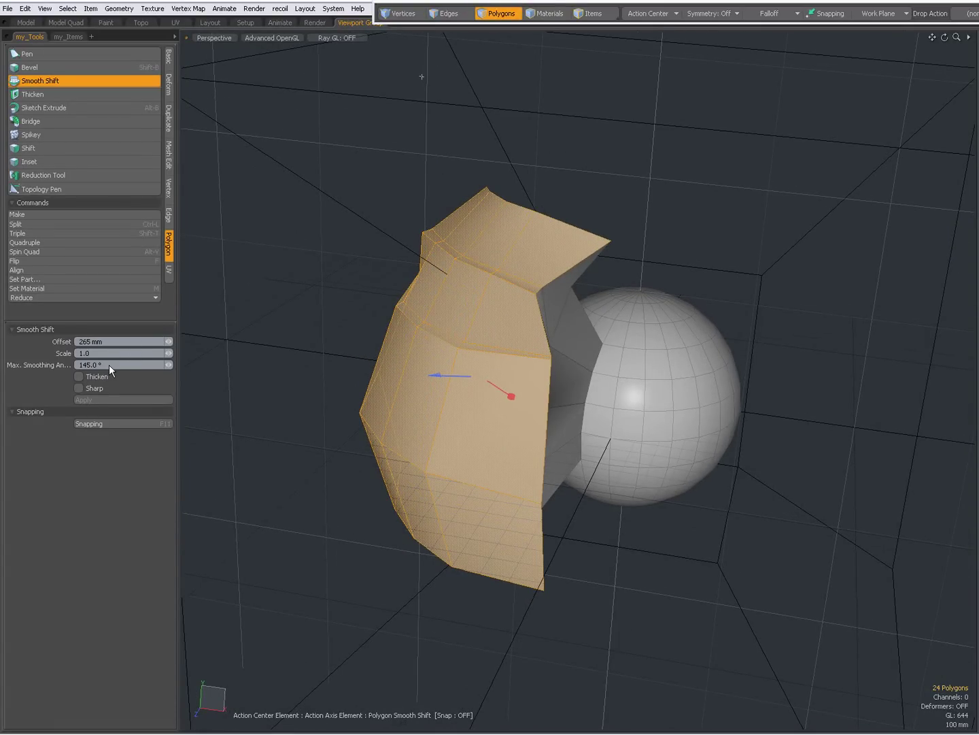
- Try maximum smoothing angles of 200° and 300° on the patch's second smooth shift and examine the shape
{"action": "type", "text": "200"}
{"action": "key", "text": "Return"}
{"action": "left_click", "coordinate": [125, 366]}
{"action": "type", "text": "300"}
{"action": "key", "text": "Return"}
{"action": "left_click_drag", "start_coordinate": [416, 404], "coordinate": [454, 343], "text": "alt"}
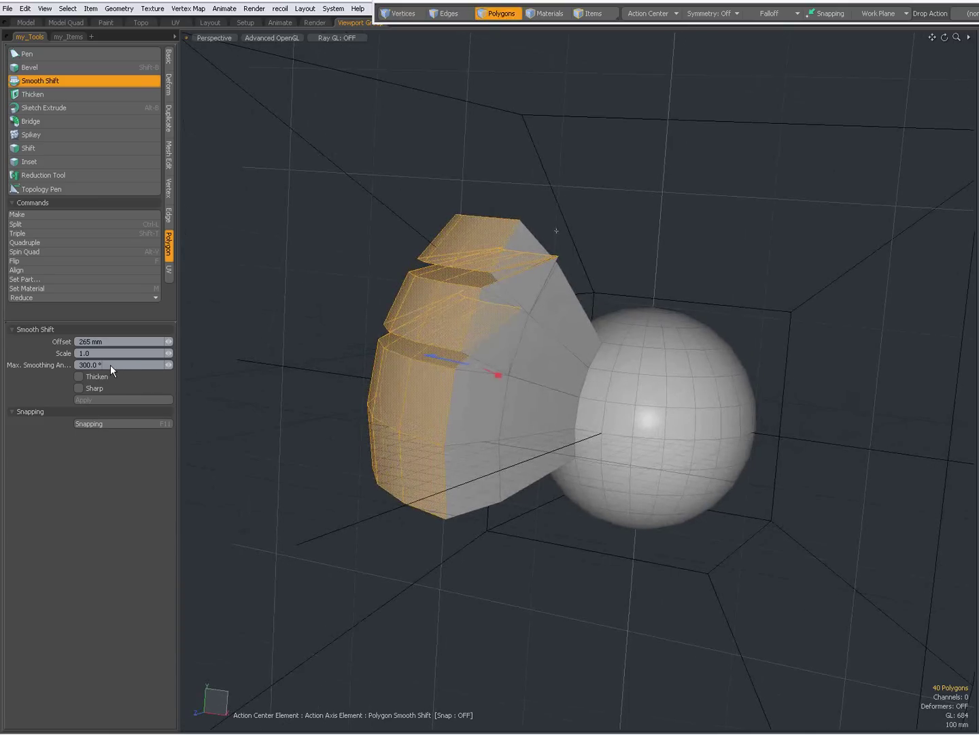
- Set the maximum smoothing angle to 0° and adjust the shift to an offset of about 220 mm and a scale of about 1.098
{"action": "type", "text": "0"}
{"action": "key", "text": "Return"}
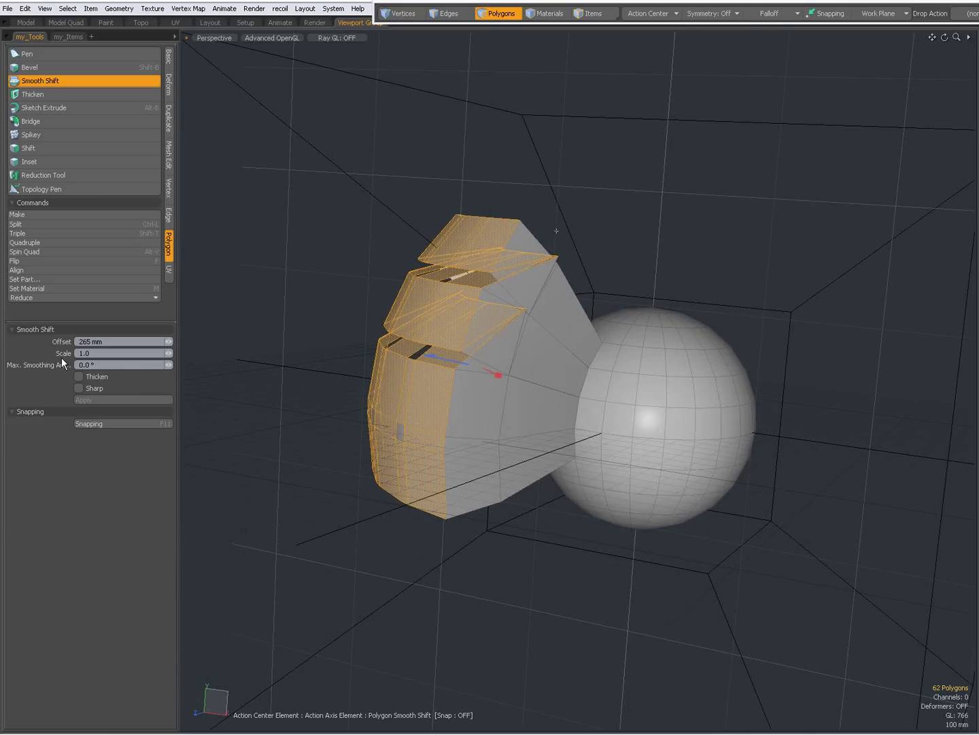
{"action": "left_click_drag", "start_coordinate": [426, 358], "coordinate": [504, 376]}
{"action": "left_click_drag", "start_coordinate": [199, 382], "coordinate": [52, 422], "text": "alt"}
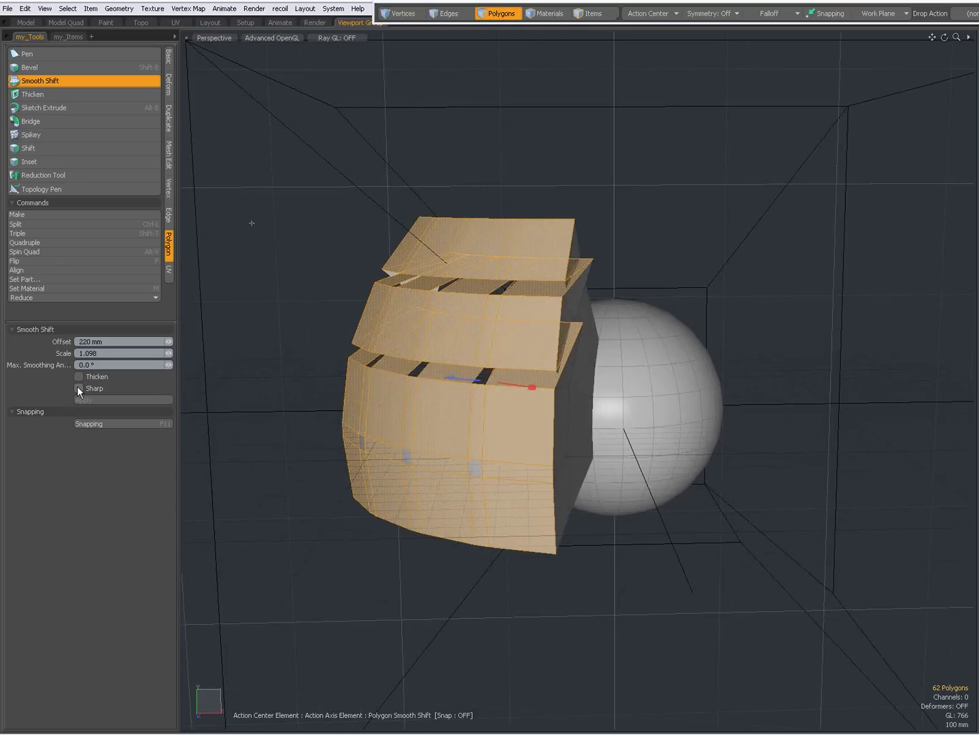
- Set the maximum smoothing angle to 89.5°, reduce the offset to about 25 mm with a scale of about 1.155, and finish Smooth Shift
{"action": "left_click", "coordinate": [101, 365]}
{"action": "type", "text": "89.5"}
{"action": "key", "text": "Return"}
{"action": "left_click_drag", "start_coordinate": [351, 376], "coordinate": [272, 396], "text": "alt"}
{"action": "left_click", "coordinate": [442, 366]}
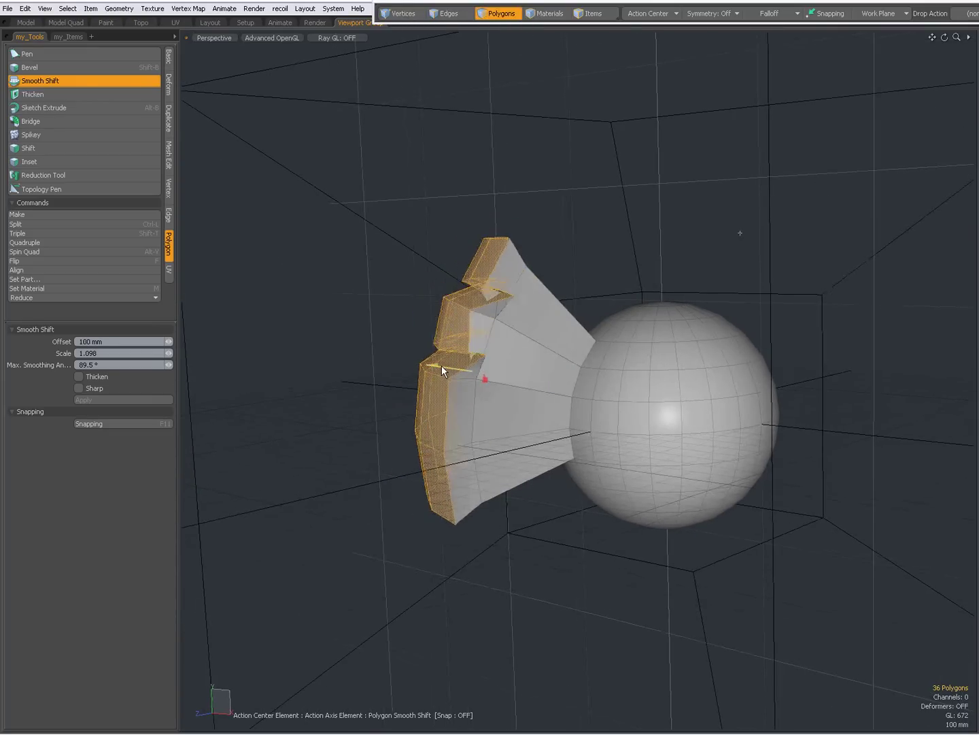
{"action": "left_click_drag", "start_coordinate": [441, 365], "coordinate": [598, 395]}
{"action": "left_click_drag", "start_coordinate": [503, 382], "coordinate": [528, 420]}
{"action": "key", "text": "space"}
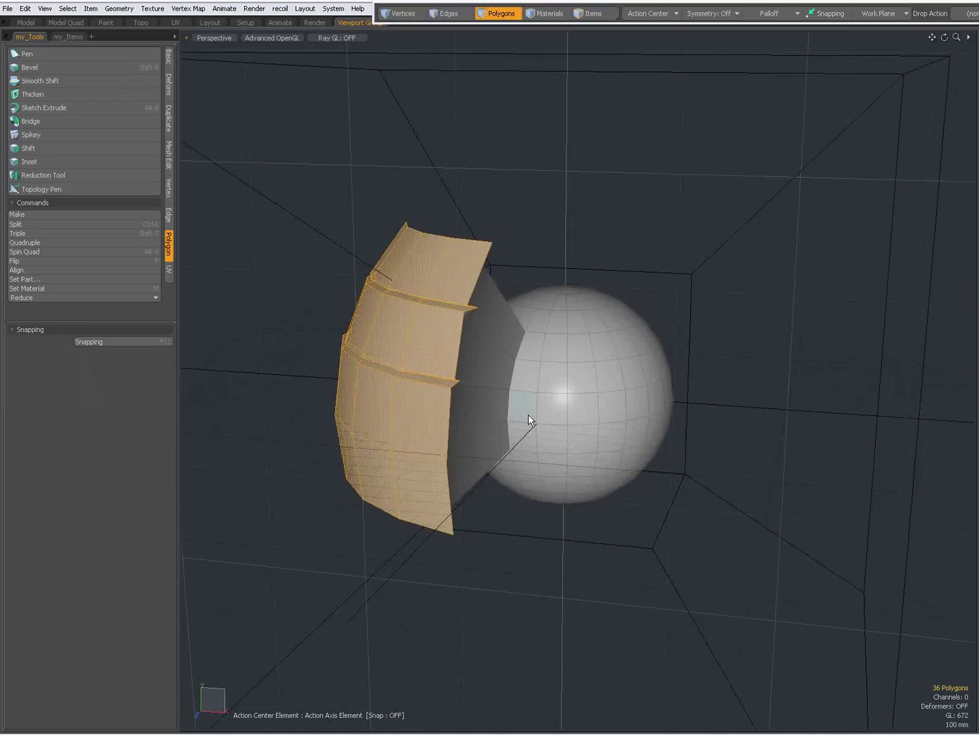
- Make the cube's mesh item active and select the cube's top polygon
{"action": "left_click", "coordinate": [593, 14]}
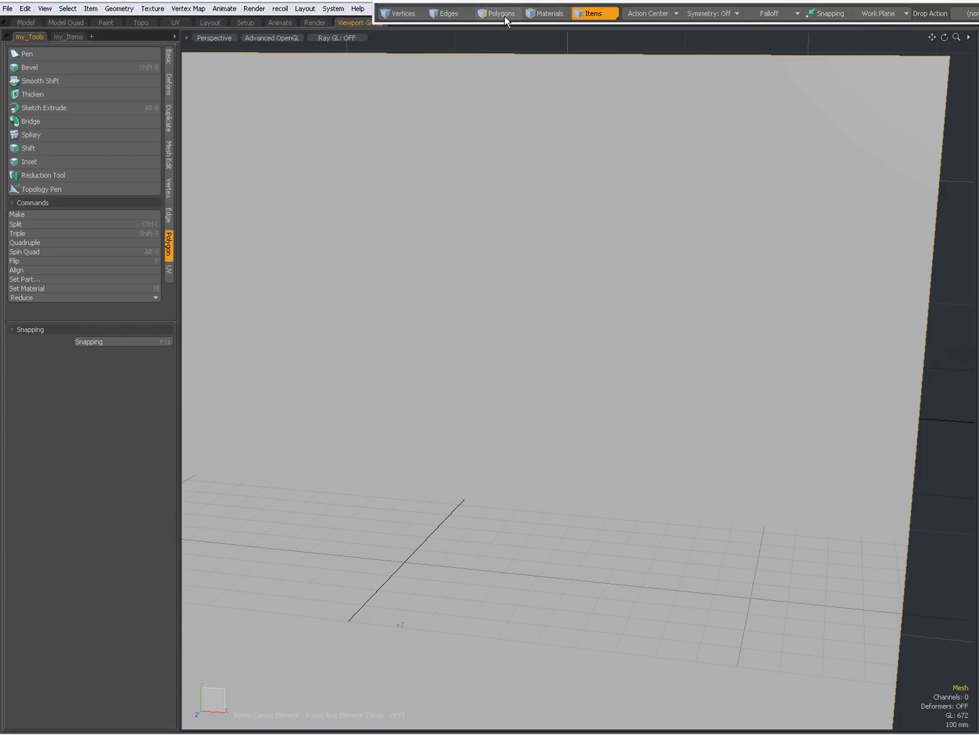
{"action": "left_click", "coordinate": [504, 16]}
{"action": "left_click_drag", "start_coordinate": [625, 373], "coordinate": [582, 447], "text": "ctrl+alt"}
{"action": "left_click", "coordinate": [597, 285]}
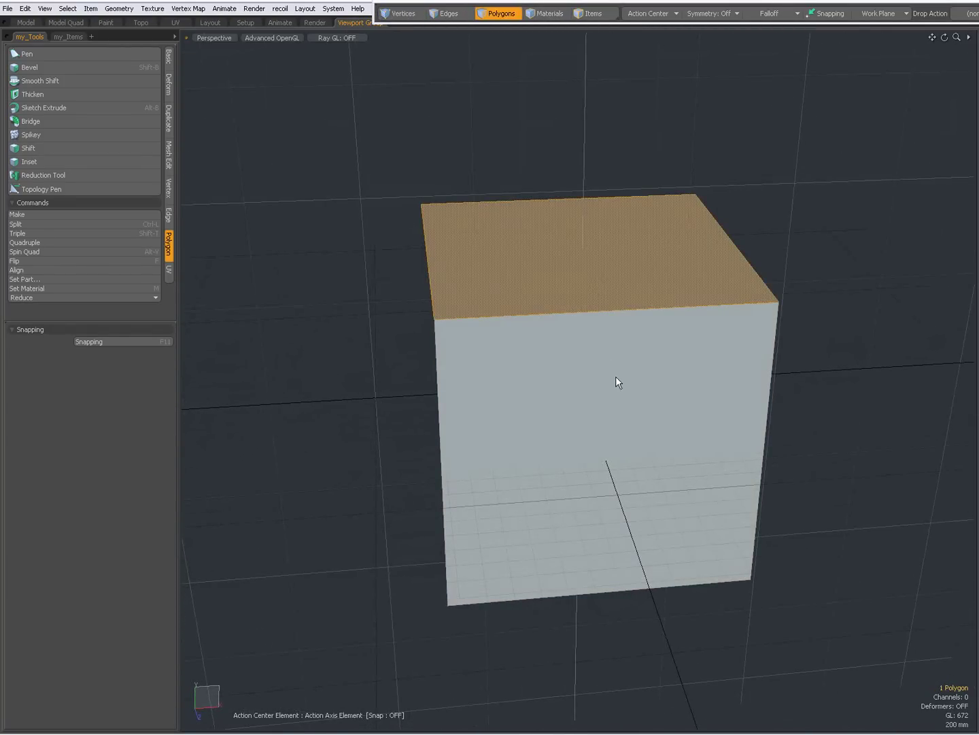
{"action": "scroll", "coordinate": [615, 377], "scroll_direction": "down", "scroll_amount": 3}
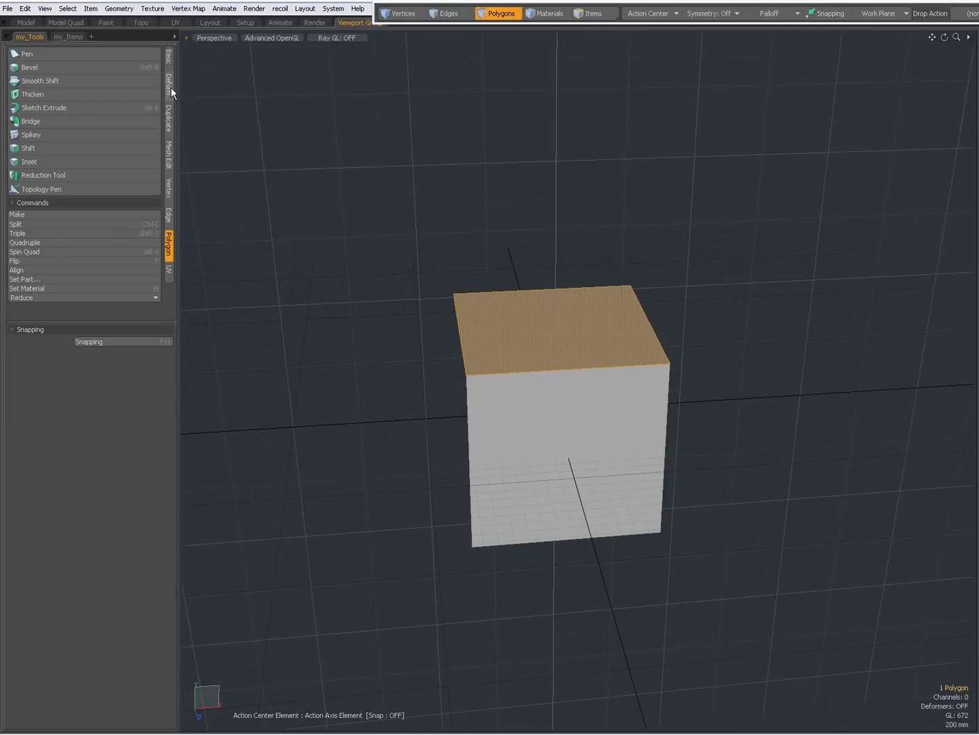
- Smooth Shift the cube's top polygon upward by about 1.54 m at scale 1.0 and finish the tool
{"action": "left_click", "coordinate": [67, 83]}
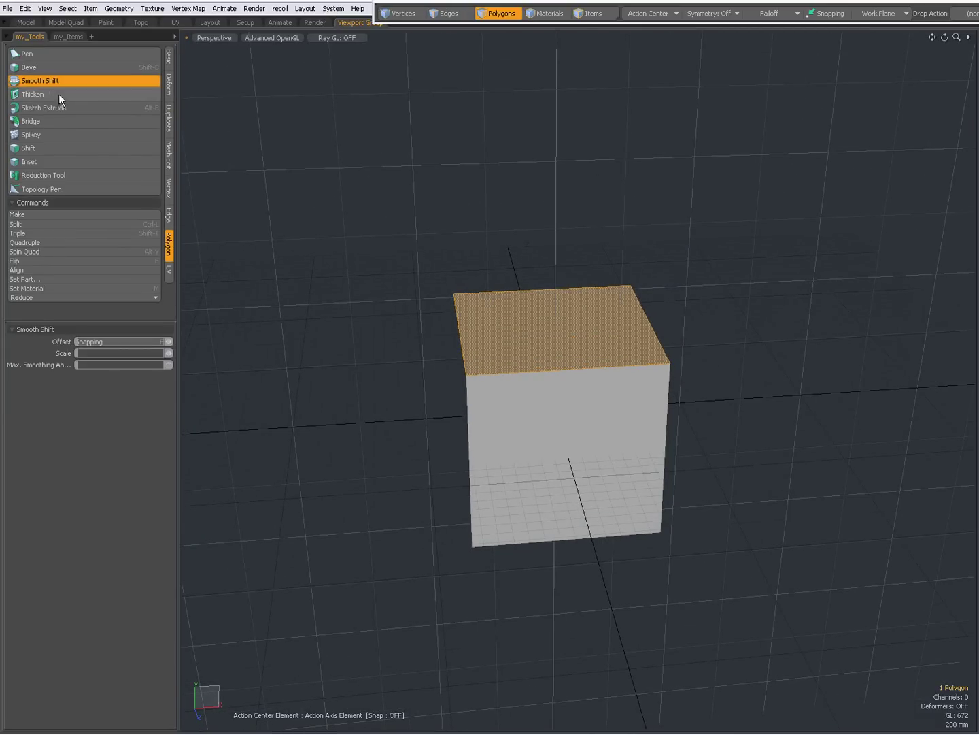
{"action": "left_click_drag", "start_coordinate": [552, 455], "coordinate": [370, 445], "text": "alt"}
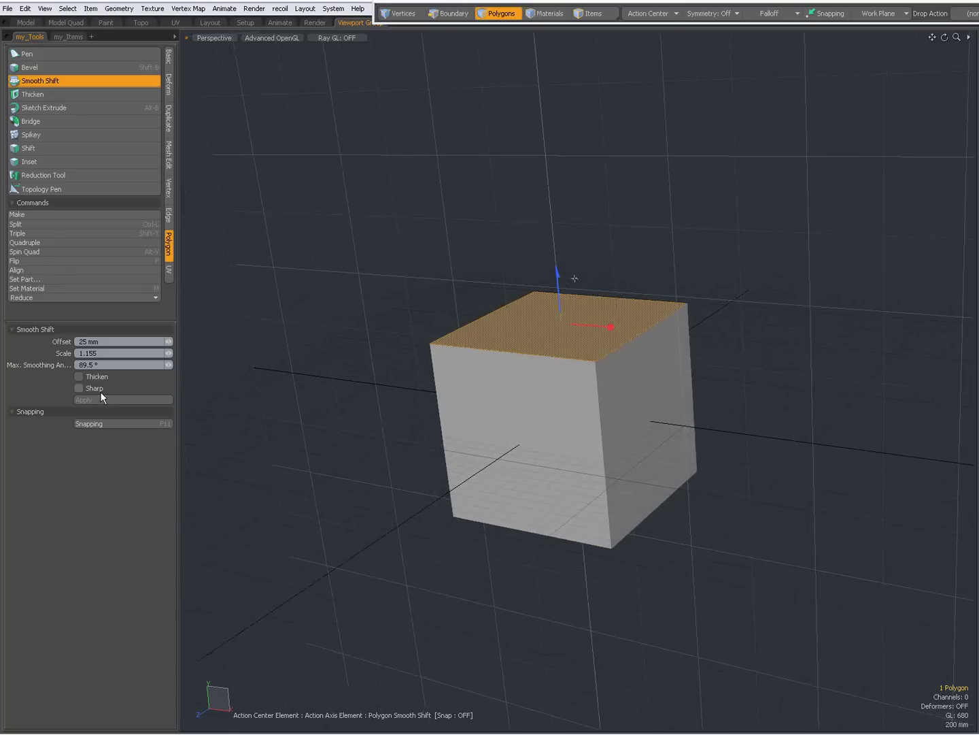
{"action": "key", "text": "ctrl+d"}
{"action": "left_click_drag", "start_coordinate": [558, 293], "coordinate": [490, 429]}
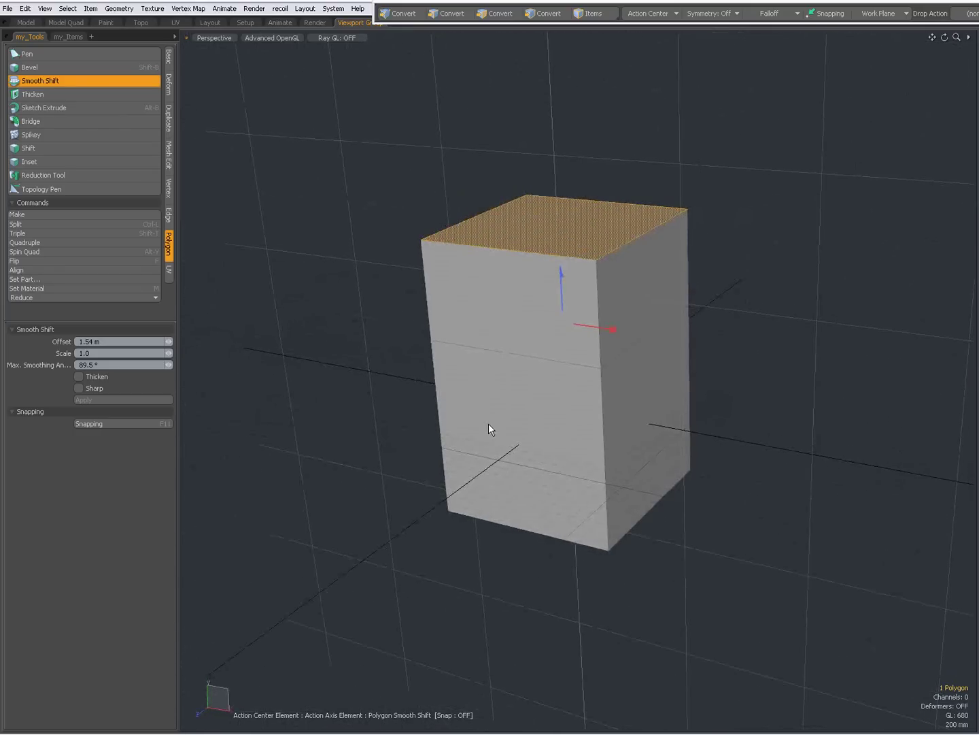
{"action": "key", "text": "space"}
- Add the two adjoining upper side polygons to the selection and Smooth Shift all three by about 1.09 m
{"action": "left_click", "coordinate": [619, 277], "text": "shift"}
{"action": "left_click", "coordinate": [565, 266], "text": "shift"}
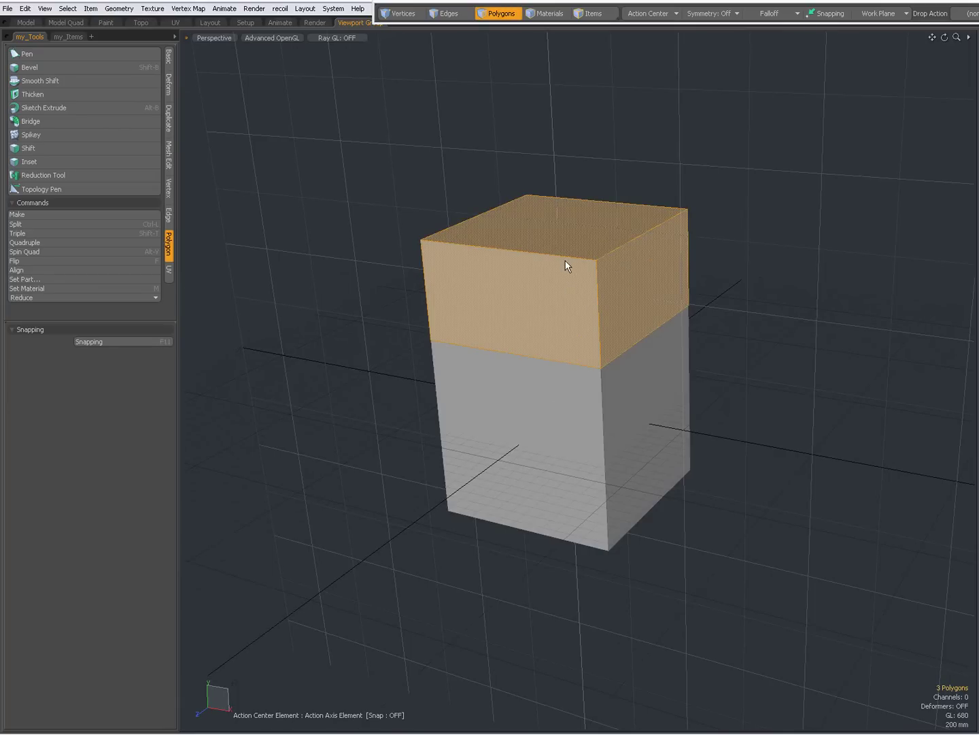
{"action": "left_click", "coordinate": [60, 82]}
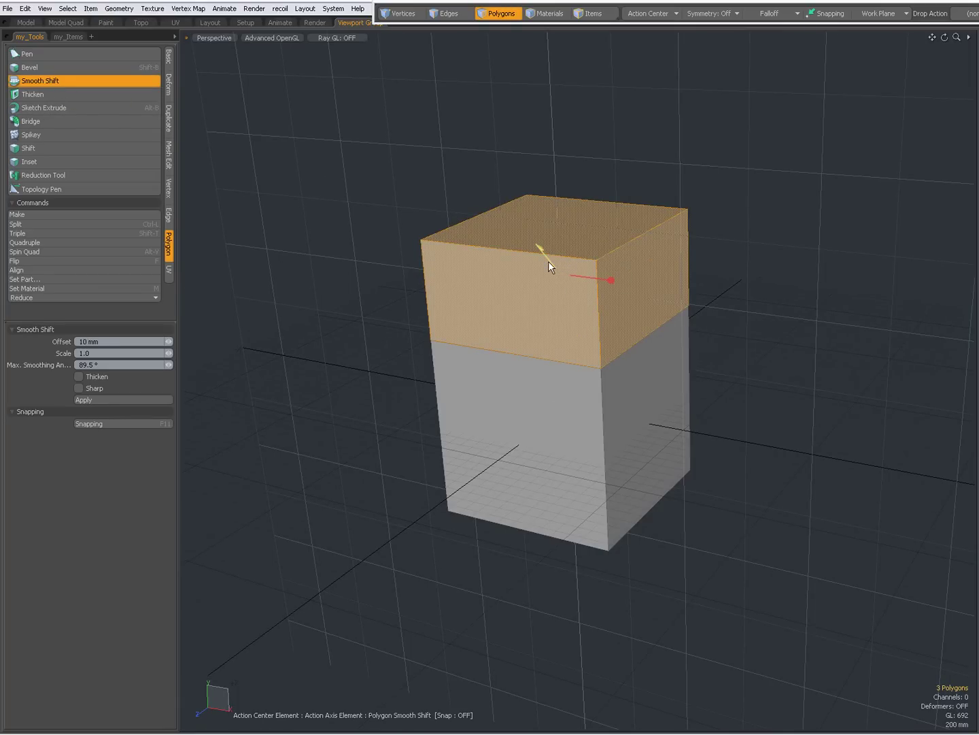
{"action": "left_click_drag", "start_coordinate": [548, 261], "coordinate": [548, 261]}
{"action": "left_click_drag", "start_coordinate": [439, 408], "coordinate": [658, 412], "text": "alt"}
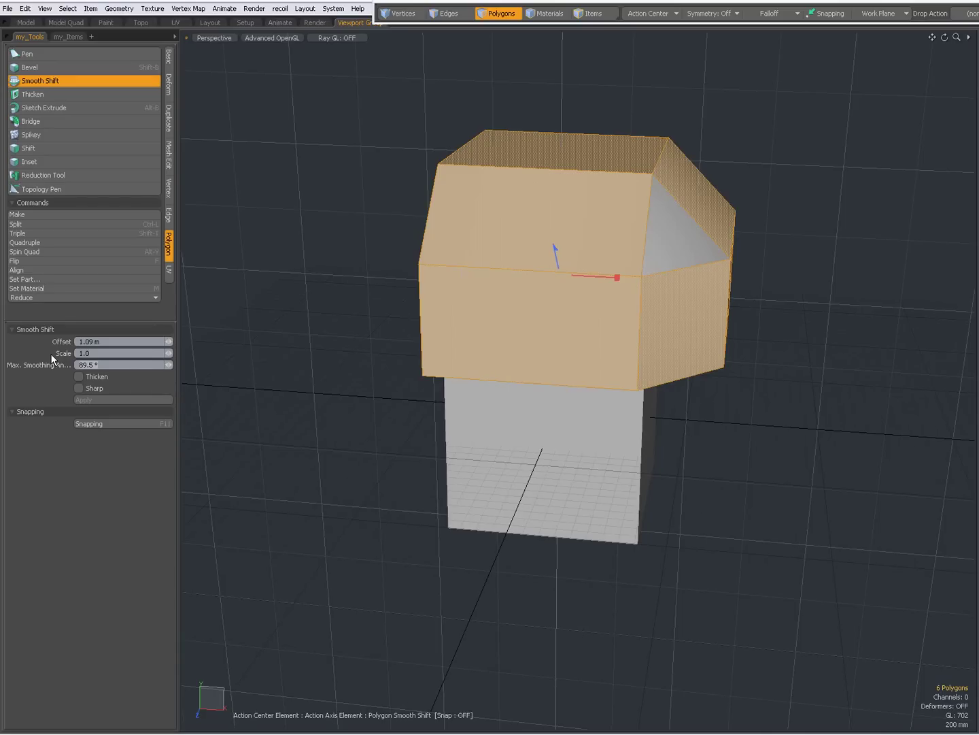
- Try a maximum smoothing angle of 145° on the three-polygon smooth shift and examine the corner
{"action": "type", "text": "145"}
{"action": "key", "text": "Return"}
{"action": "left_click_drag", "start_coordinate": [665, 449], "coordinate": [527, 351], "text": "alt"}
- Set the maximum smoothing angle to 0°, adjust the offset to about 1.53 m and the scale to about 0.832, and examine the shape
{"action": "left_click_drag", "start_coordinate": [104, 365], "coordinate": [38, 353]}
{"action": "type", "text": "0"}
{"action": "key", "text": "Return"}
{"action": "left_click_drag", "start_coordinate": [497, 428], "coordinate": [528, 282], "text": "alt"}
{"action": "left_click_drag", "start_coordinate": [568, 246], "coordinate": [394, 398]}
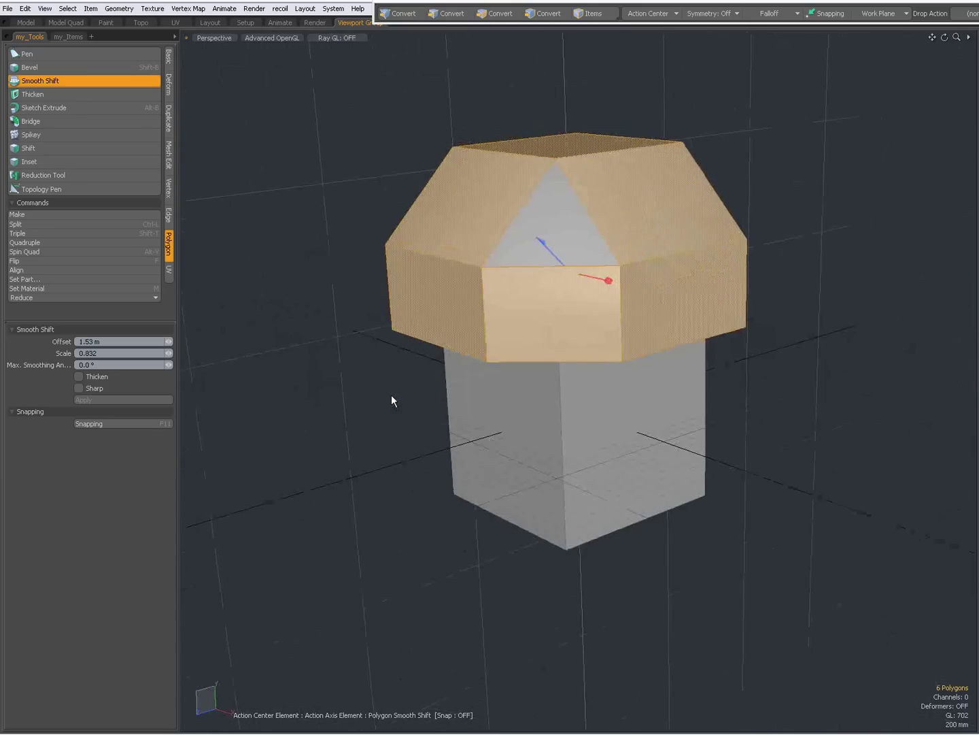
{"action": "left_click_drag", "start_coordinate": [645, 431], "coordinate": [571, 436], "text": "alt"}
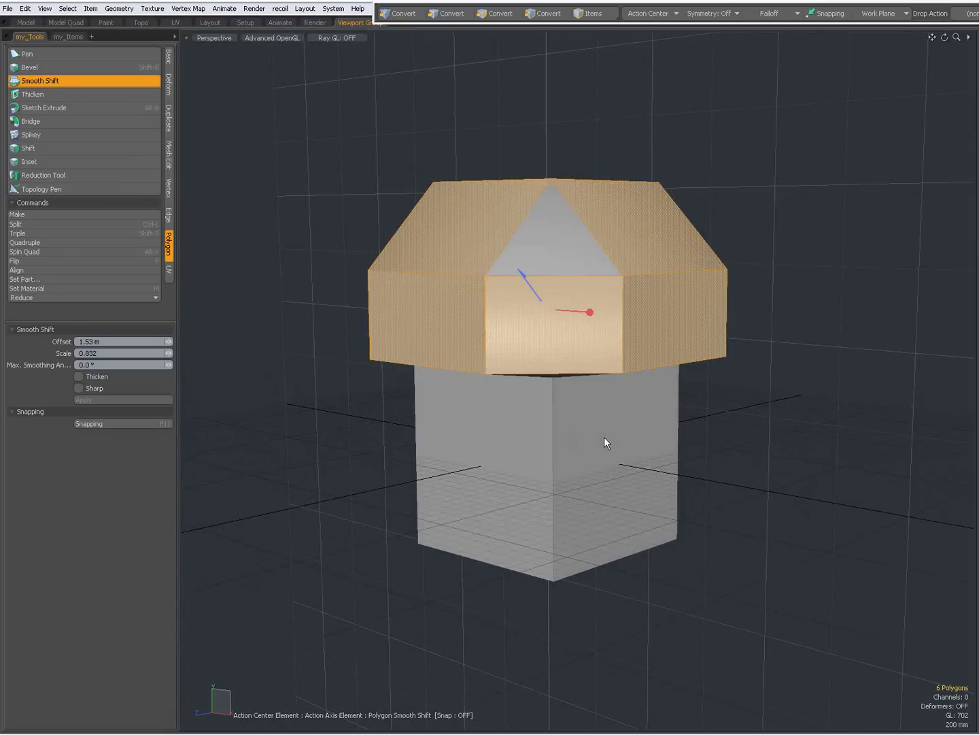